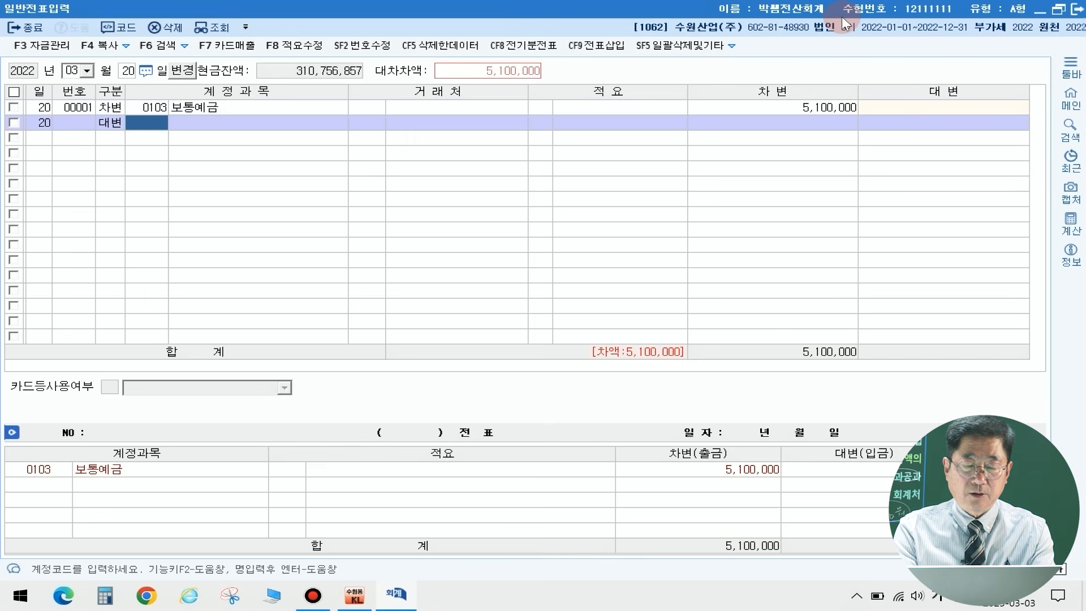
Step: Complete the March 20 credit line with account 0383 자기주식 and an amount of 4,500,000
{"action": "type", "text": "자기주"}
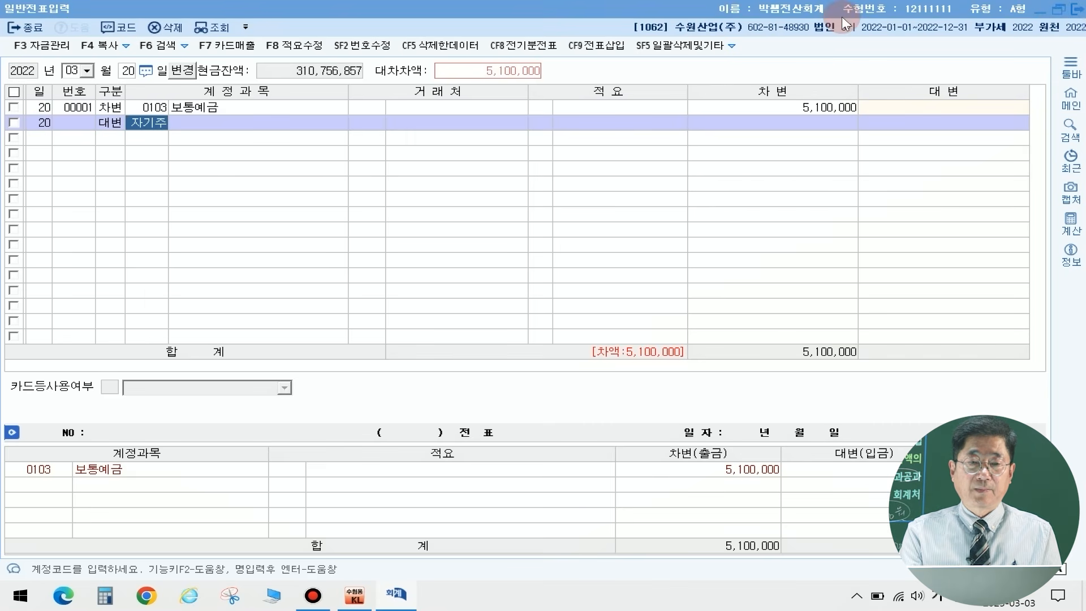
{"action": "key", "text": "Return"}
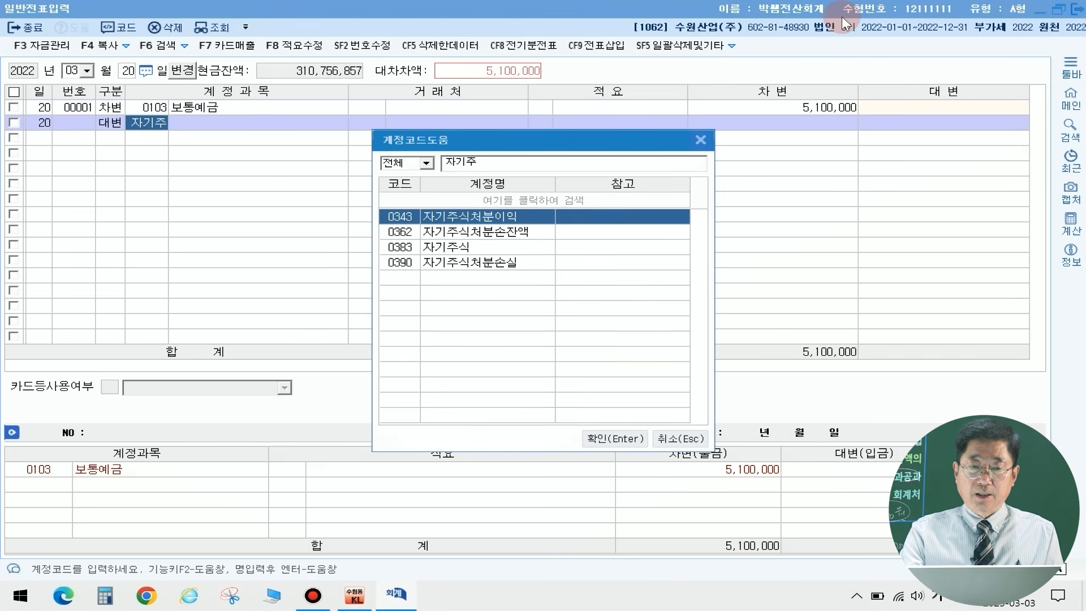
{"action": "key", "text": "Down"}
{"action": "key", "text": "Down"}
{"action": "key", "text": "Return"}
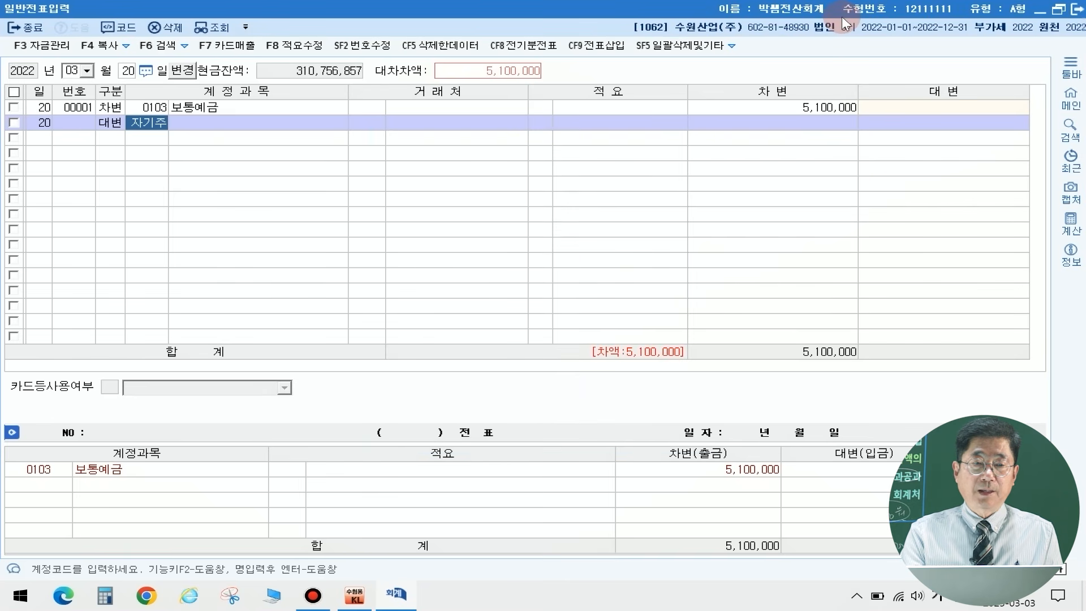
{"action": "key", "text": "Return"}
{"action": "key", "text": "Return"}
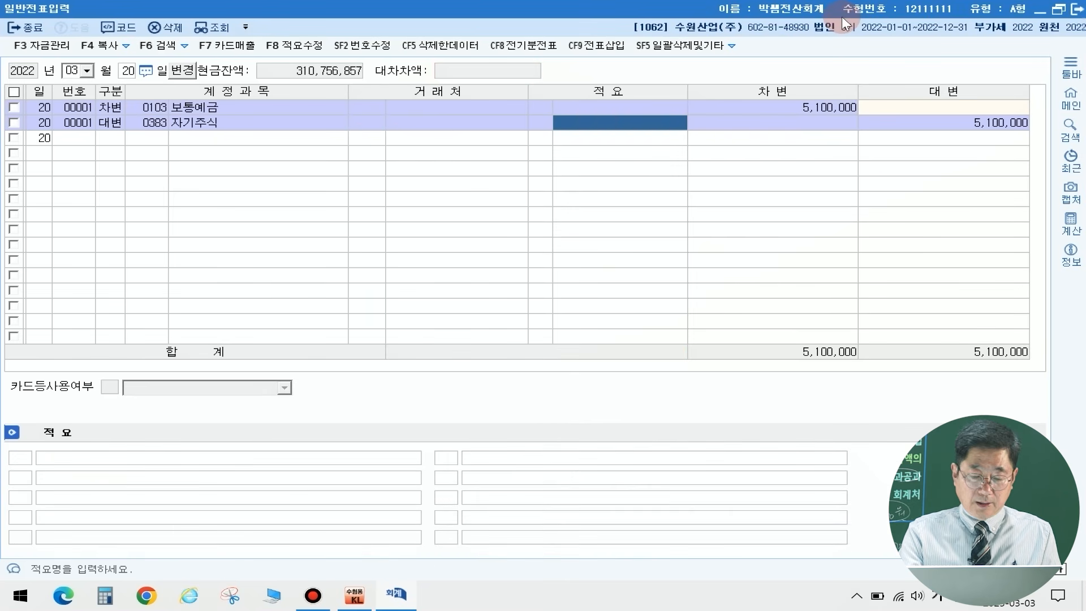
{"action": "key", "text": "Return"}
{"action": "type", "text": "4500000"}
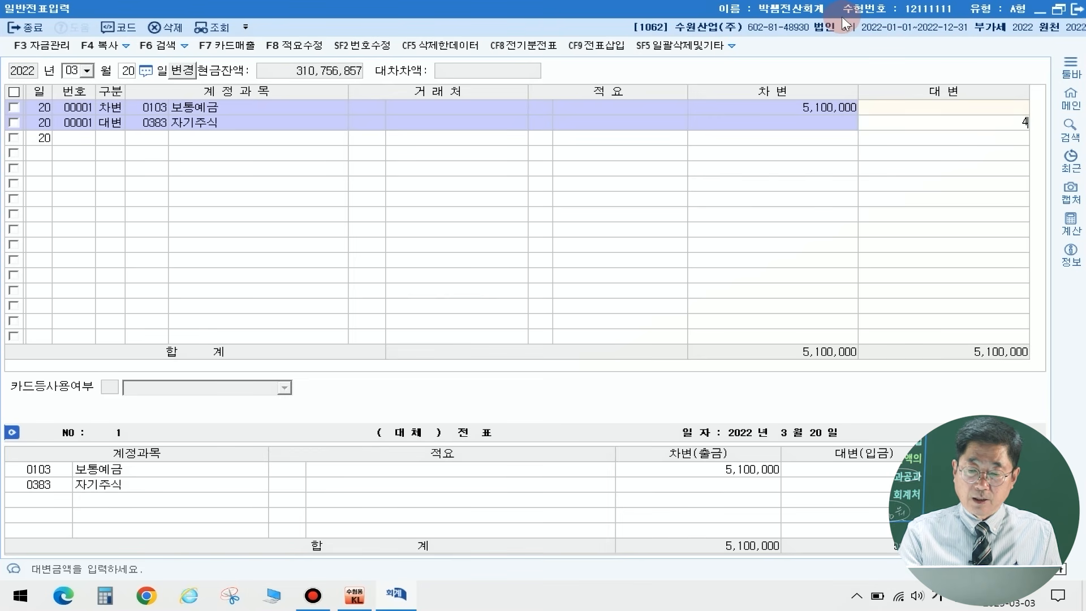
{"action": "key", "text": "Return"}
Step: Add a credit line to the March 20 voucher for account 0390 자기주식처분손실 with 300,000
{"action": "type", "text": "4"}
{"action": "type", "text": "자기주"}
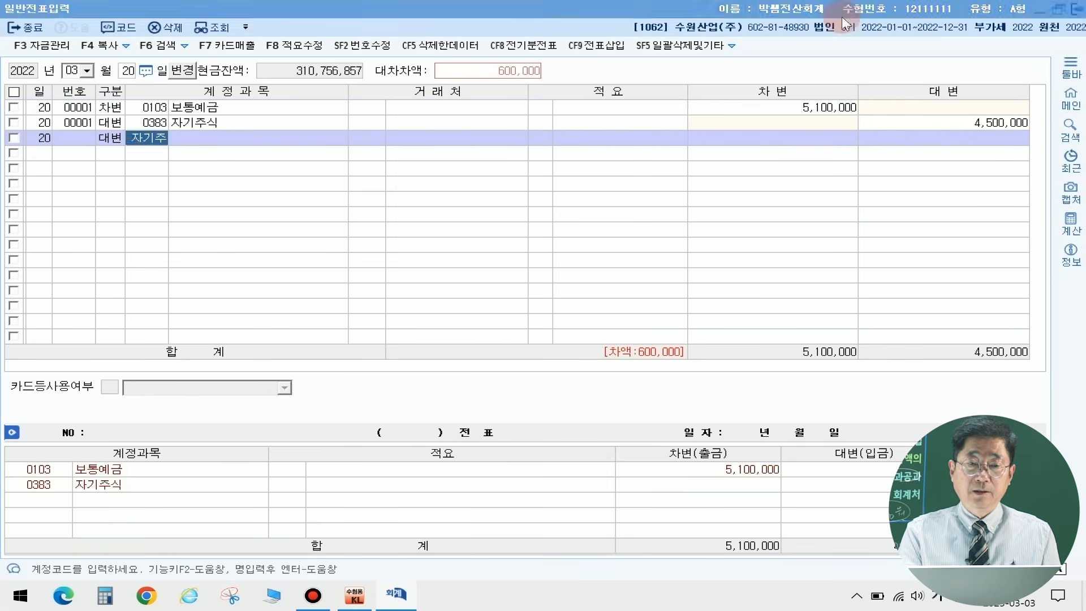
{"action": "key", "text": "Return"}
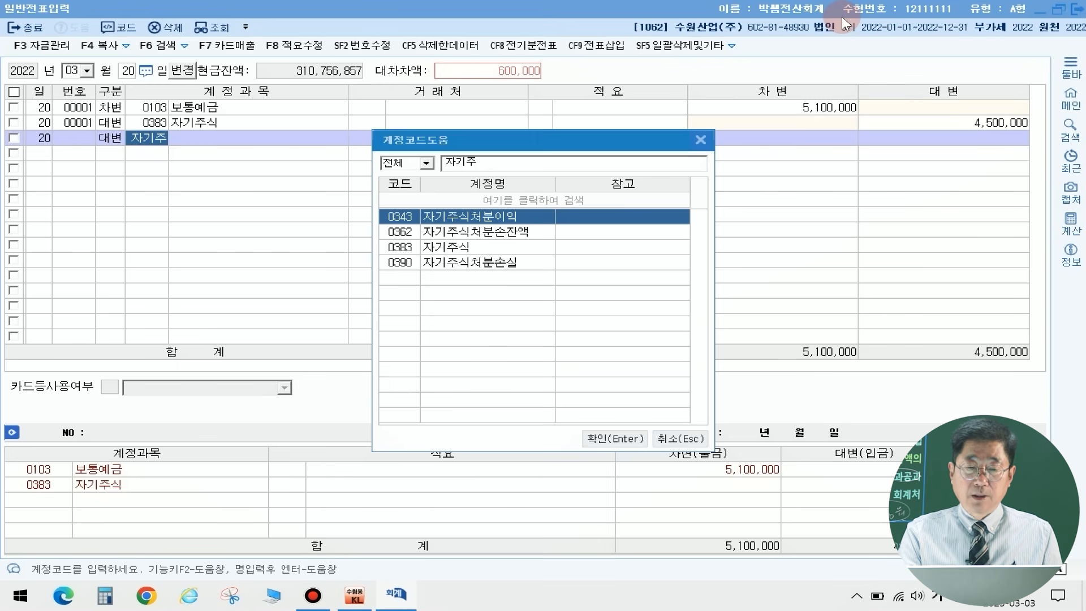
{"action": "key", "text": "Down"}
{"action": "key", "text": "Down"}
{"action": "key", "text": "Down"}
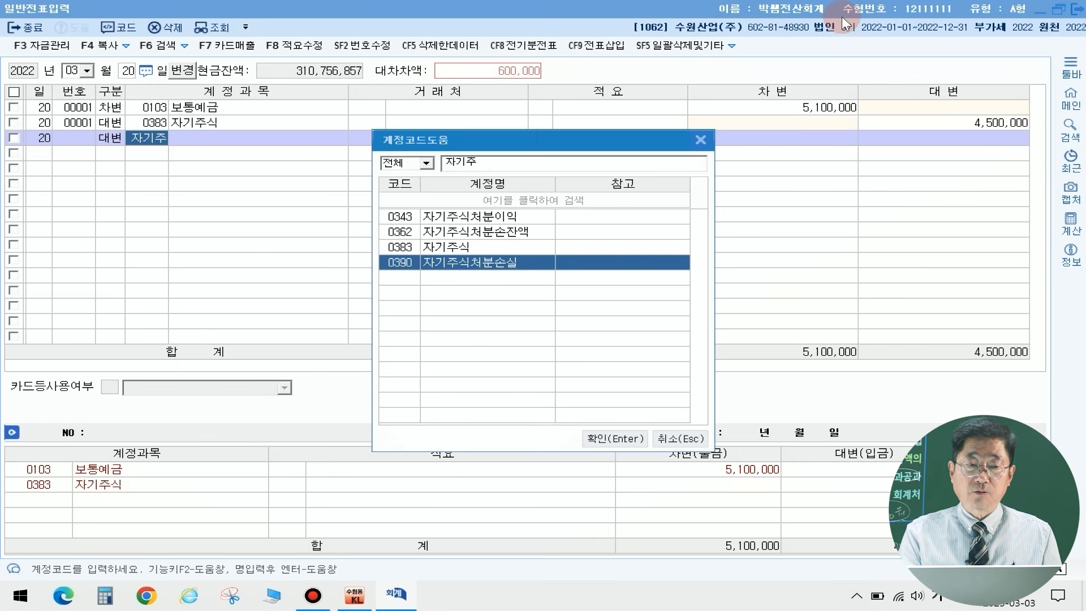
{"action": "key", "text": "Escape"}
{"action": "key", "text": "Return"}
{"action": "key", "text": "Return"}
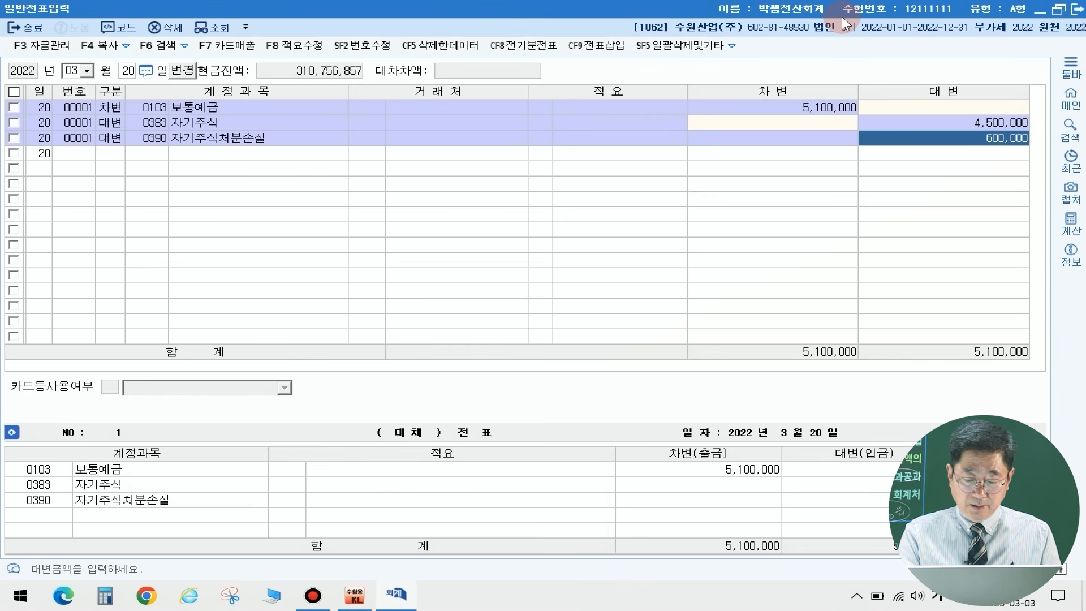
{"action": "type", "text": "300000"}
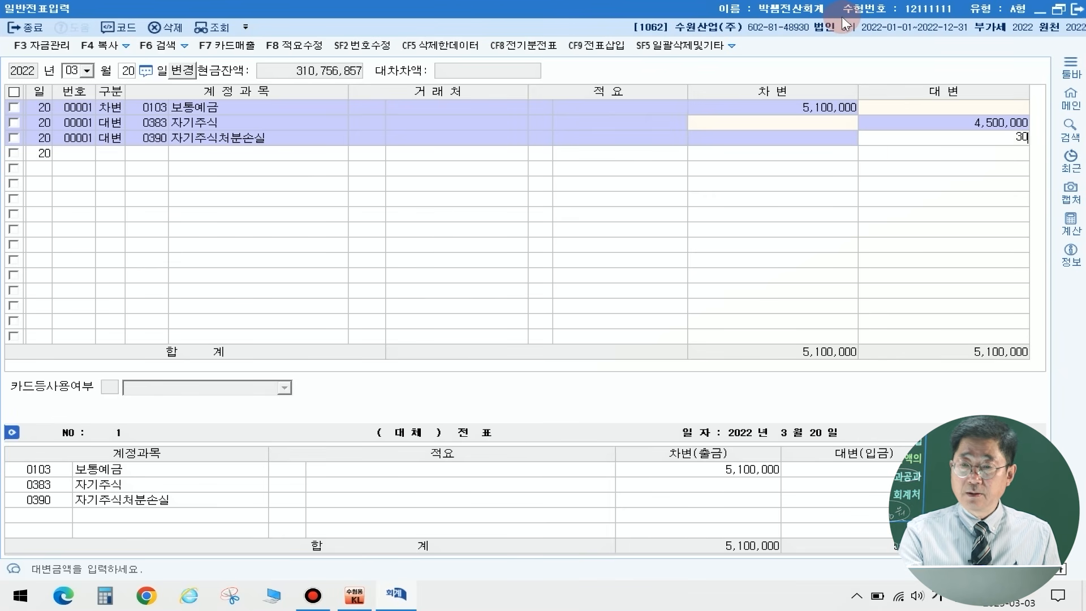
{"action": "key", "text": "Return"}
Step: Add a credit line for account 0343 자기주식처분이익, accepting the 300,000 balance as its amount
{"action": "type", "text": "4"}
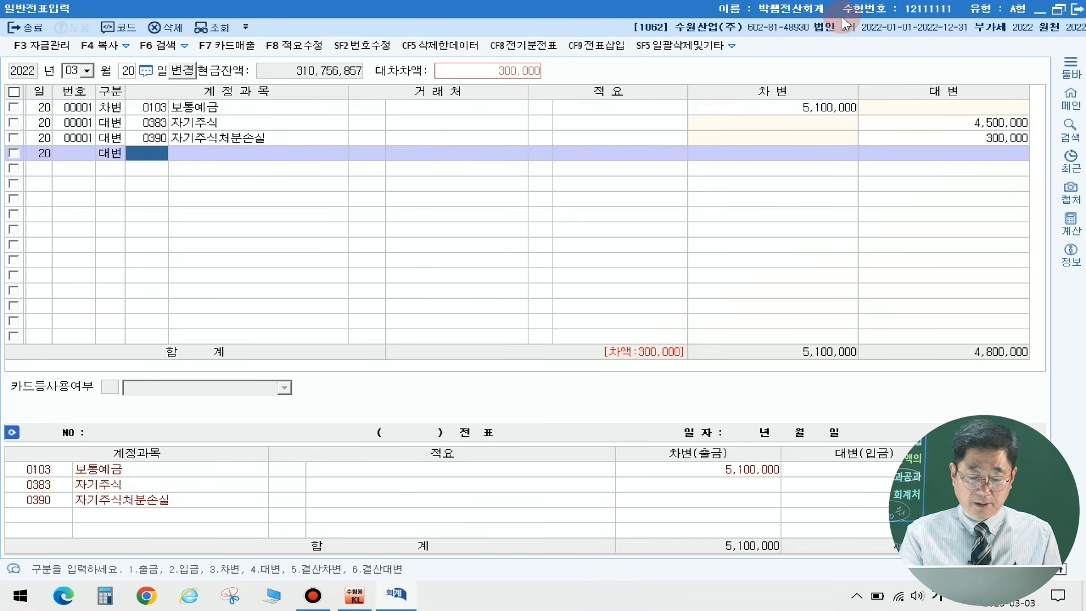
{"action": "key", "text": "Return"}
{"action": "type", "text": "자기주"}
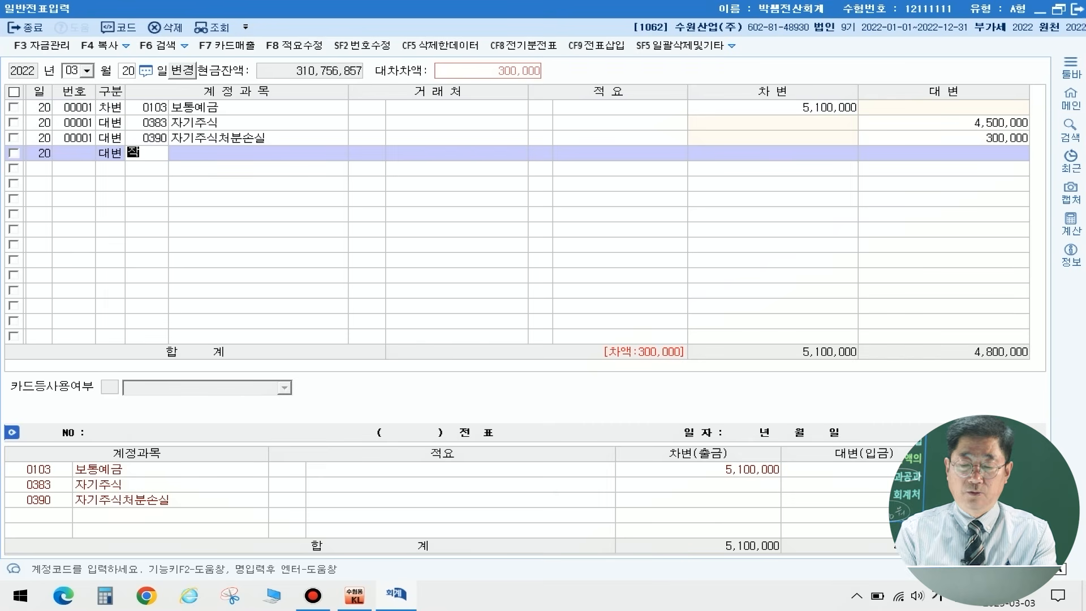
{"action": "key", "text": "Return"}
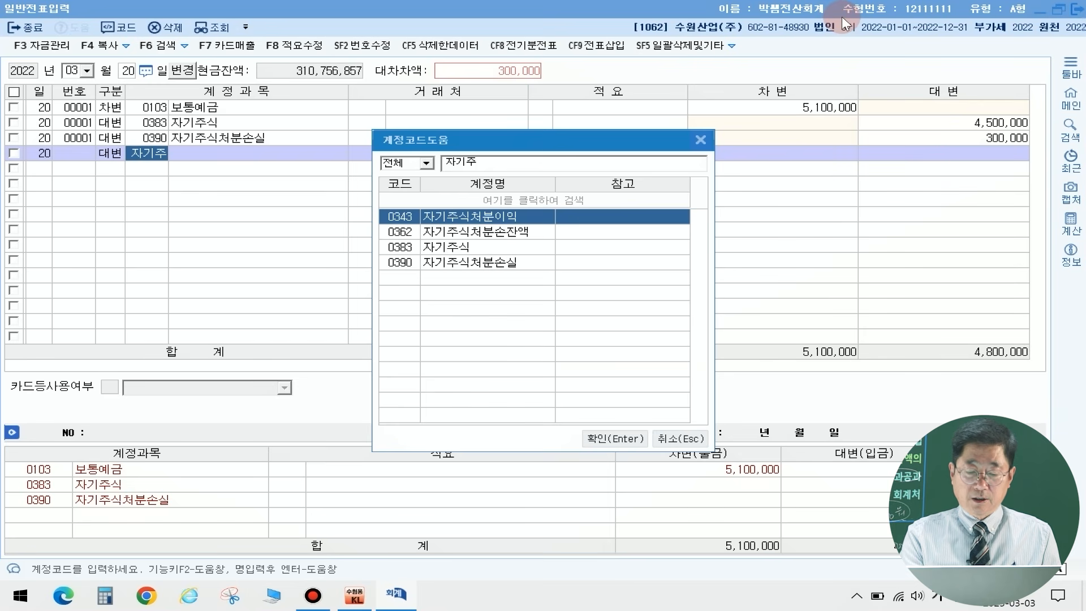
{"action": "key", "text": "Return"}
{"action": "key", "text": "Return"}
{"action": "key", "text": "Return"}
{"action": "key", "text": "Return"}
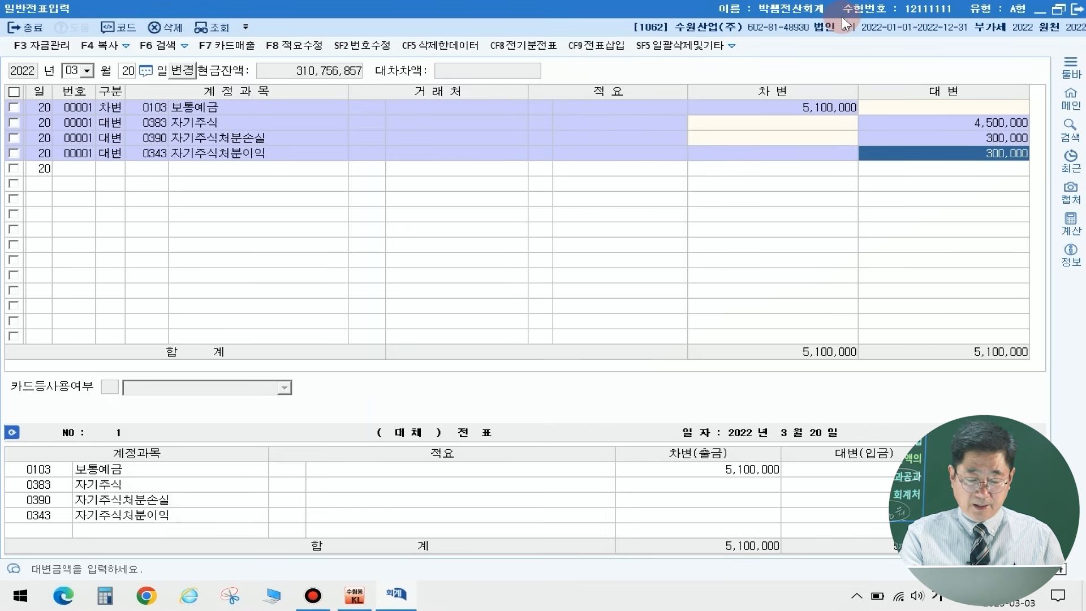
{"action": "key", "text": "Return"}
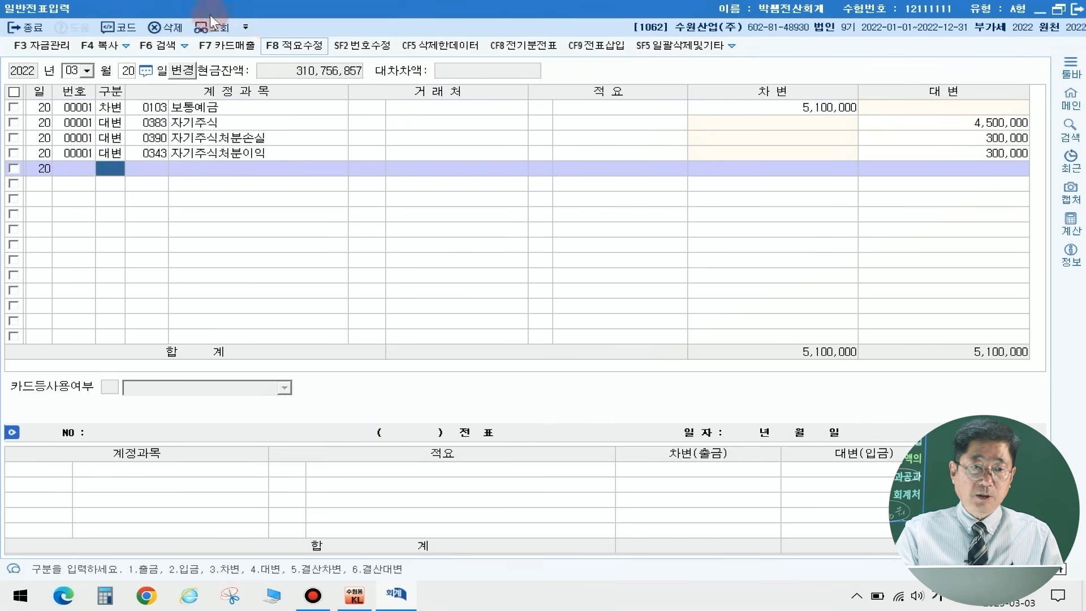
Step: Switch the voucher entry date to day 31 of March 2022
{"action": "left_click", "coordinate": [129, 70]}
{"action": "type", "text": "3"}
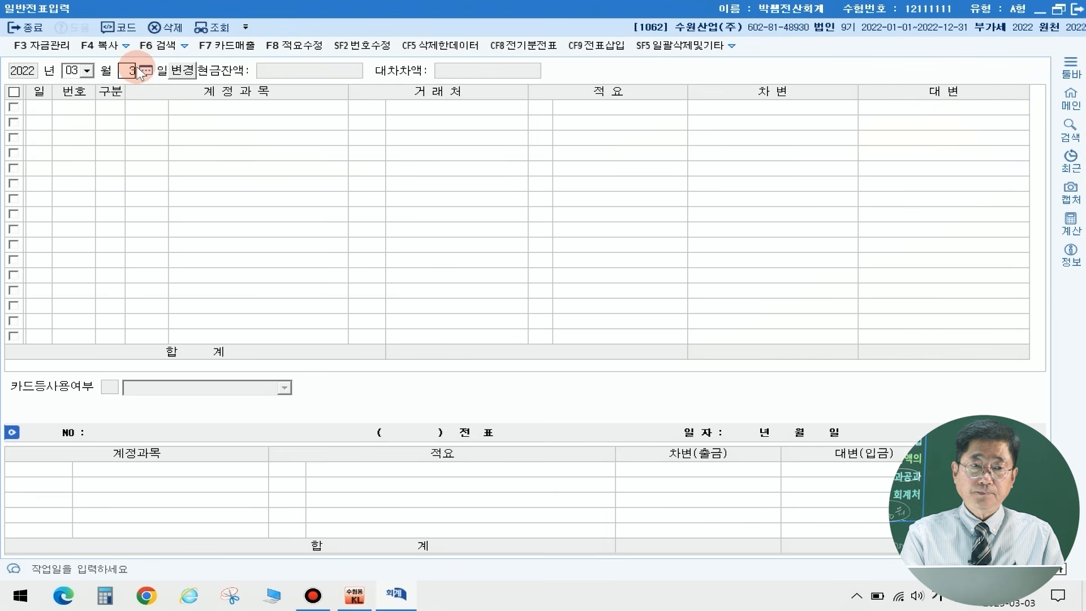
{"action": "type", "text": "1"}
{"action": "key", "text": "Return"}
{"action": "type", "text": "3"}
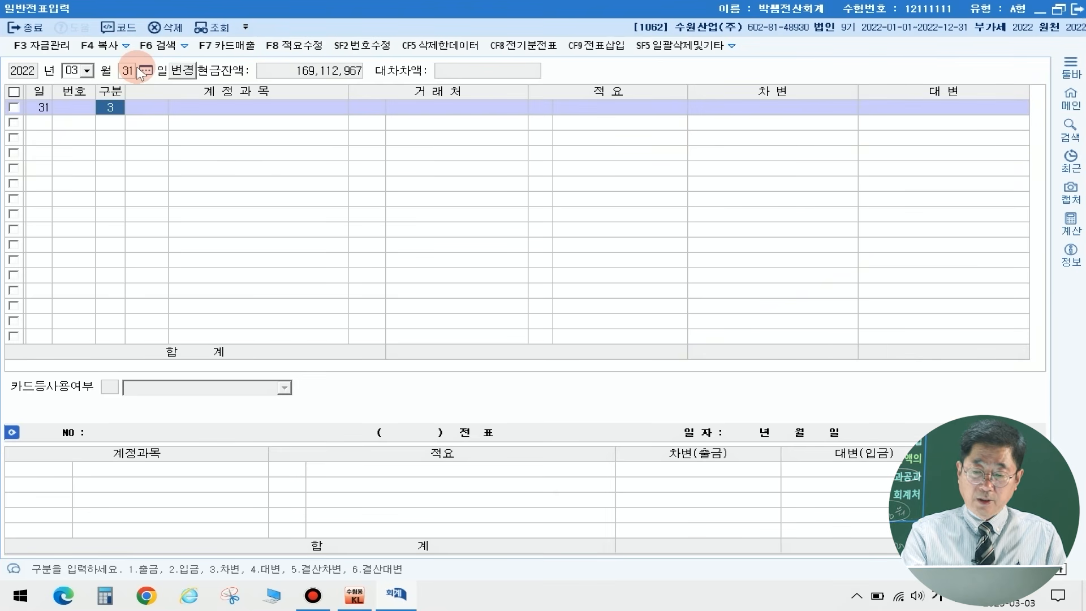
Step: Enter a debit line on March 31 for account 0103 보통예금 with 102,000,000
{"action": "key", "text": "Return"}
{"action": "type", "text": "103"}
{"action": "key", "text": "Return"}
{"action": "key", "text": "Return"}
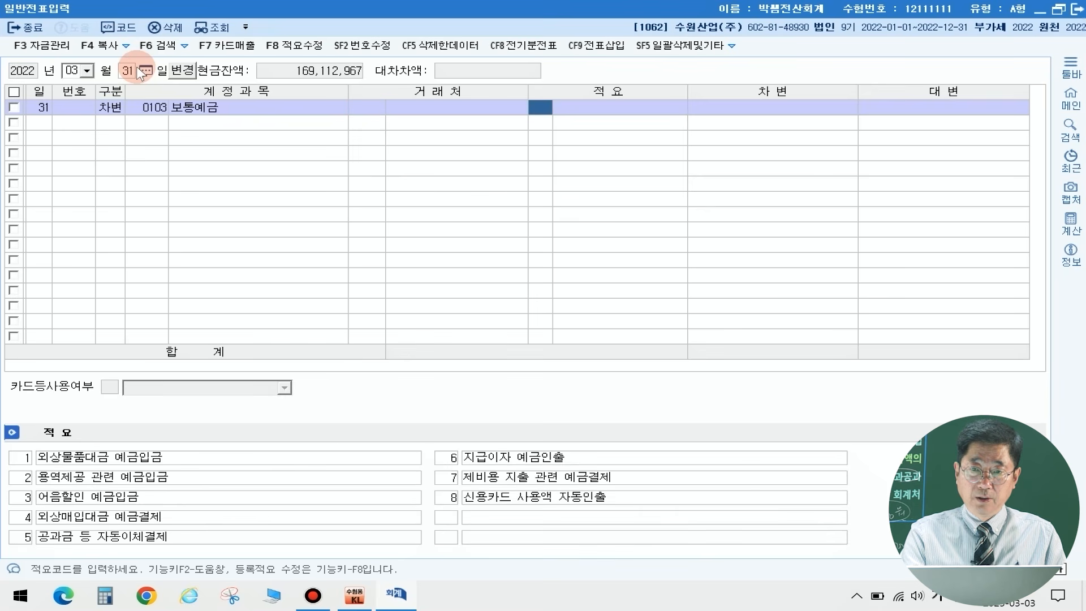
{"action": "key", "text": "Return"}
{"action": "key", "text": "Return"}
{"action": "type", "text": "1"}
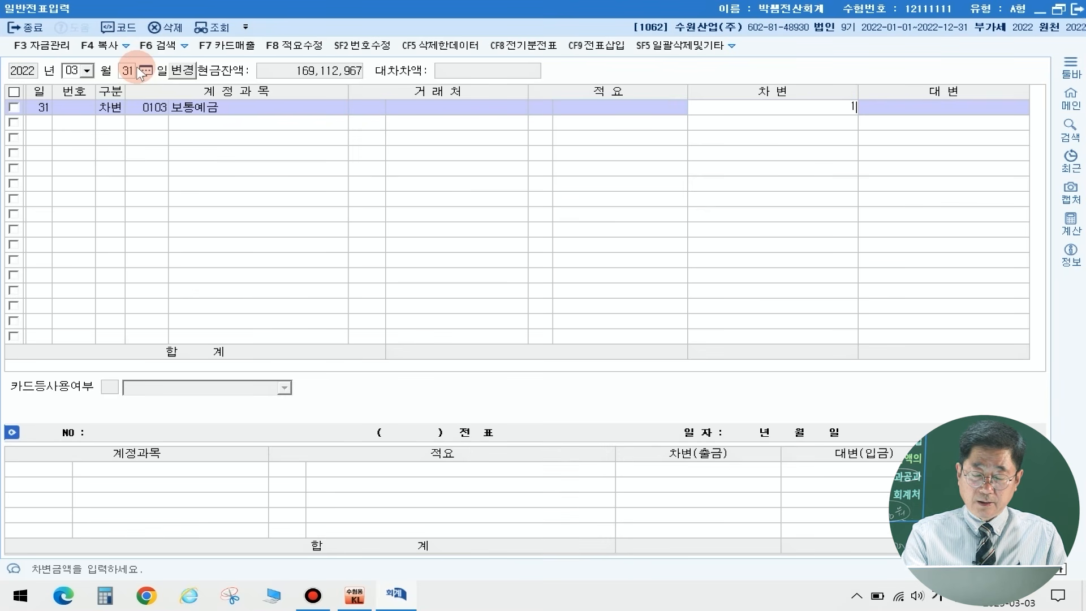
{"action": "type", "text": "02"}
{"action": "key", "text": "plus"}
{"action": "key", "text": "plus"}
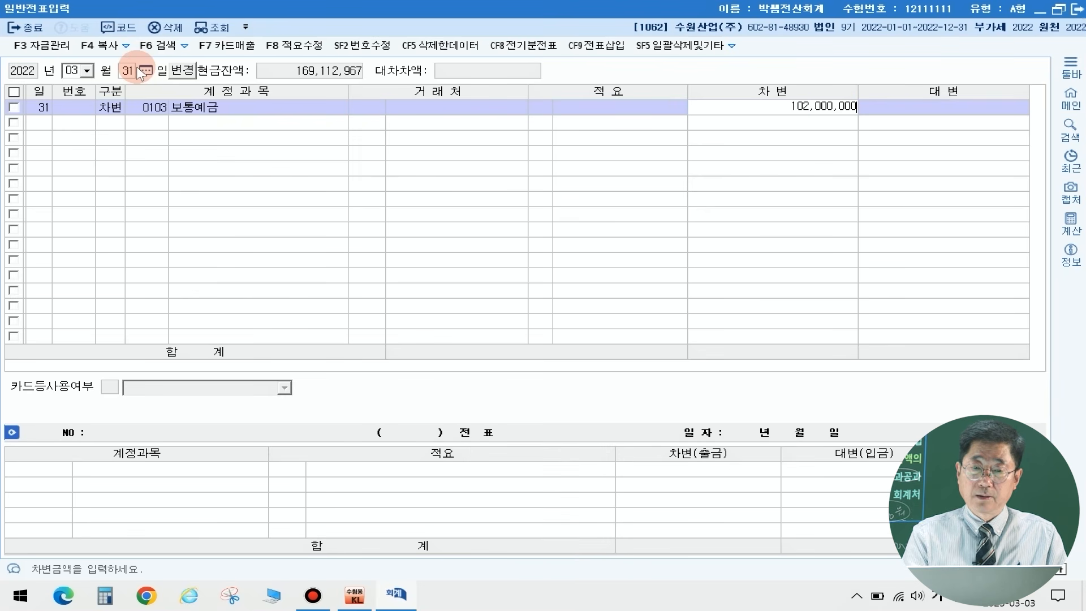
{"action": "key", "text": "Return"}
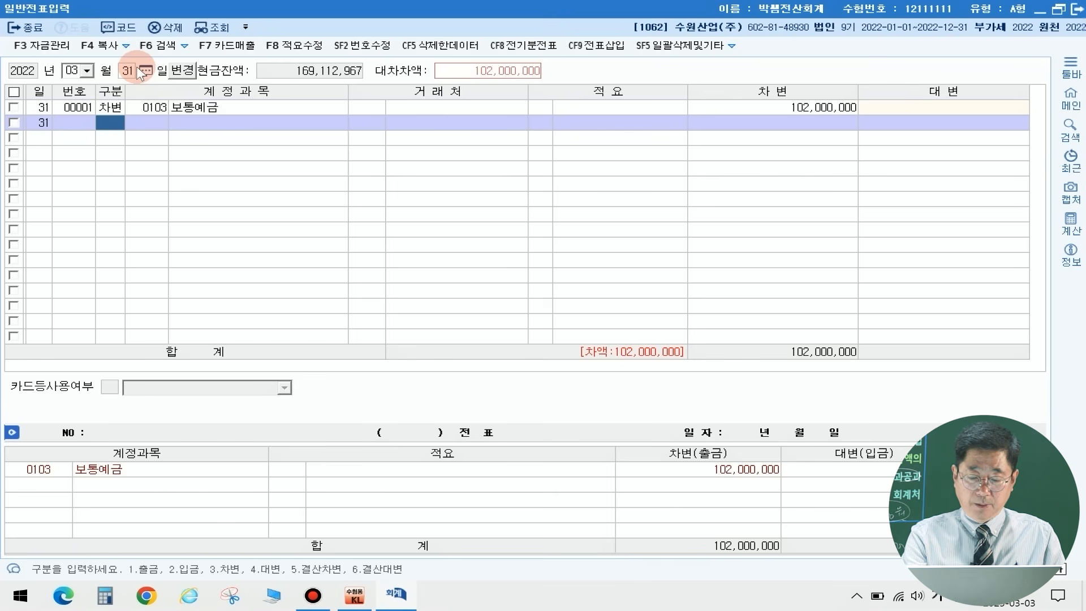
Step: Add a credit line to the March 31 voucher for account 0291 사채 with 100,000,000
{"action": "type", "text": "4"}
{"action": "key", "text": "Return"}
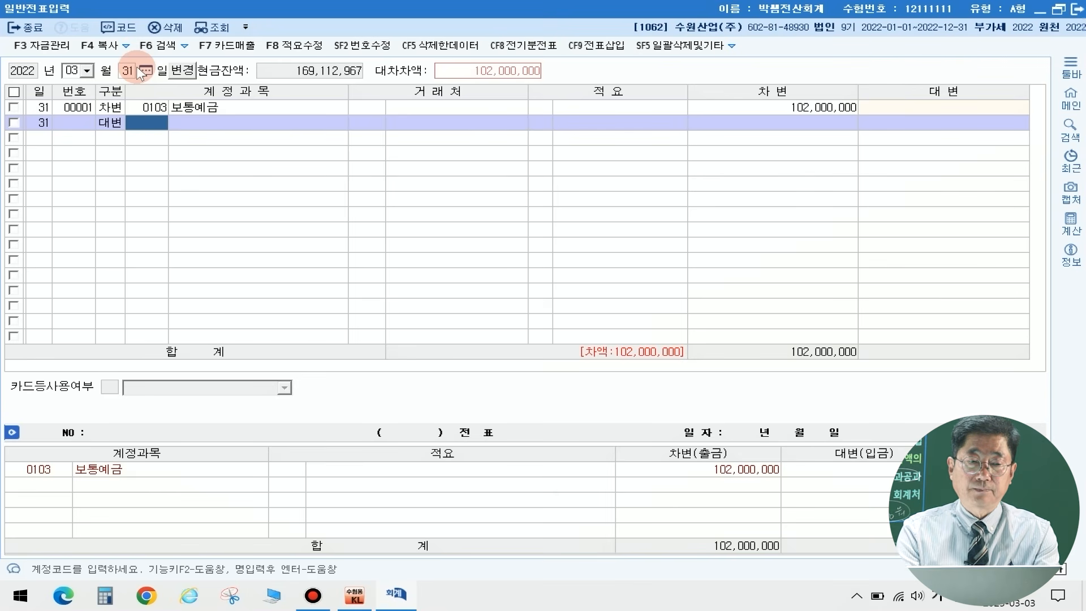
{"action": "type", "text": "사채"}
{"action": "key", "text": "Return"}
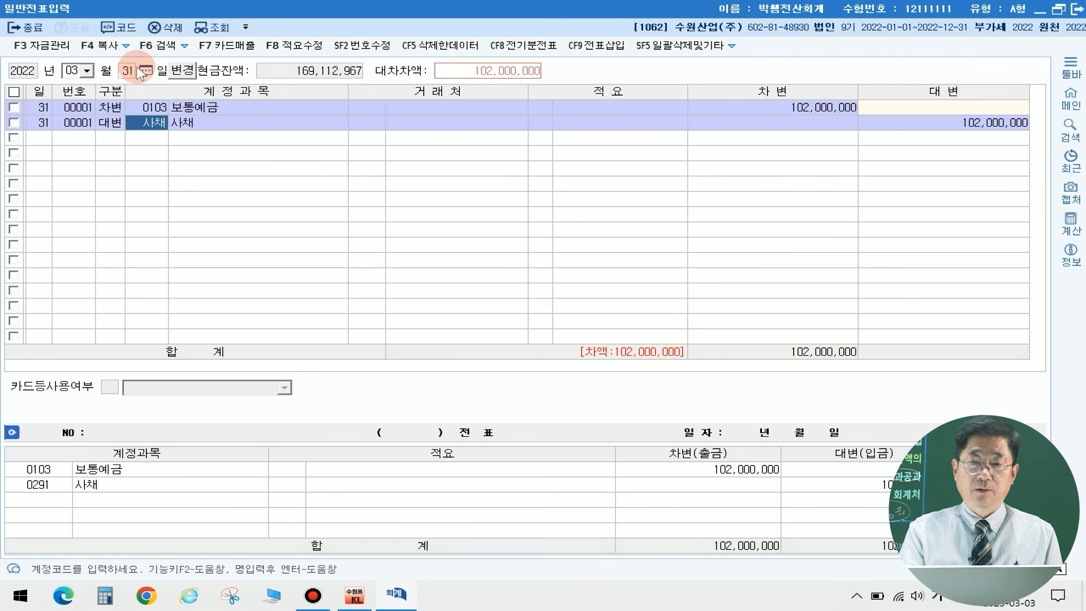
{"action": "key", "text": "Return"}
{"action": "key", "text": "Return"}
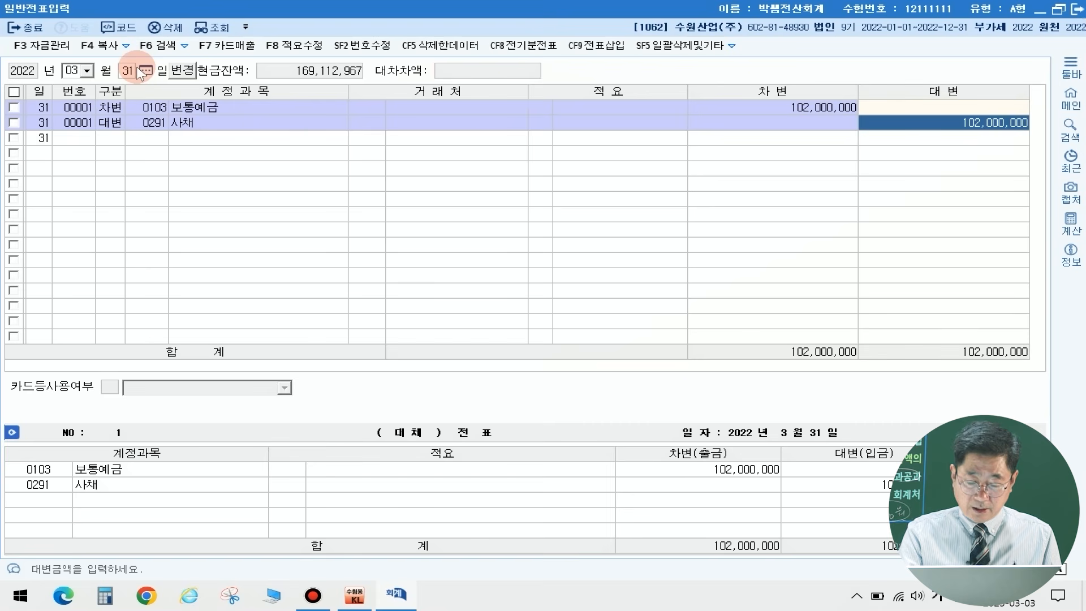
{"action": "type", "text": "100"}
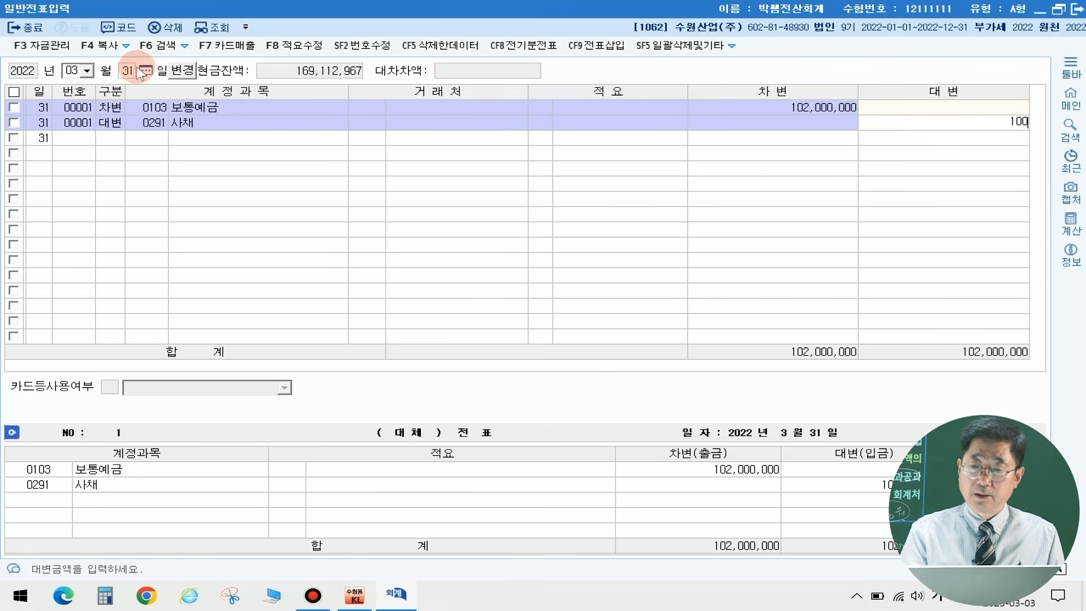
{"action": "type", "text": ",000,000"}
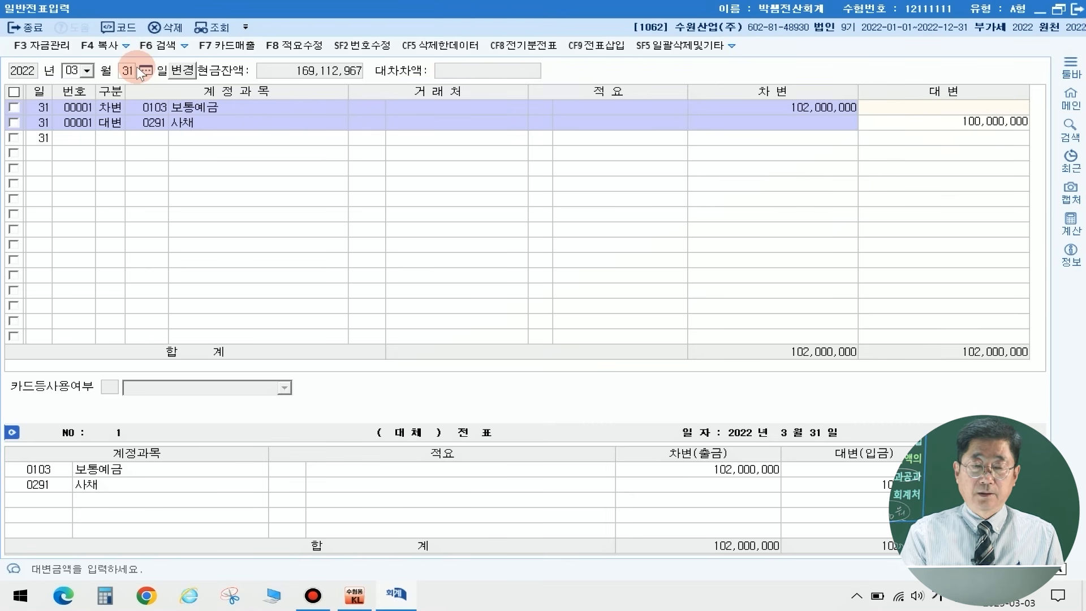
{"action": "key", "text": "Return"}
Step: Add a credit line for account 0313 사채할증발행차금 with the balancing amount of 2,000,000
{"action": "key", "text": "4"}
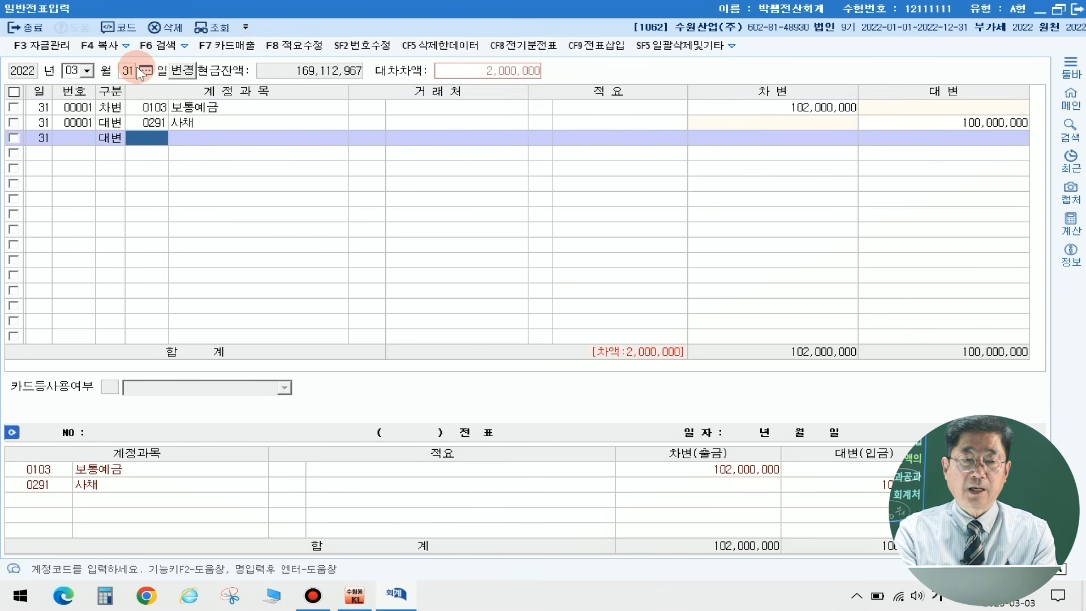
{"action": "type", "text": "사채할"}
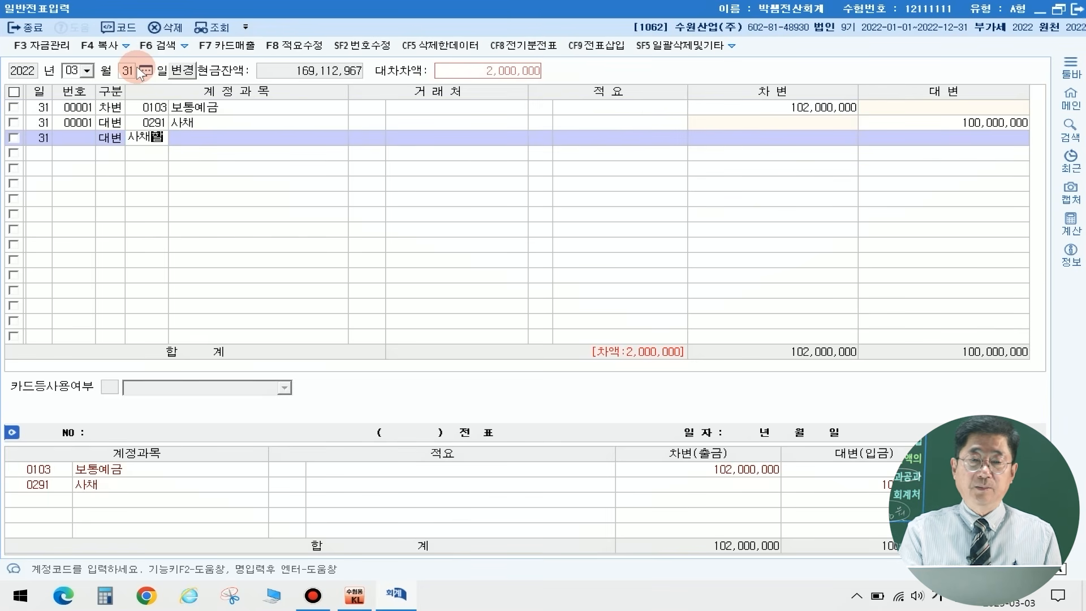
{"action": "key", "text": "Return"}
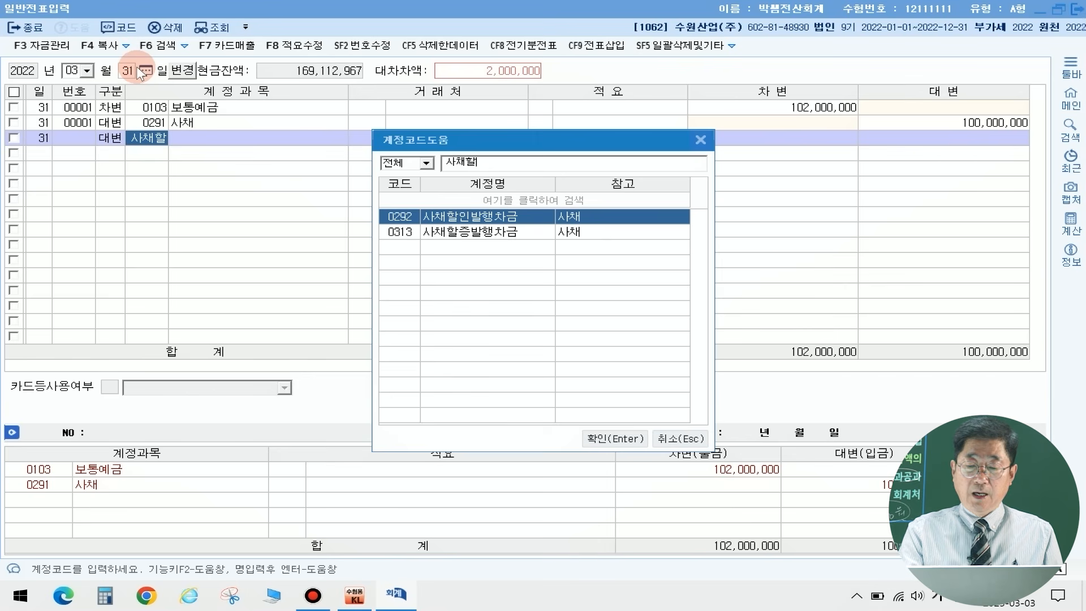
{"action": "key", "text": "Down"}
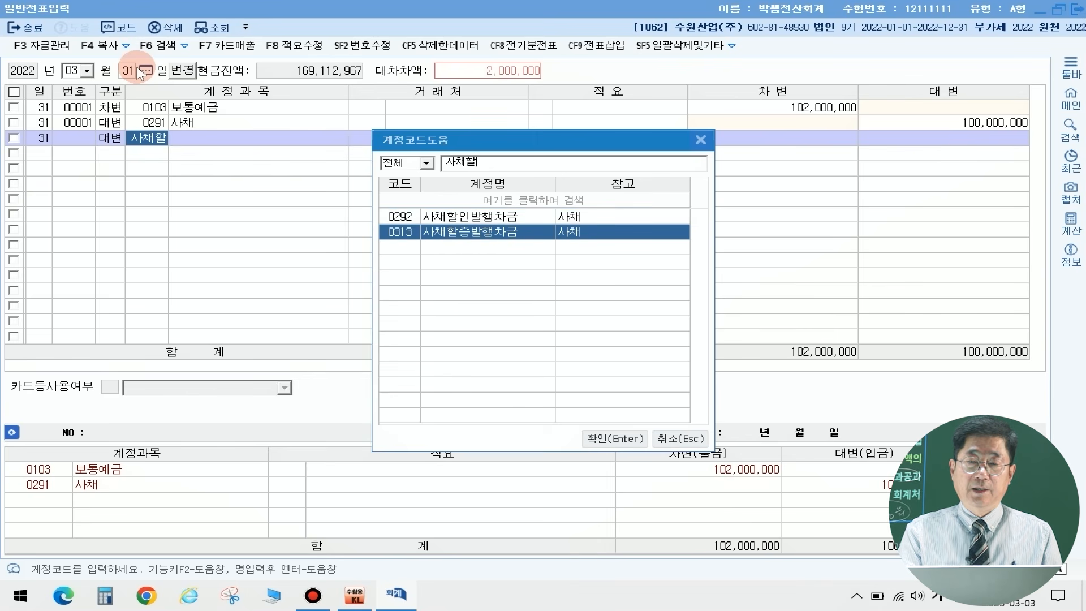
{"action": "key", "text": "Return"}
{"action": "key", "text": "Return"}
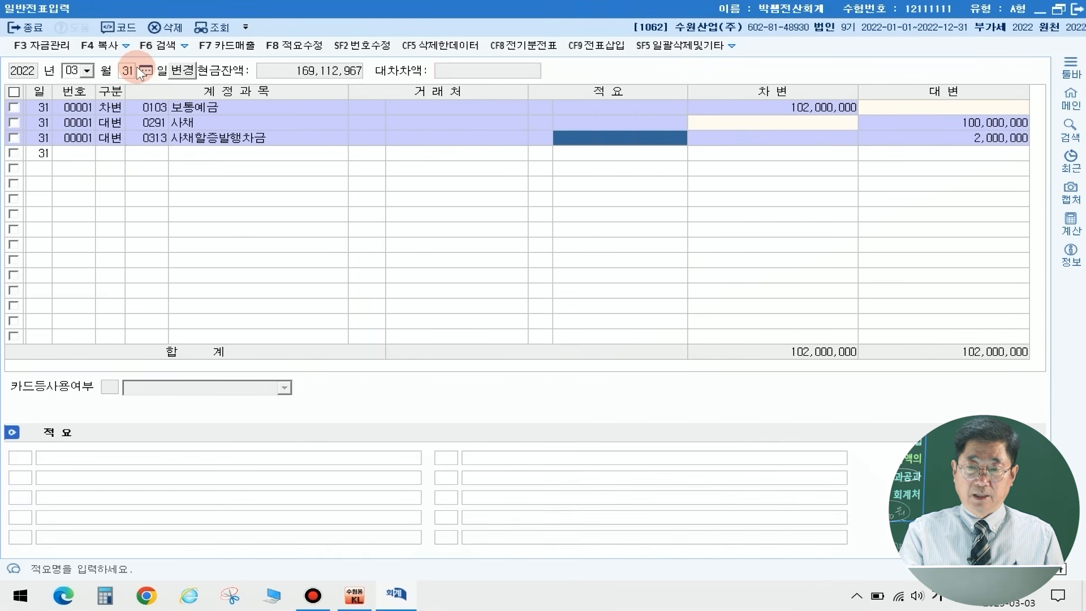
{"action": "key", "text": "Return"}
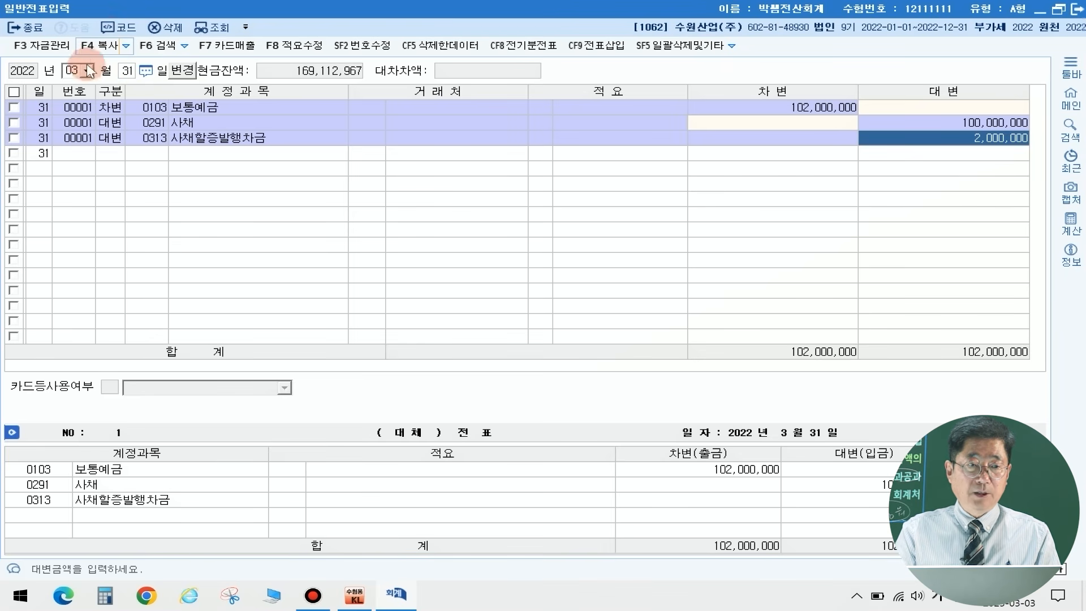
Step: Switch the voucher entry date to April 30, 2022
{"action": "left_click", "coordinate": [72, 77]}
{"action": "type", "text": "0430"}
{"action": "key", "text": "Return"}
Step: Enter a debit line on April 30 for the selling and administrative account 0801 급여 with 2,400,000
{"action": "type", "text": "3"}
{"action": "key", "text": "Return"}
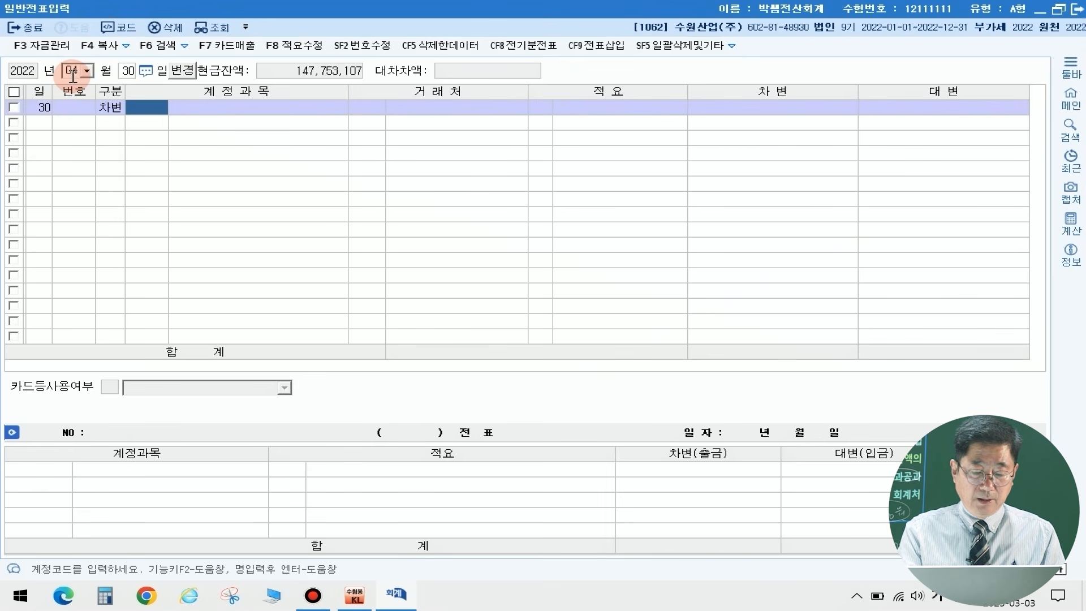
{"action": "type", "text": "급여"}
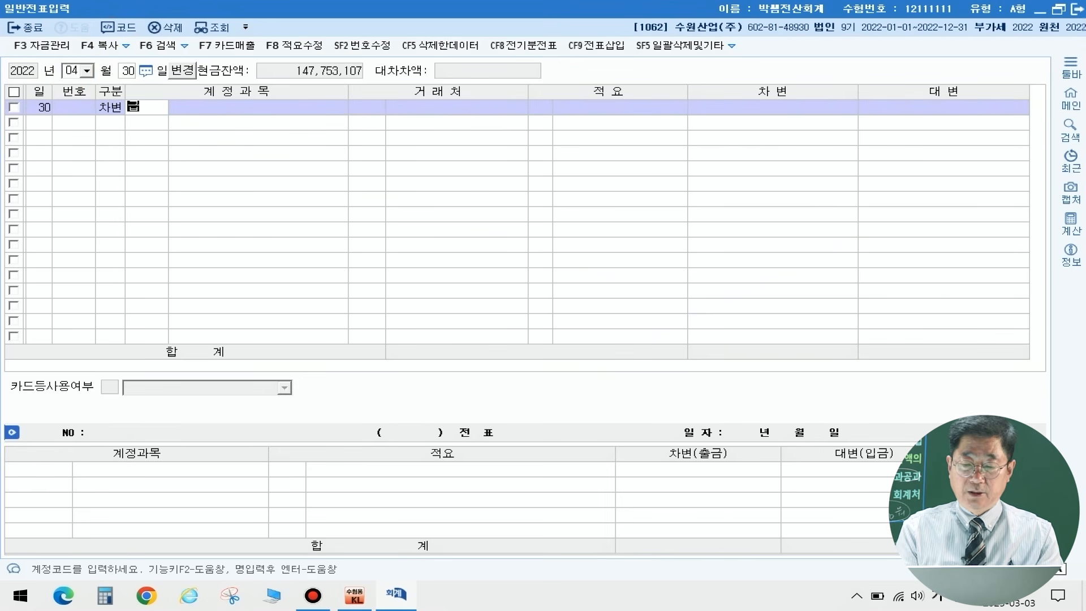
{"action": "key", "text": "Return"}
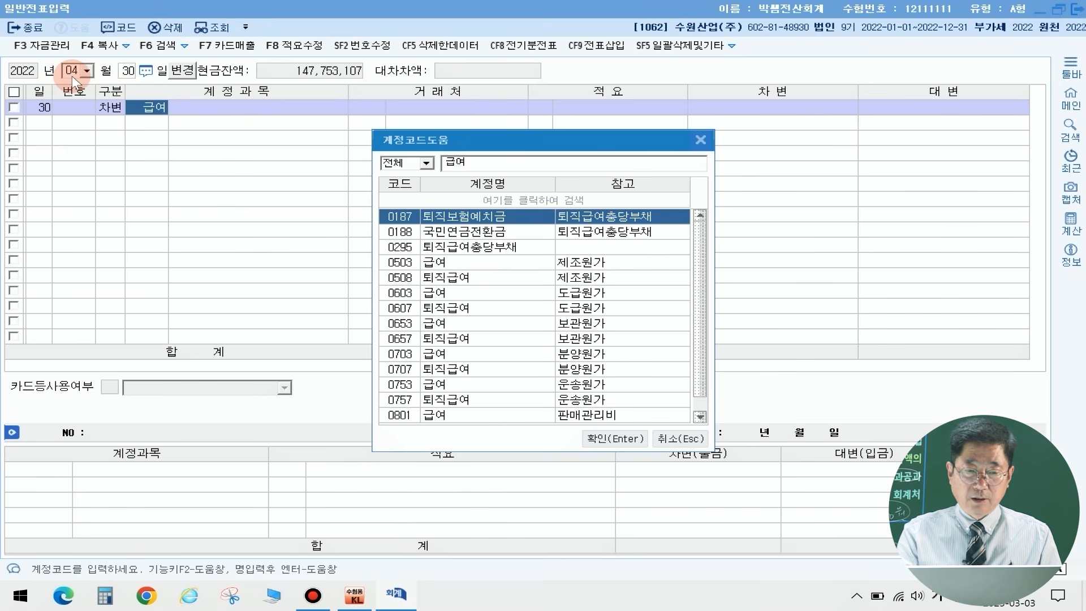
{"action": "key", "text": "Down"}
{"action": "key", "text": "Down"}
{"action": "key", "text": "Down"}
{"action": "key", "text": "Down"}
{"action": "key", "text": "Down"}
{"action": "key", "text": "Down"}
{"action": "key", "text": "Down"}
{"action": "key", "text": "Down"}
{"action": "key", "text": "Down"}
{"action": "key", "text": "Down"}
{"action": "key", "text": "Down"}
{"action": "key", "text": "Down"}
{"action": "key", "text": "Down"}
{"action": "key", "text": "Escape"}
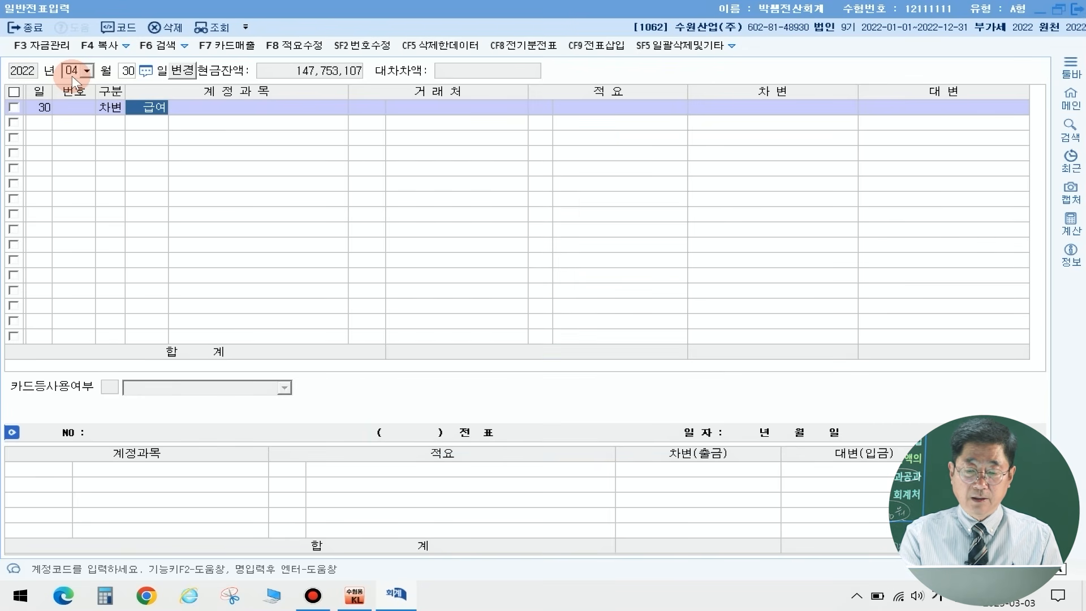
{"action": "key", "text": "Return"}
{"action": "key", "text": "Return"}
{"action": "key", "text": "Return"}
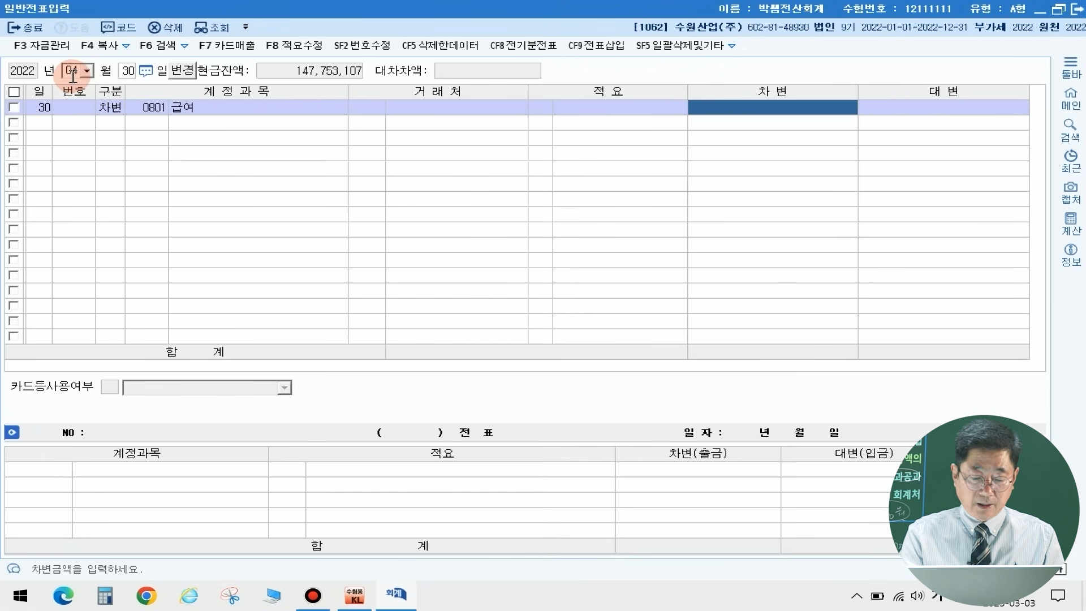
{"action": "type", "text": "2400000"}
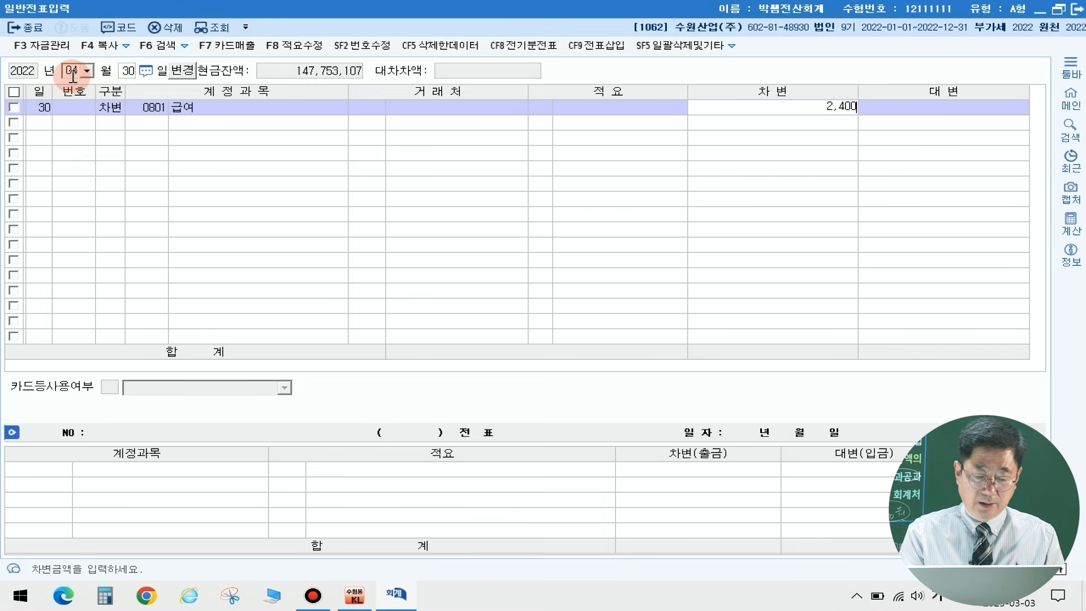
{"action": "key", "text": "Return"}
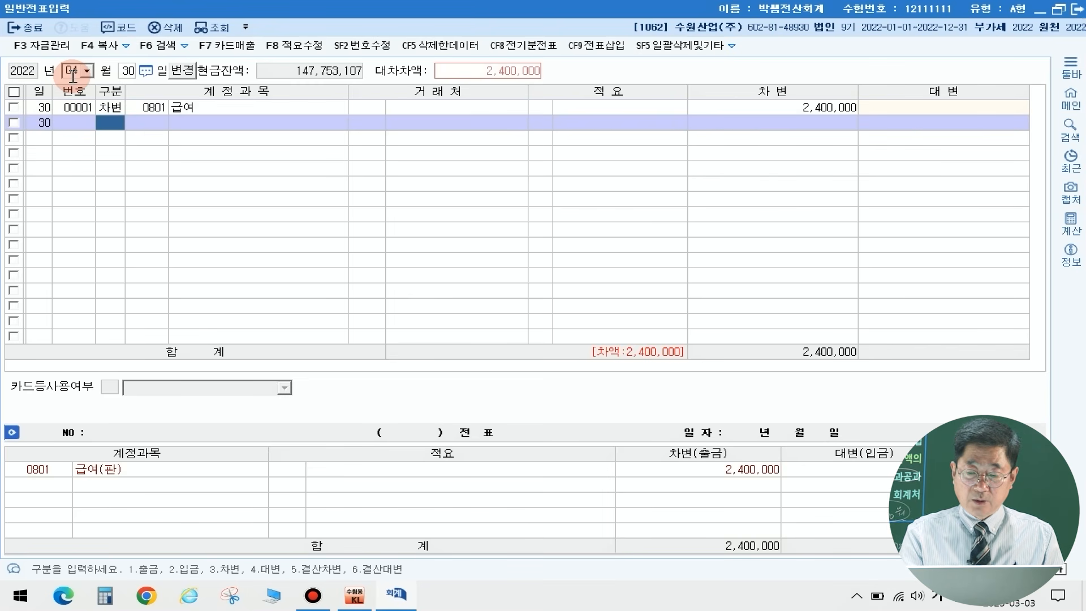
Step: Add a debit line to the April 30 voucher for the manufacturing cost account 0503 급여 with 2,100,000
{"action": "type", "text": "3"}
{"action": "key", "text": "Return"}
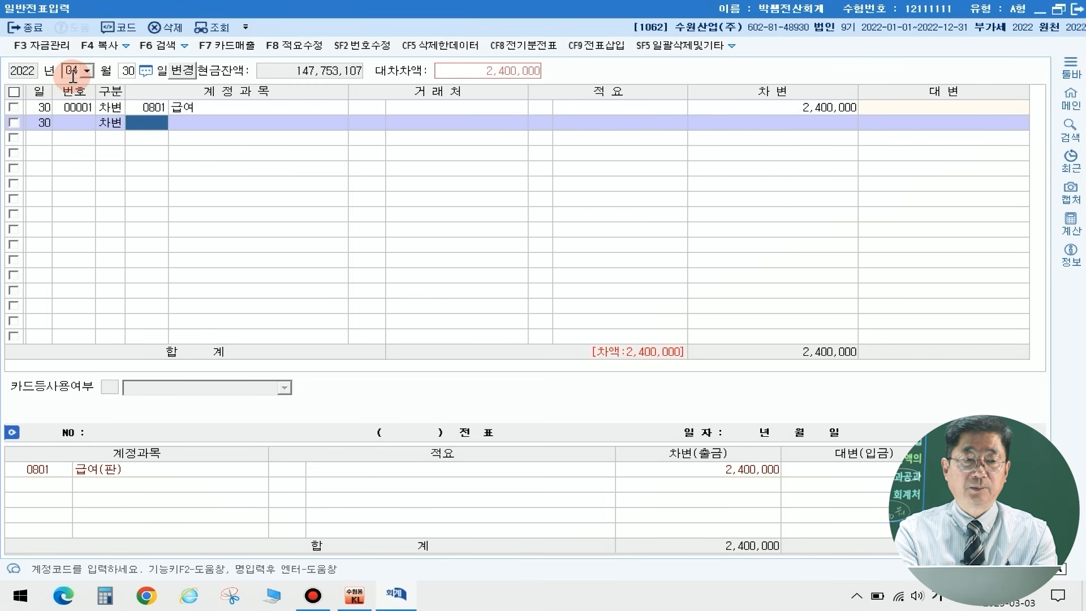
{"action": "type", "text": "급여"}
{"action": "key", "text": "Return"}
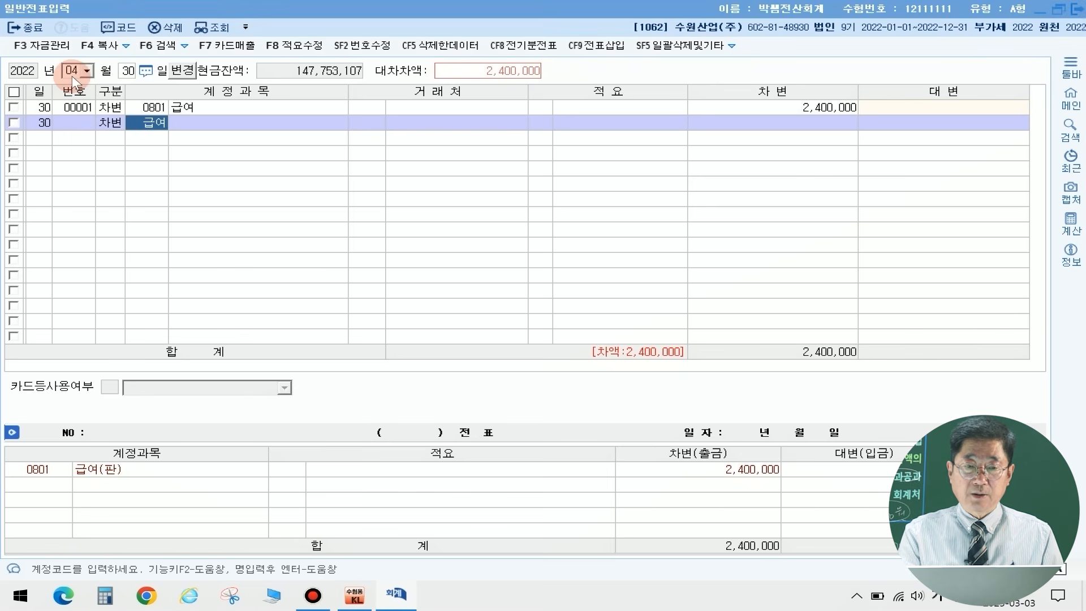
{"action": "key", "text": "Down"}
{"action": "key", "text": "Down"}
{"action": "key", "text": "Down"}
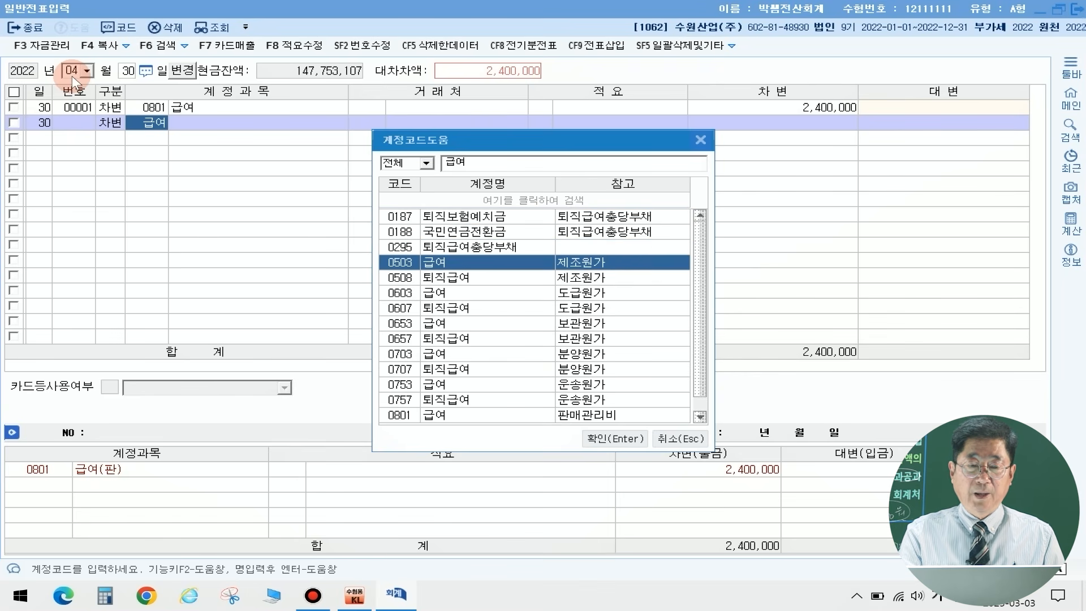
{"action": "key", "text": "Return"}
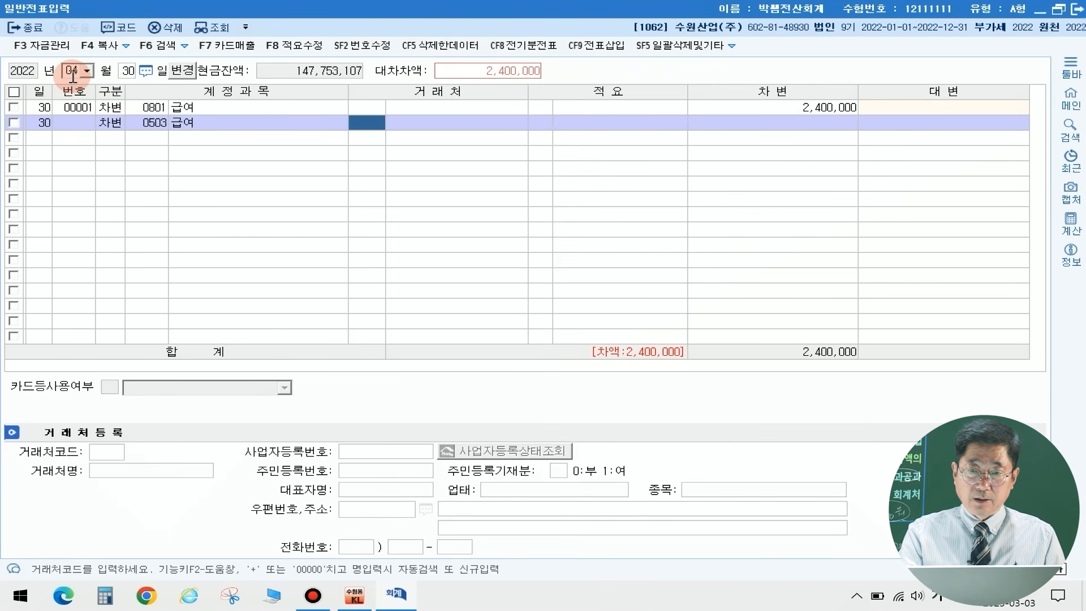
{"action": "key", "text": "Return"}
{"action": "key", "text": "Return"}
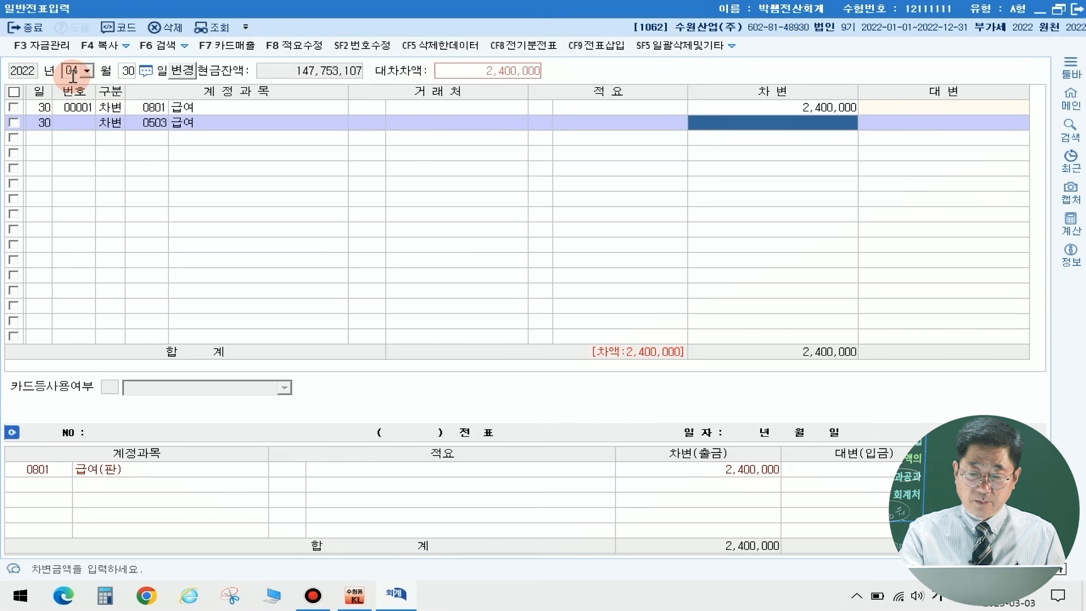
{"action": "type", "text": "2100000"}
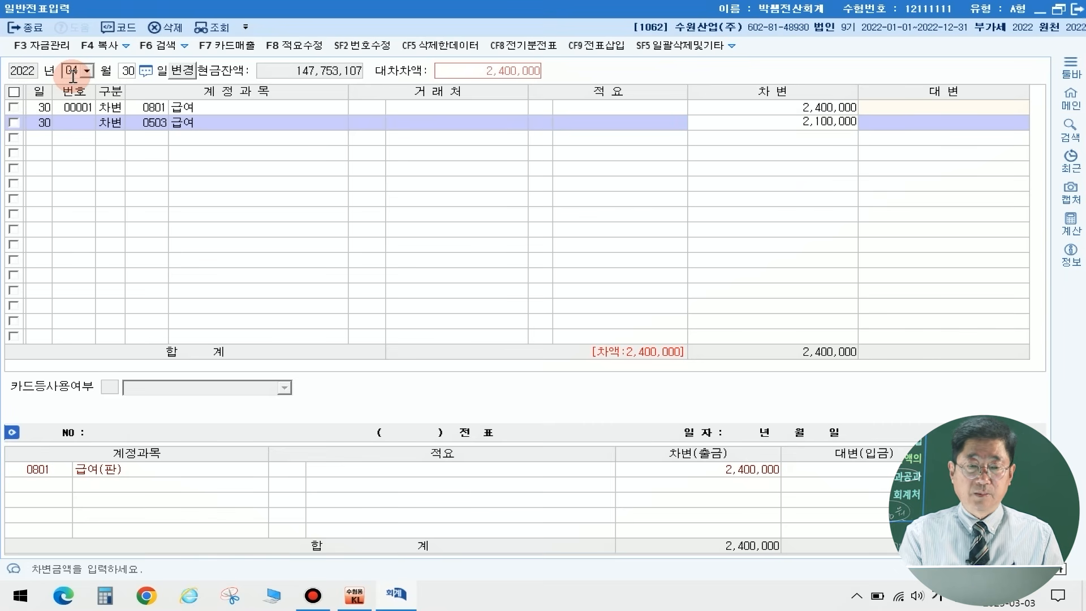
{"action": "key", "text": "Return"}
Step: Add a credit line to the April 30 voucher for account 0254 예수금 with 464,230
{"action": "type", "text": "4"}
{"action": "key", "text": "Return"}
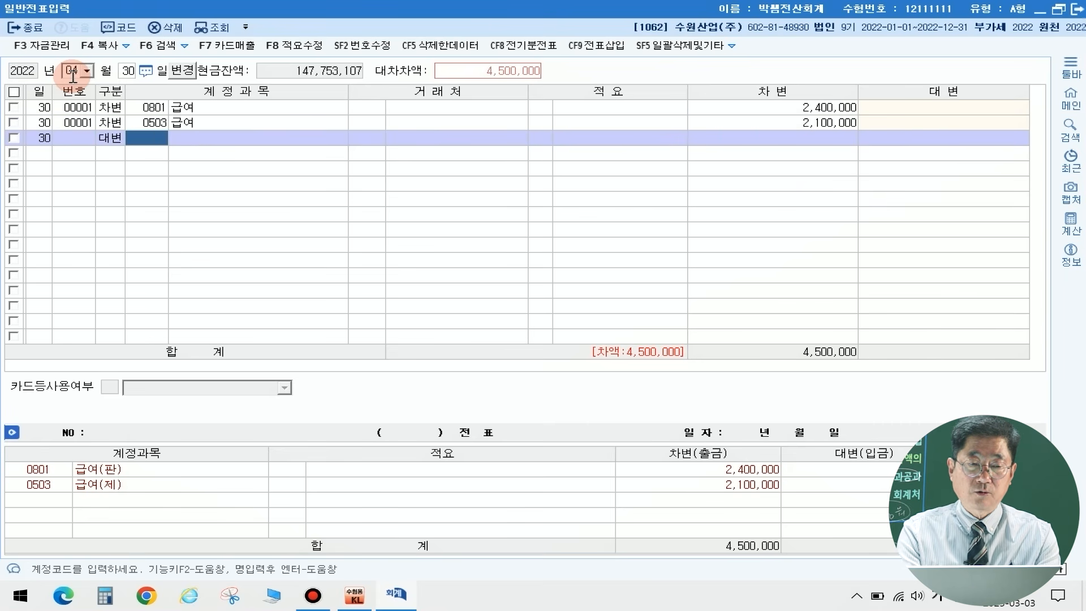
{"action": "type", "text": "예수"}
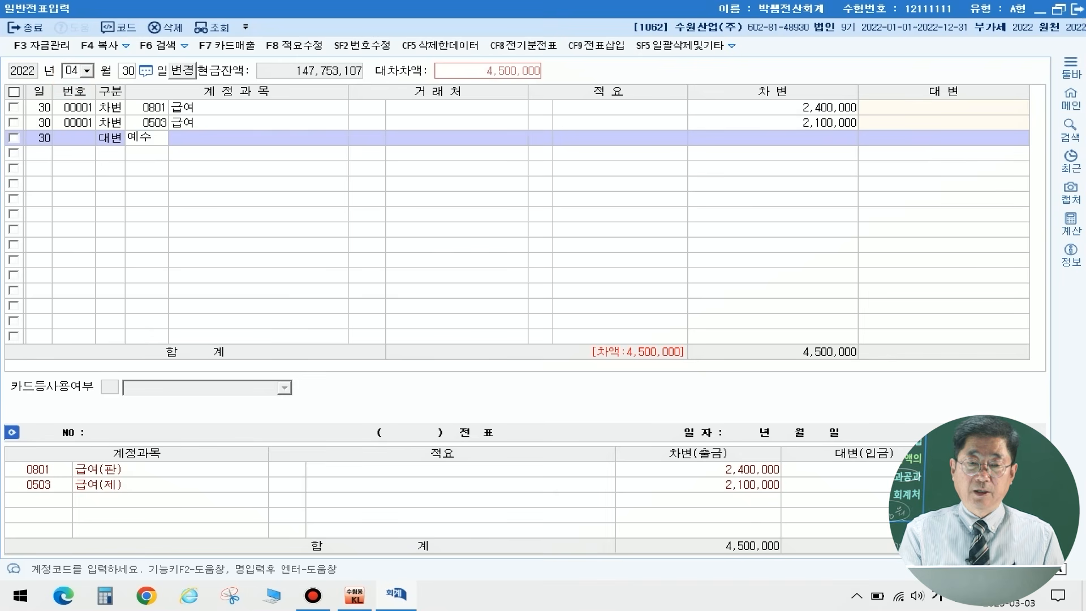
{"action": "key", "text": "Return"}
{"action": "key", "text": "Return"}
{"action": "key", "text": "Return"}
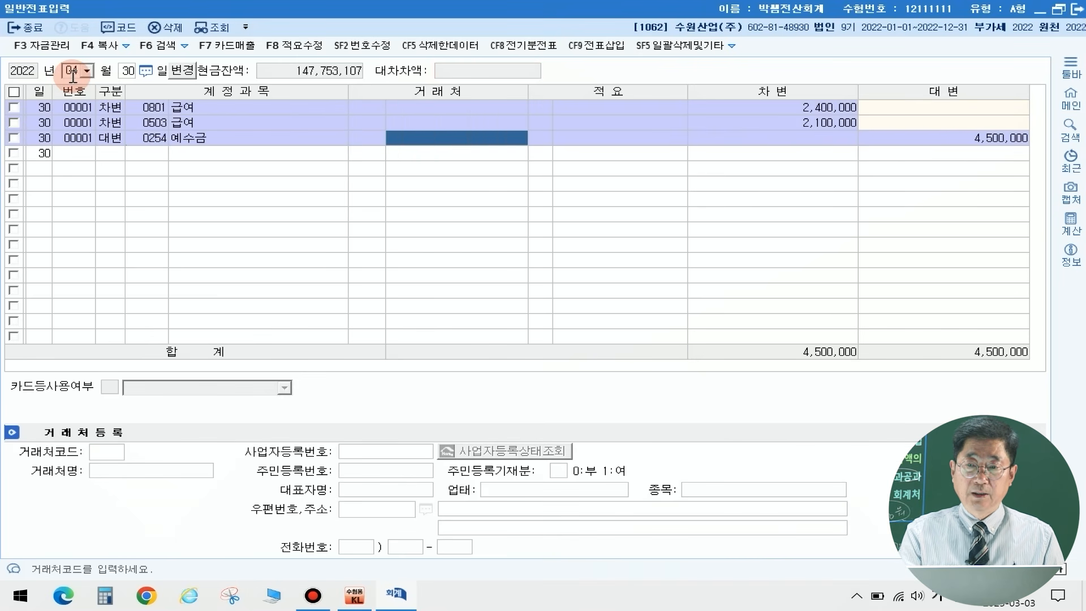
{"action": "key", "text": "Return"}
{"action": "key", "text": "Return"}
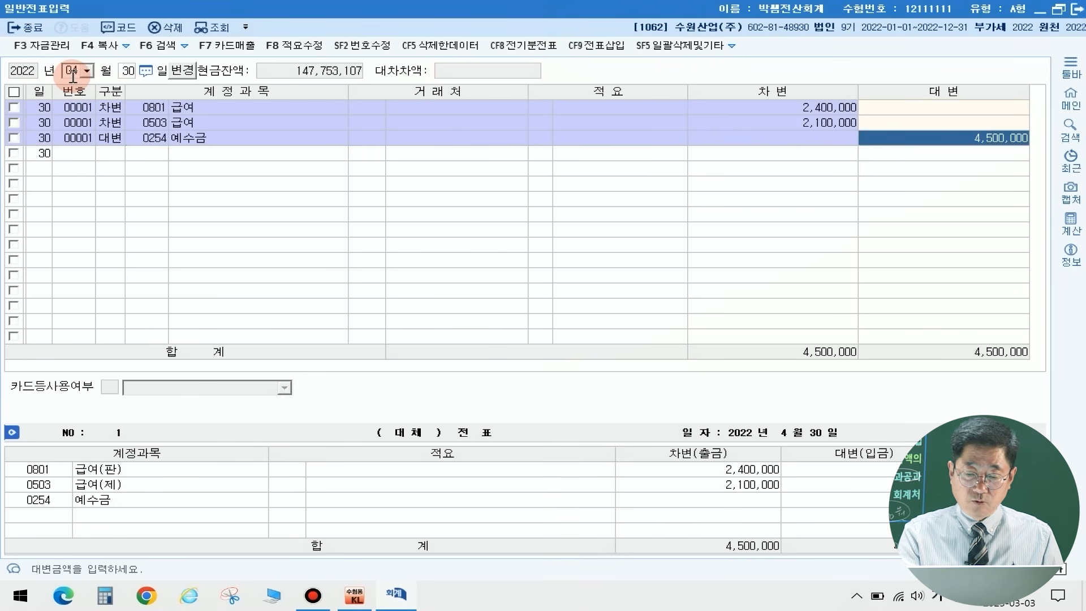
{"action": "type", "text": "464,230"}
{"action": "key", "text": "Return"}
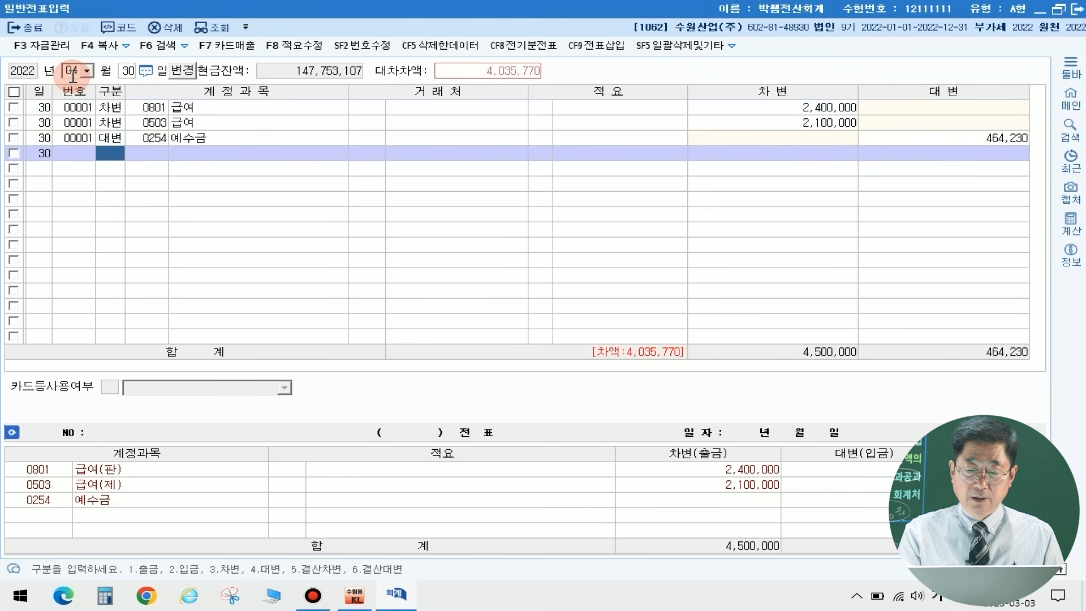
Step: Add a credit line for account 0103 보통예금 with the balancing amount of 4,035,770
{"action": "type", "text": "4"}
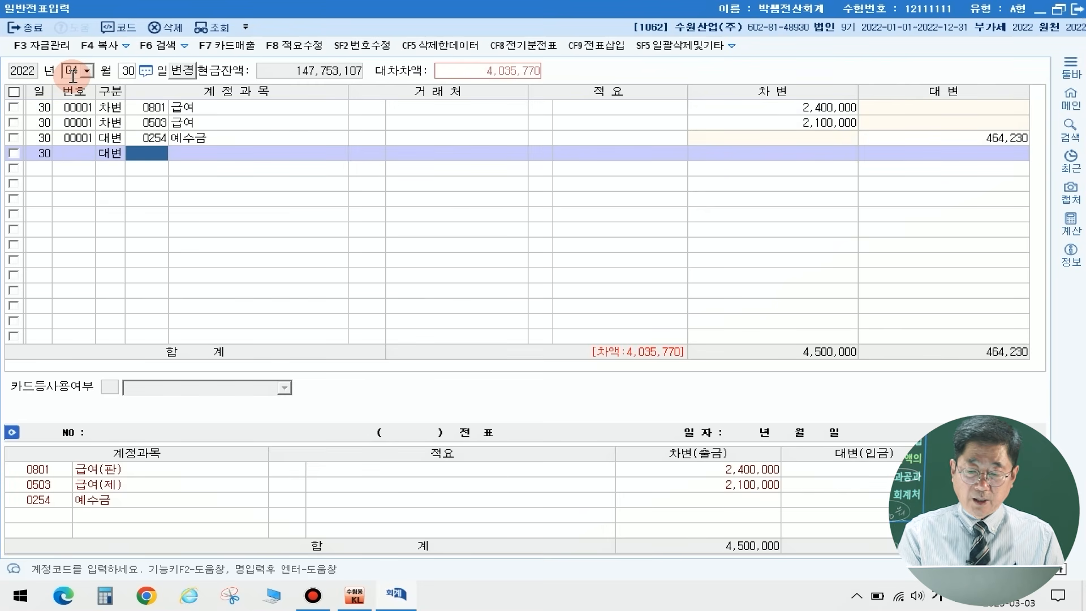
{"action": "type", "text": "103"}
{"action": "key", "text": "Return"}
{"action": "key", "text": "Return"}
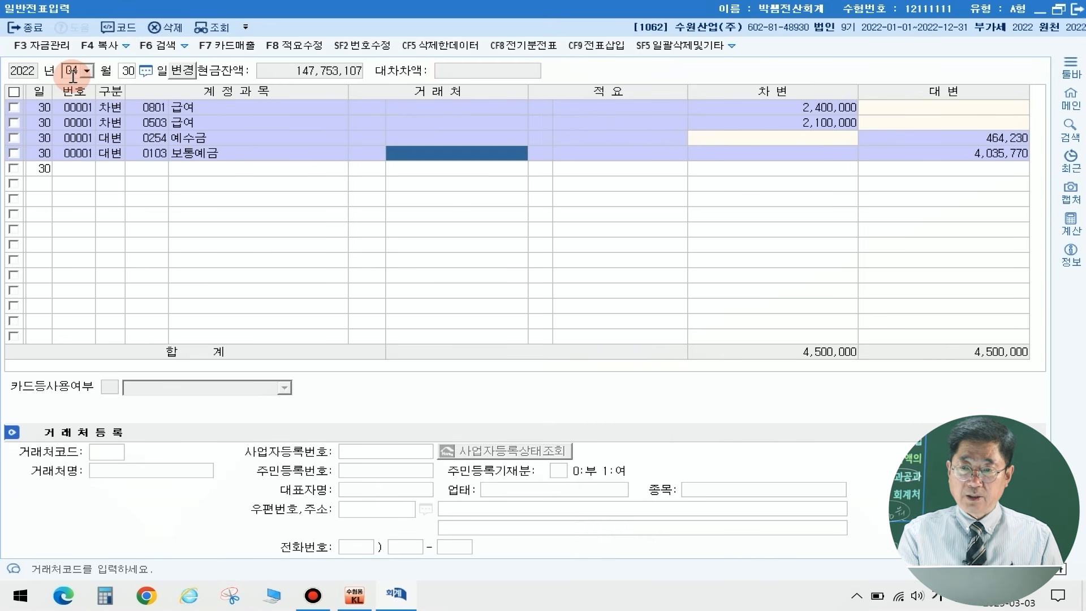
{"action": "key", "text": "Return"}
{"action": "key", "text": "Return"}
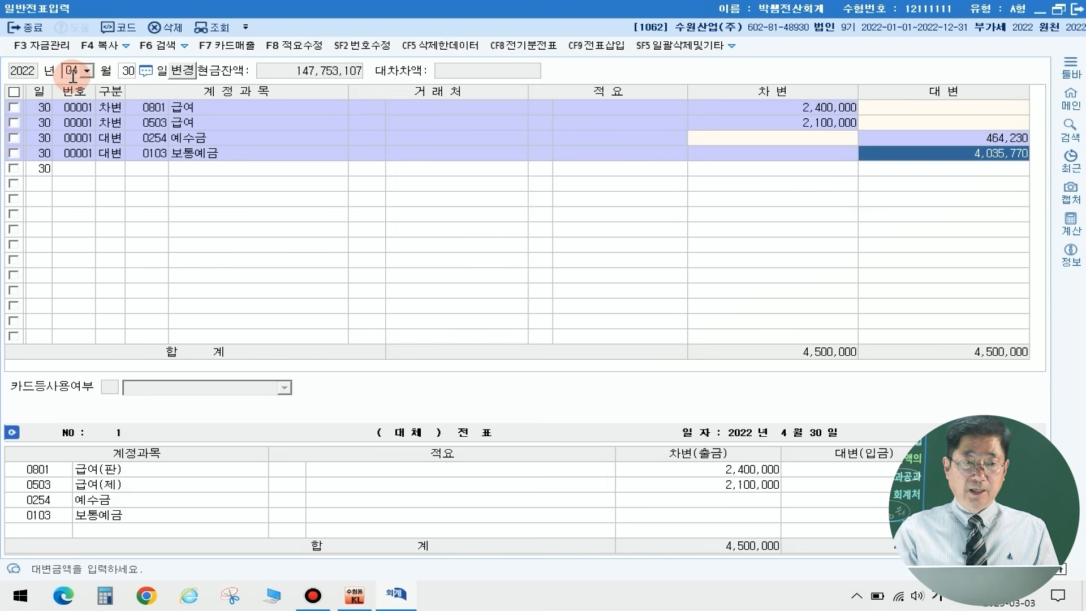
{"action": "key", "text": "Return"}
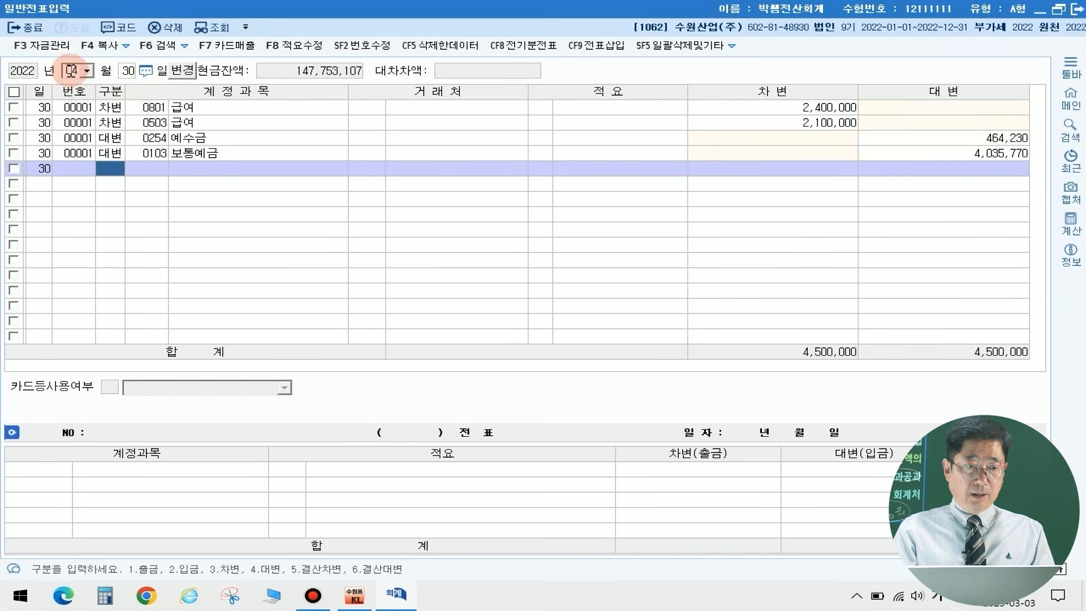
{"action": "left_click", "coordinate": [125, 72]}
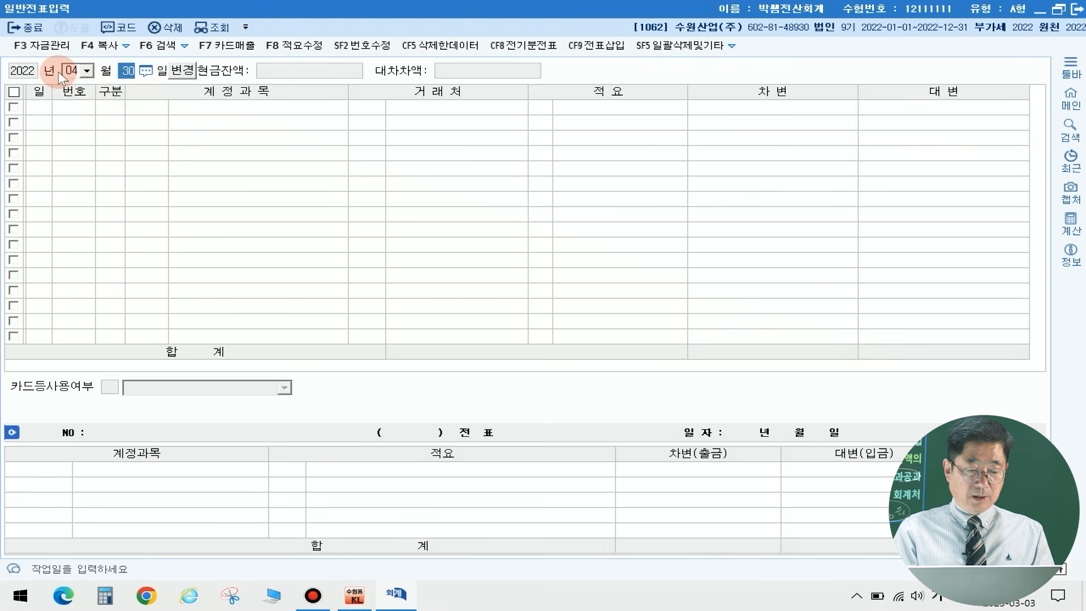
{"action": "type", "text": "0"}
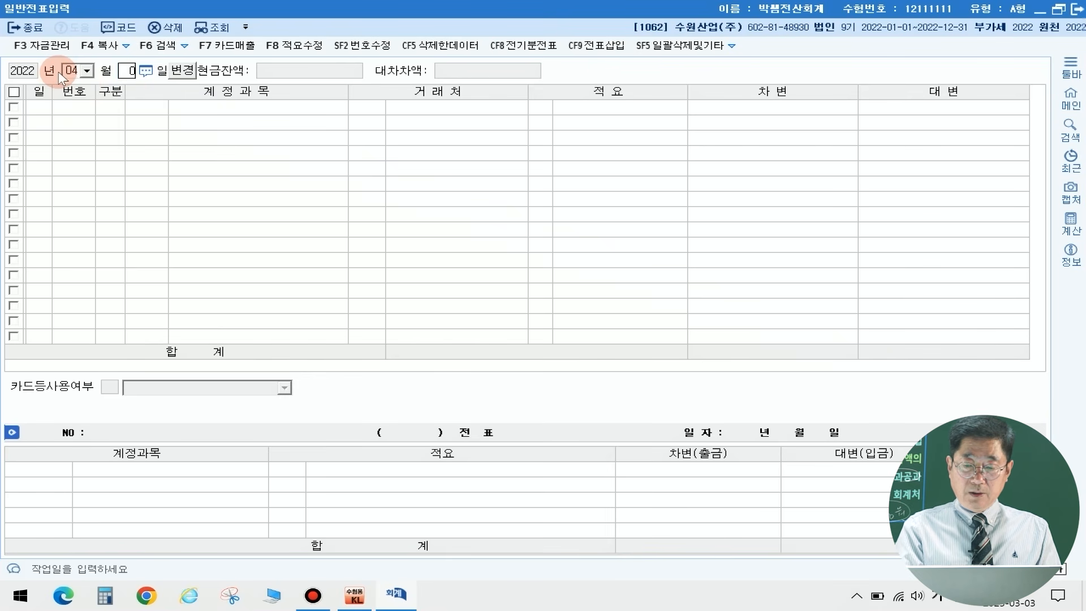
{"action": "type", "text": "5"}
{"action": "key", "text": "Return"}
{"action": "type", "text": "1"}
{"action": "key", "text": "Return"}
{"action": "type", "text": "3"}
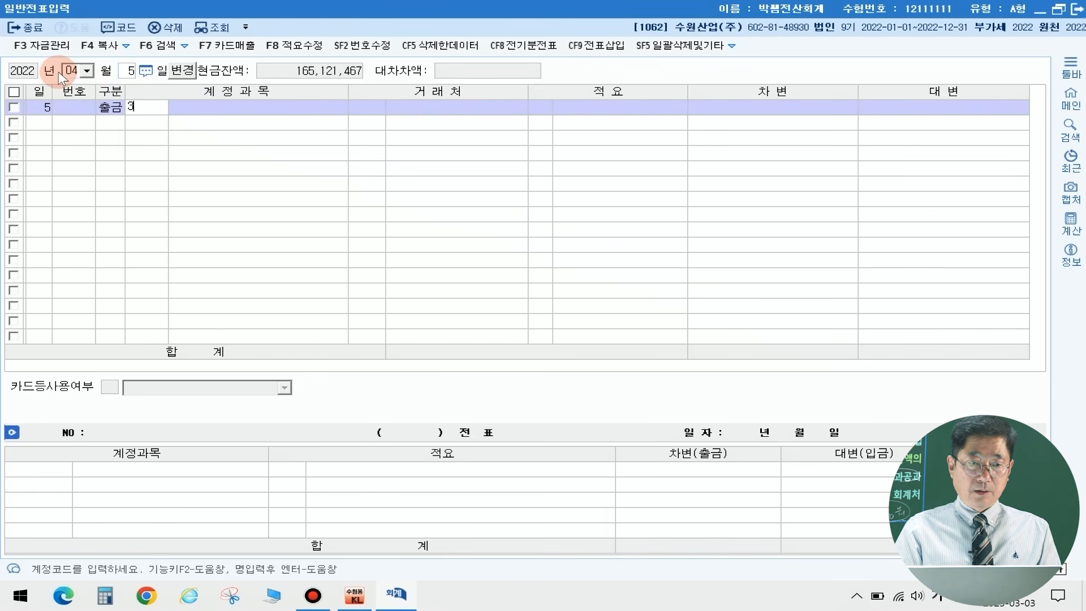
{"action": "left_click", "coordinate": [130, 71]}
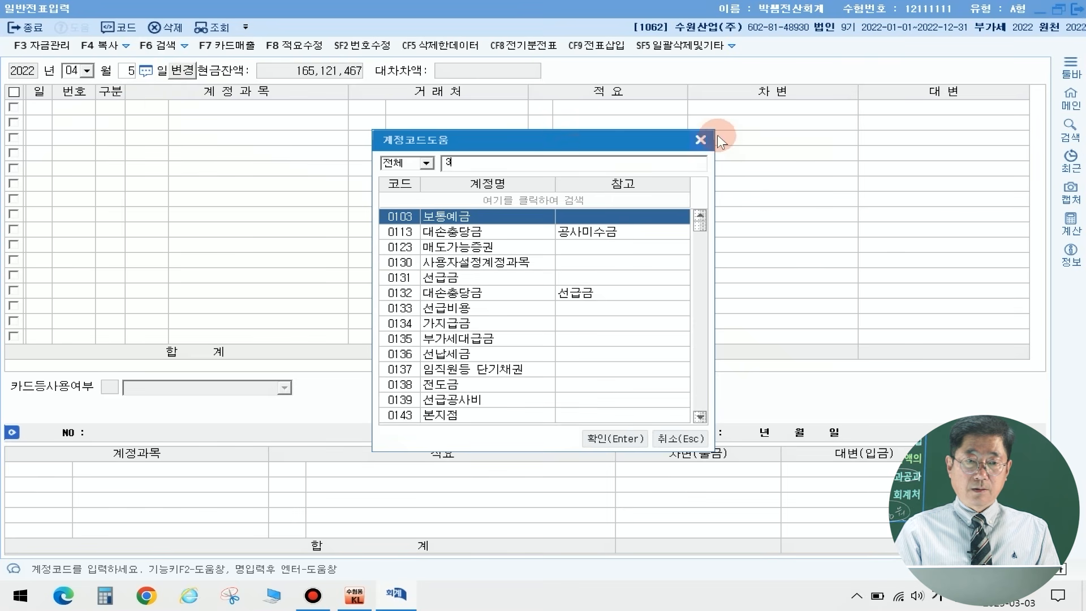
{"action": "left_click", "coordinate": [702, 140]}
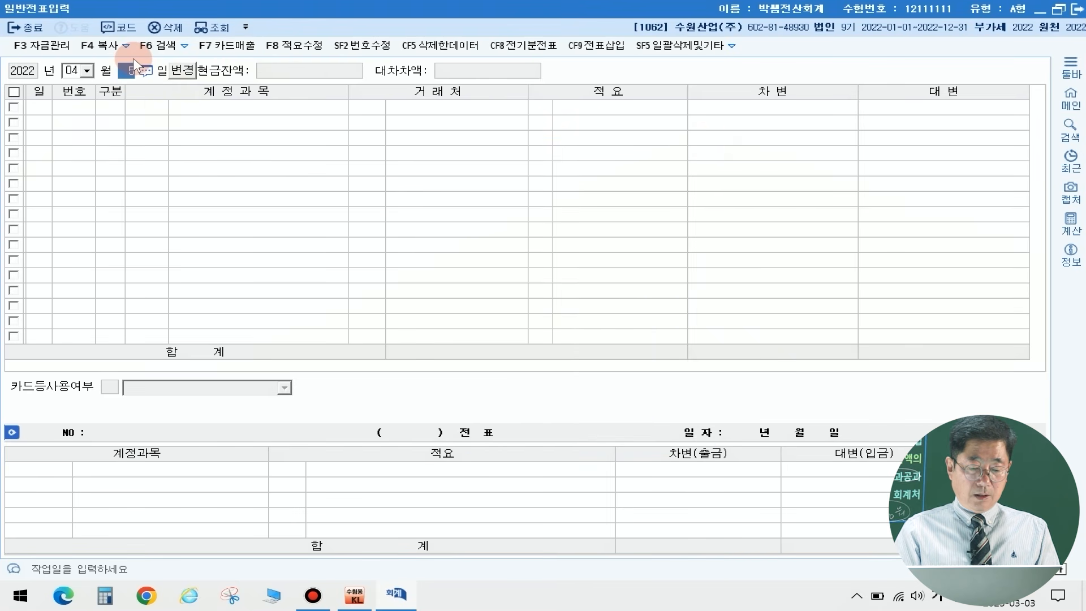
Step: Switch the voucher entry date to May 13, 2022
{"action": "left_click", "coordinate": [73, 71]}
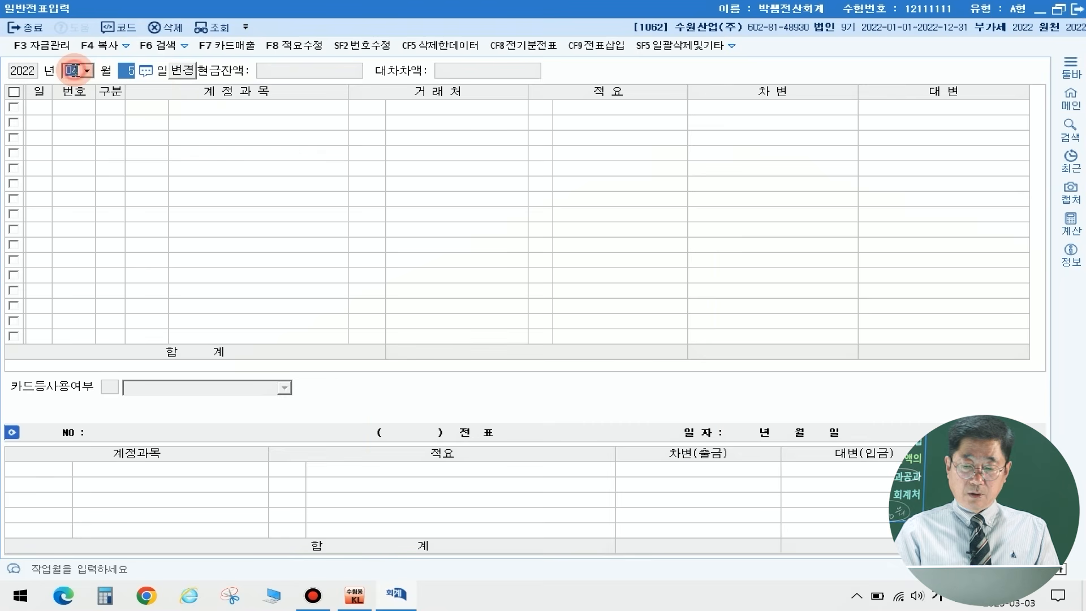
{"action": "type", "text": "05"}
{"action": "key", "text": "Return"}
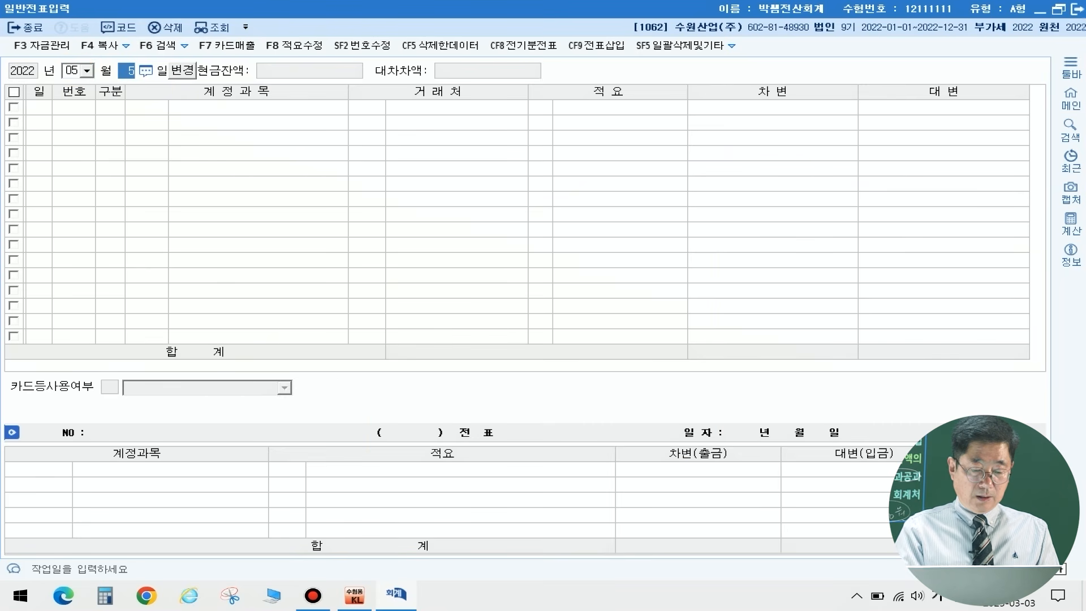
{"action": "type", "text": "13"}
{"action": "key", "text": "Return"}
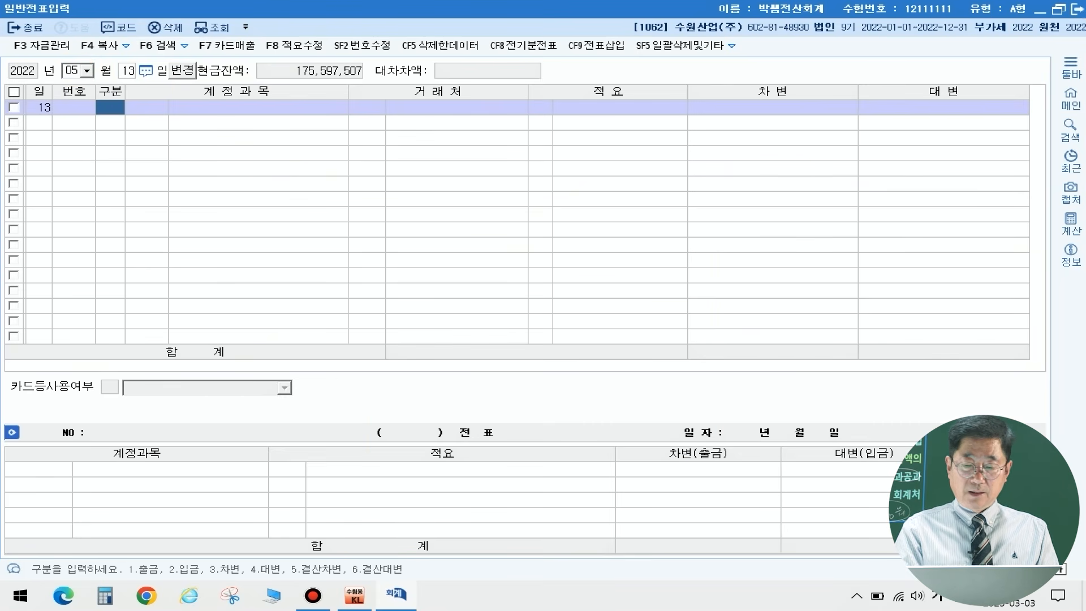
{"action": "type", "text": "3"}
Step: Enter a debit line on May 13 for account 0103 보통예금 with 49,500,000
{"action": "key", "text": "Return"}
{"action": "type", "text": "103"}
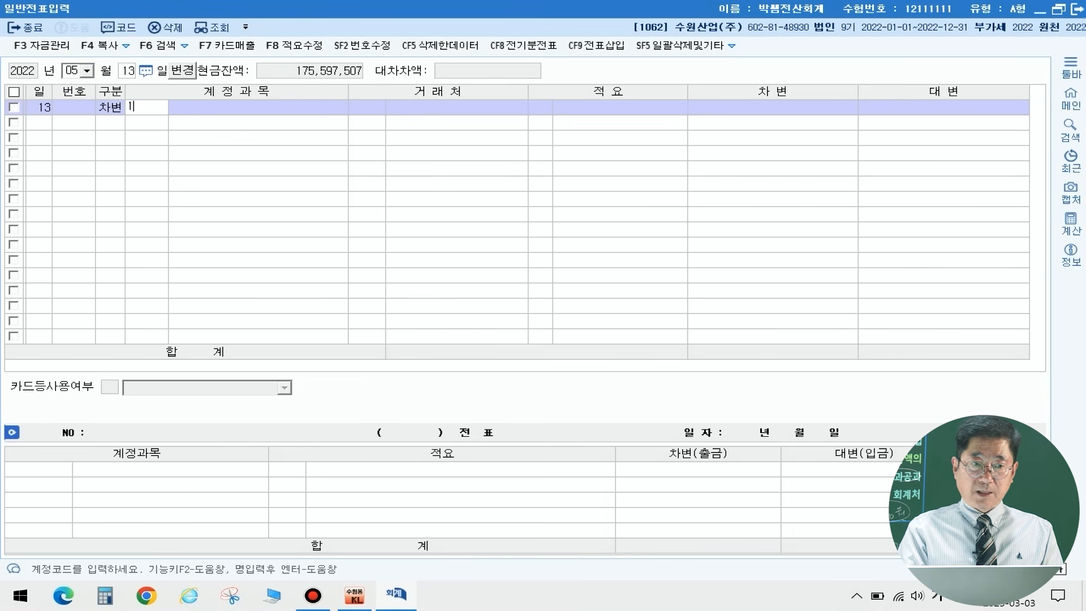
{"action": "key", "text": "Return"}
{"action": "key", "text": "Return"}
{"action": "key", "text": "Return"}
{"action": "key", "text": "Return"}
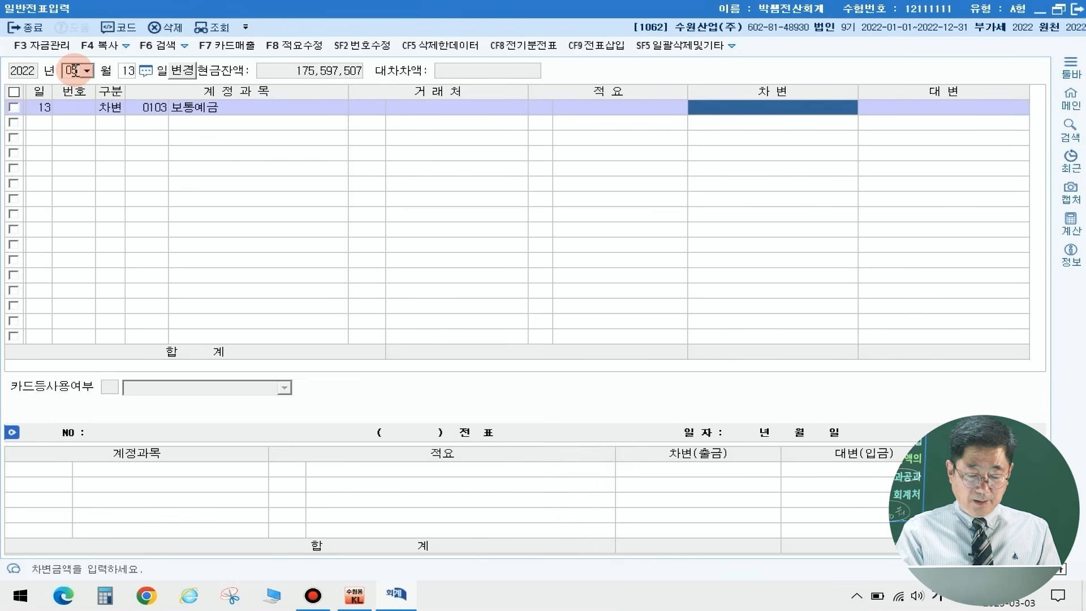
{"action": "type", "text": "49500000"}
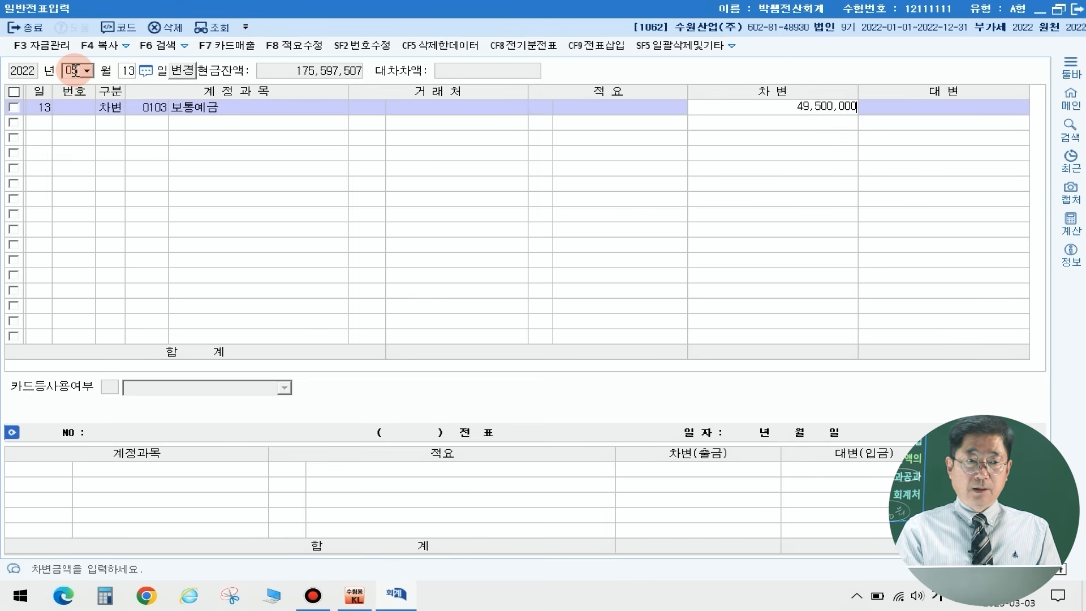
{"action": "key", "text": "Return"}
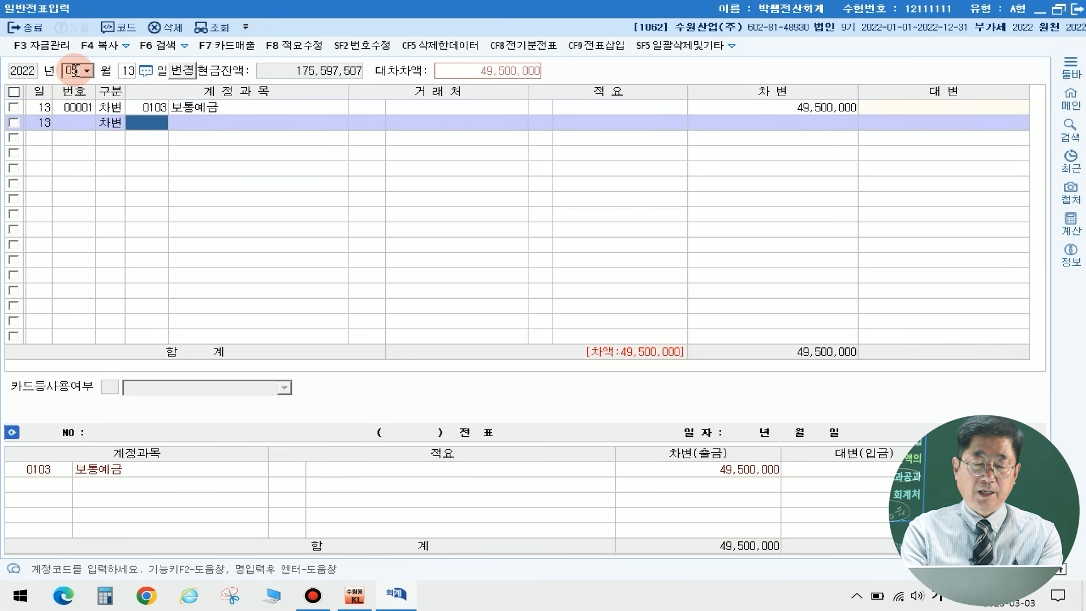
Step: Add a debit line to the May 13 voucher for account 0406 매출할인 (제품매출) with 500,000
{"action": "type", "text": "매출할"}
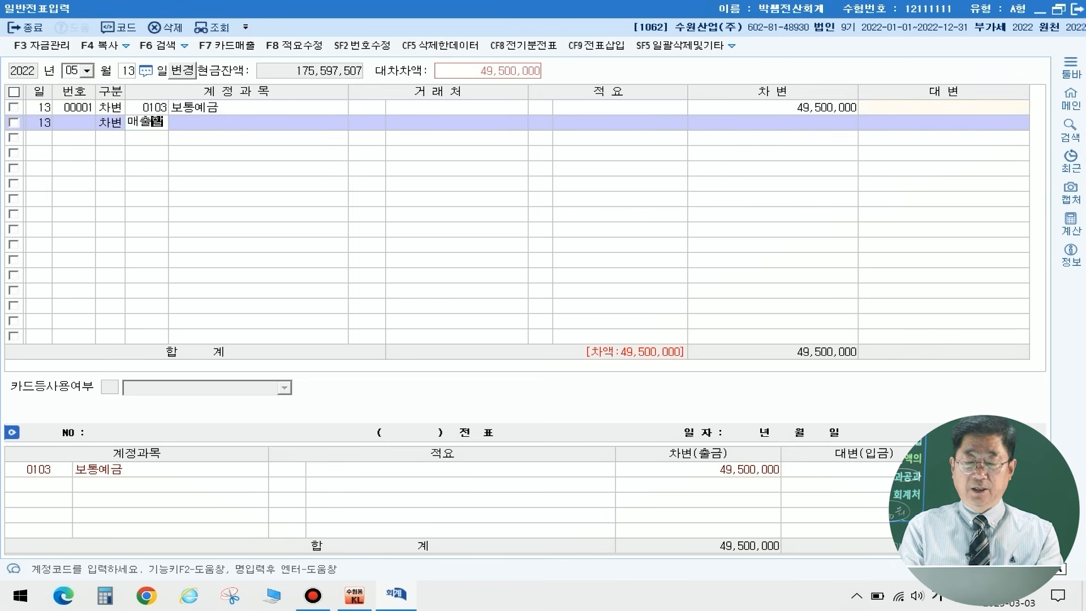
{"action": "key", "text": "Return"}
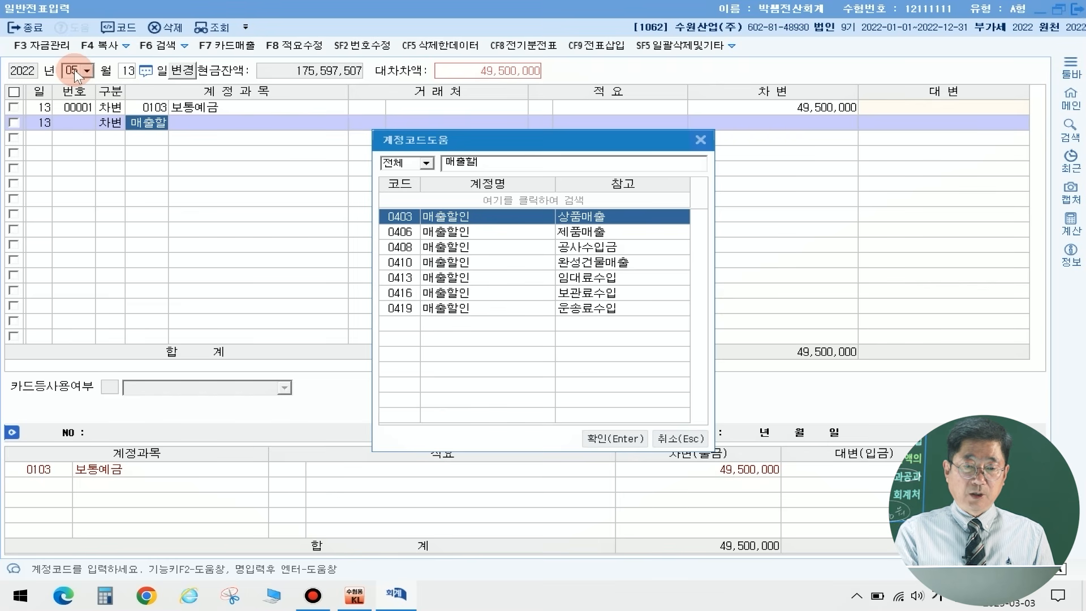
{"action": "key", "text": "Down"}
{"action": "key", "text": "Return"}
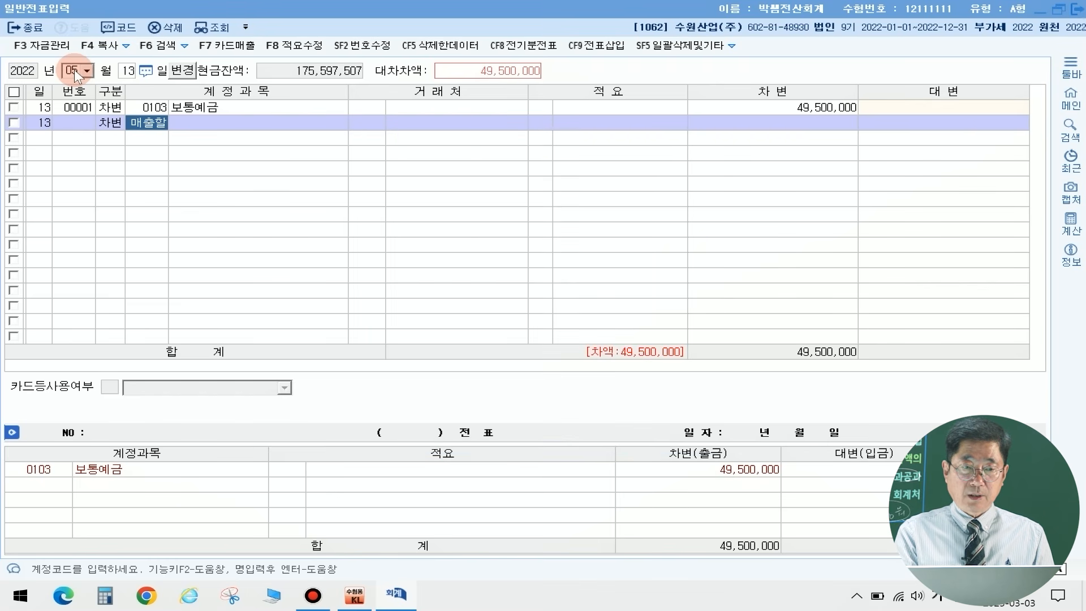
{"action": "key", "text": "Return"}
{"action": "key", "text": "Return"}
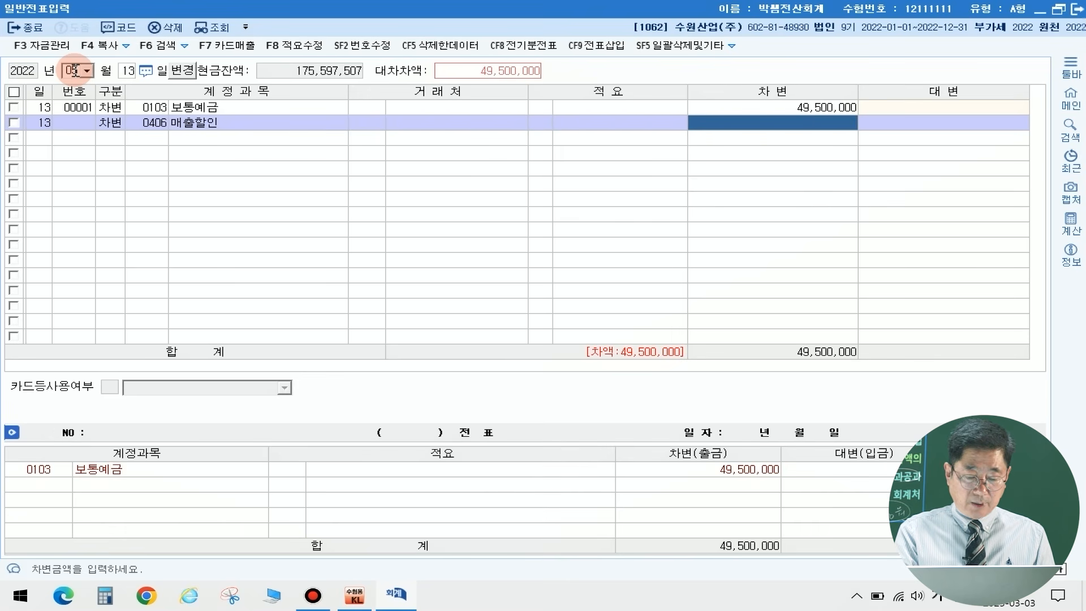
{"action": "type", "text": "500"}
{"action": "key", "text": "plus"}
Step: Add a credit line for account 0108 외상매출금 with customer (주)진아 and the balancing amount of 50,000,000
{"action": "key", "text": "Return"}
{"action": "type", "text": "4"}
{"action": "key", "text": "Return"}
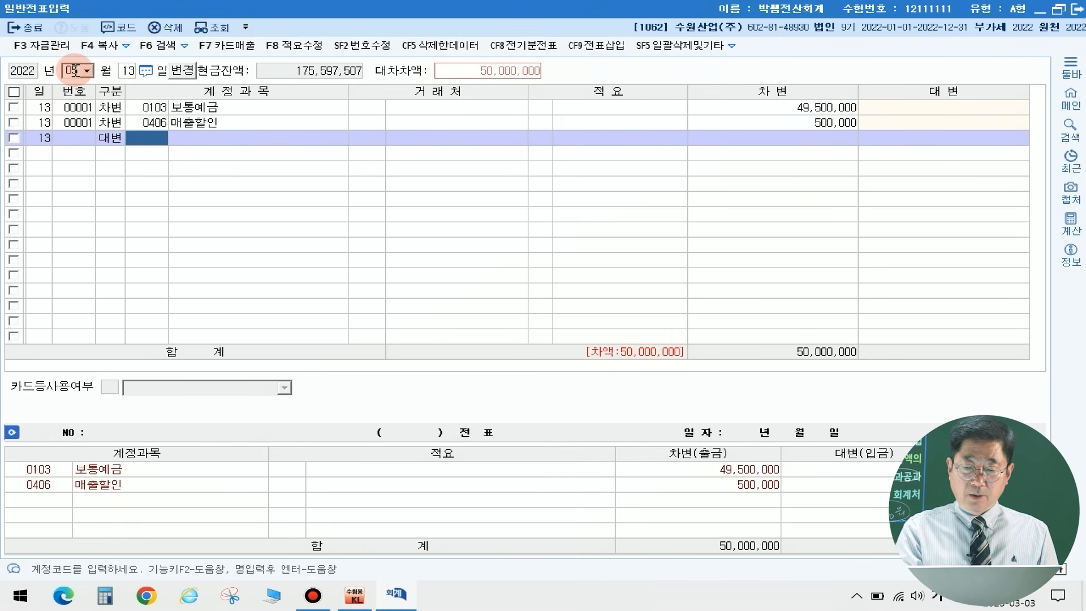
{"action": "type", "text": "108"}
{"action": "key", "text": "Return"}
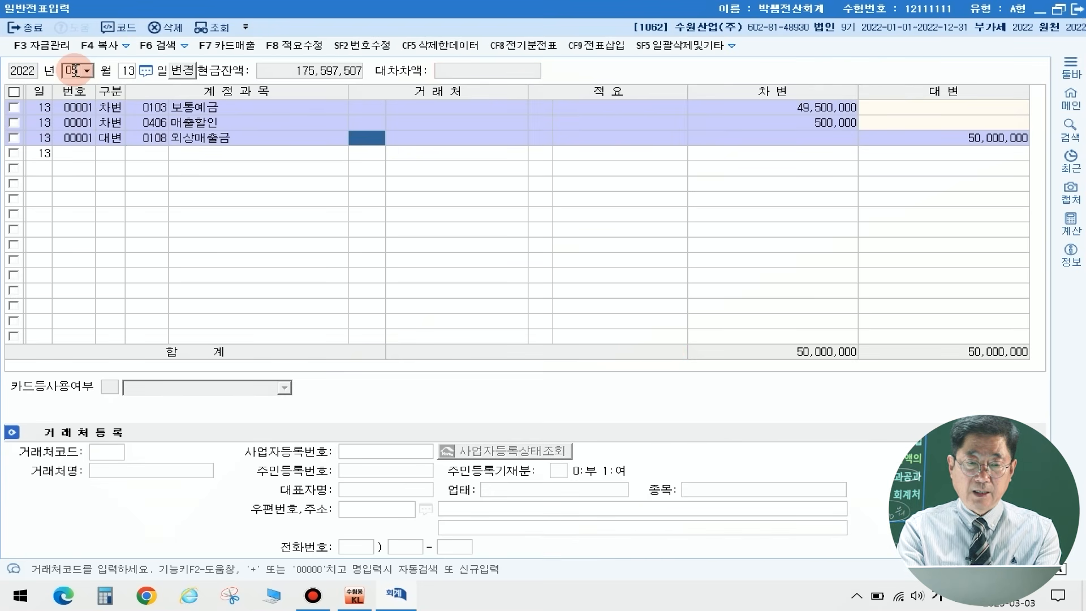
{"action": "type", "text": "진애"}
{"action": "key", "text": "Return"}
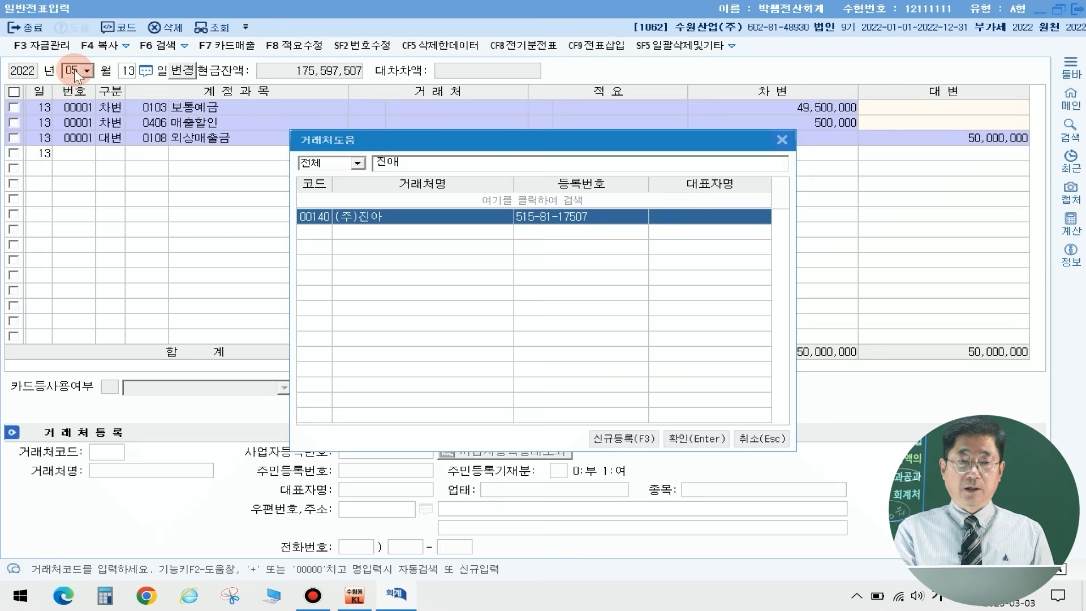
{"action": "key", "text": "Return"}
{"action": "key", "text": "Return"}
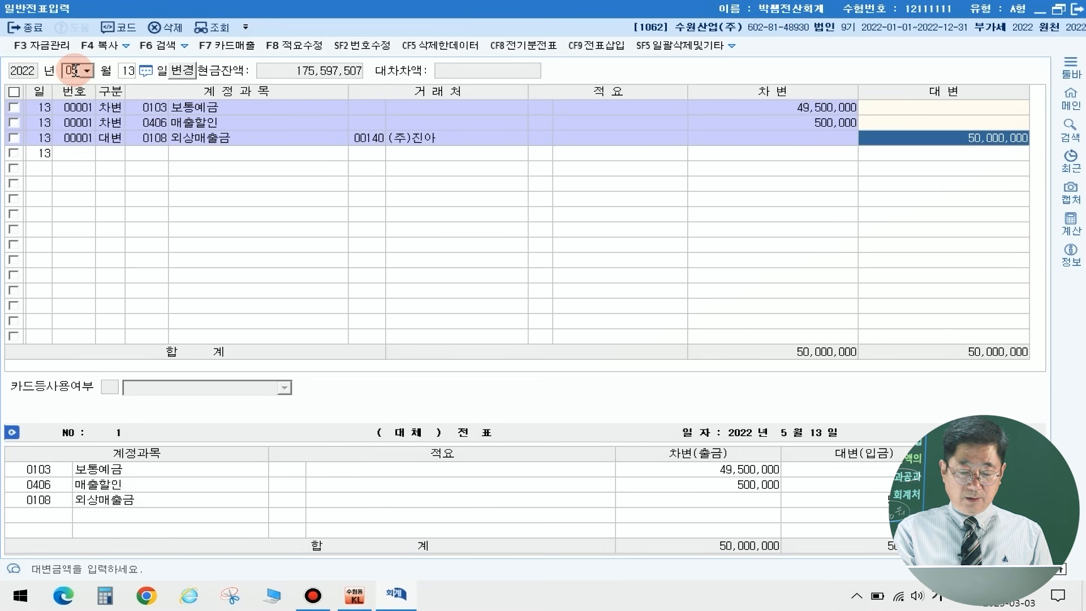
{"action": "key", "text": "Return"}
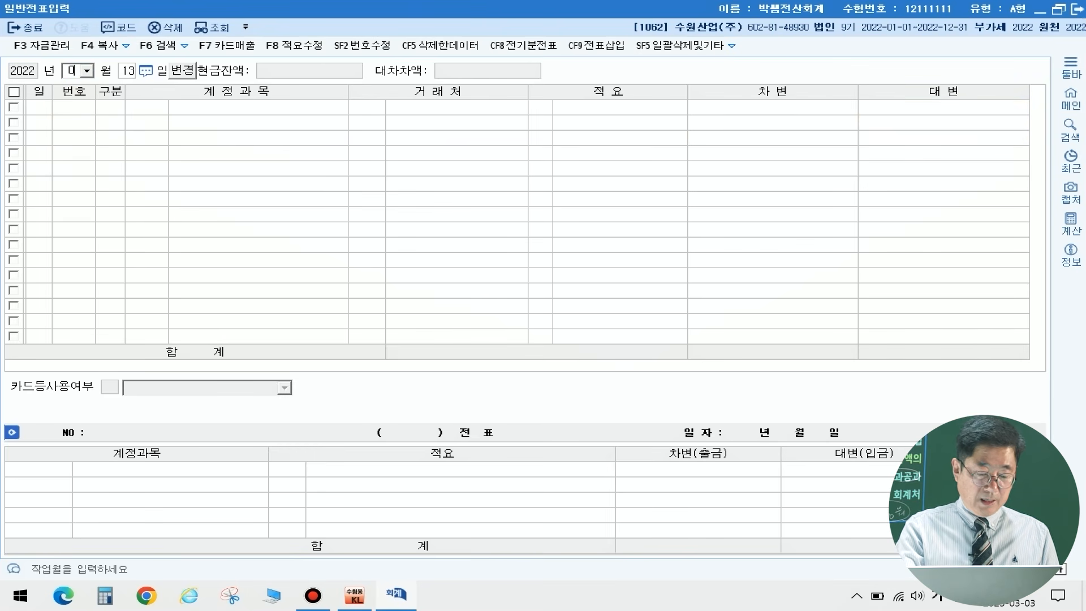
Step: Switch the voucher entry date to August 25, 2022
{"action": "key", "text": "Return"}
{"action": "type", "text": "25"}
{"action": "key", "text": "Return"}
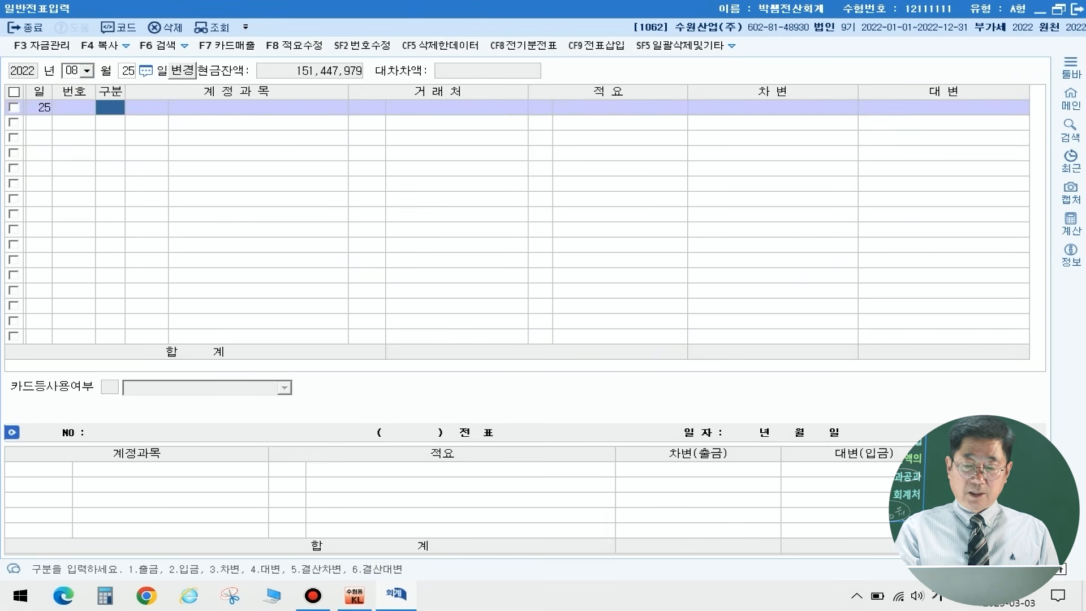
Step: Enter a debit line on August 25 for account 0261 미지급세금 with 5,000,000
{"action": "type", "text": "3"}
{"action": "key", "text": "Return"}
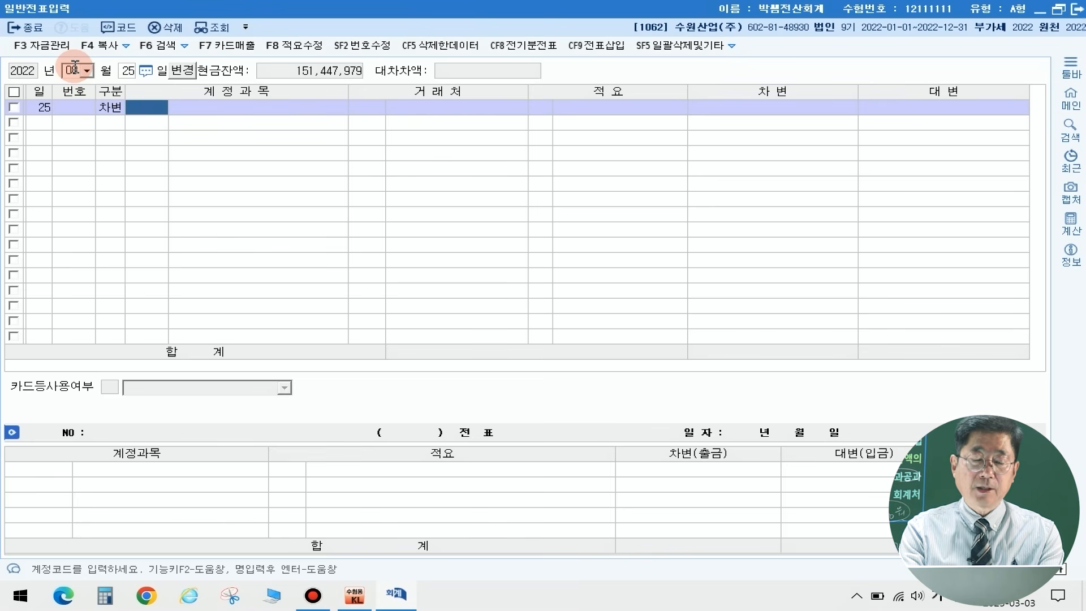
{"action": "type", "text": "미지급"}
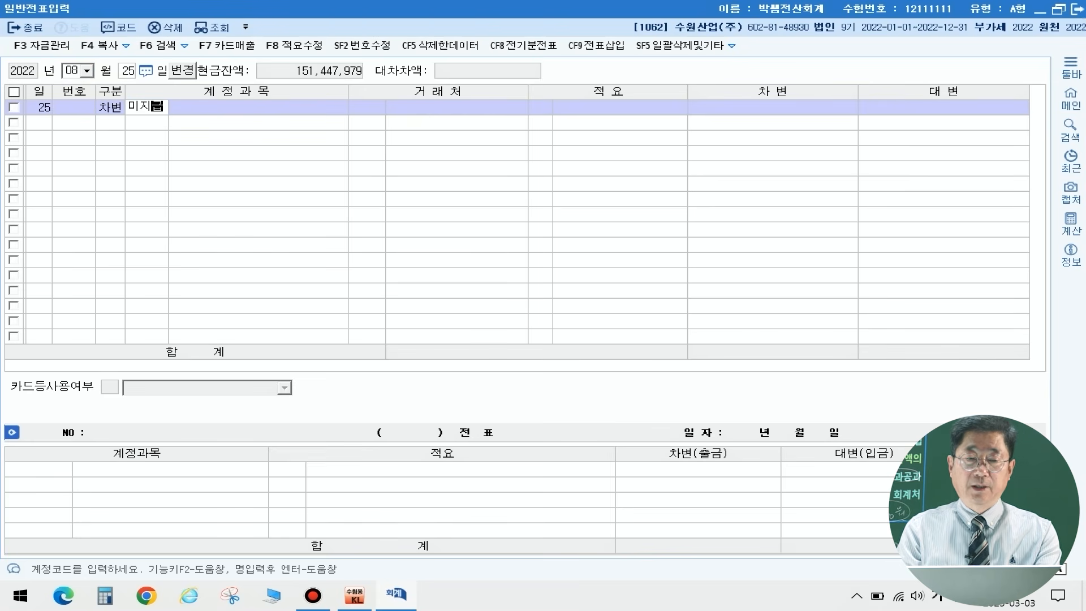
{"action": "key", "text": "Return"}
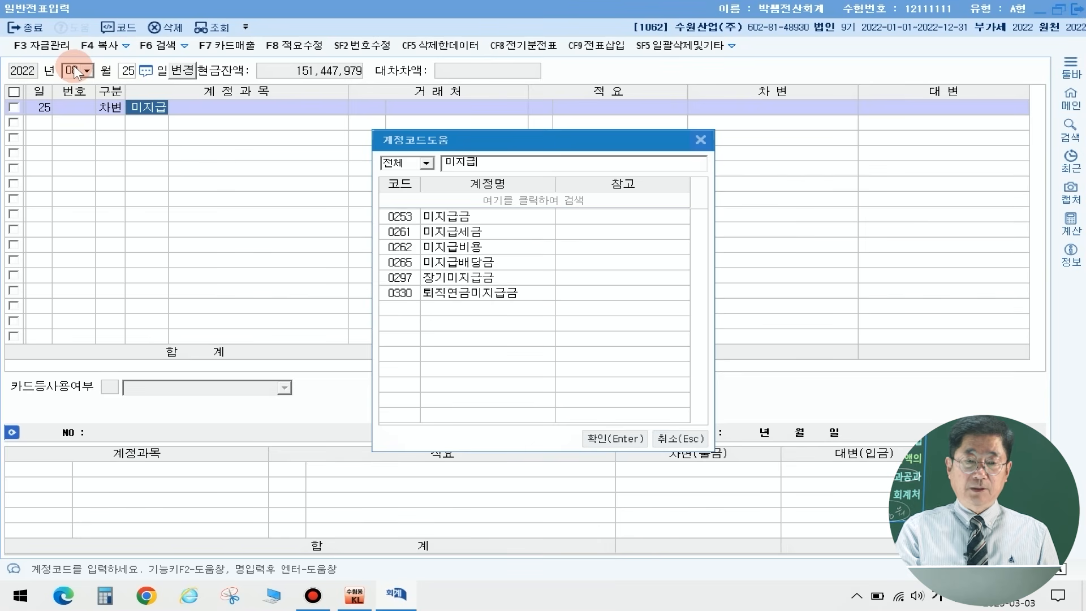
{"action": "key", "text": "Down"}
{"action": "key", "text": "Return"}
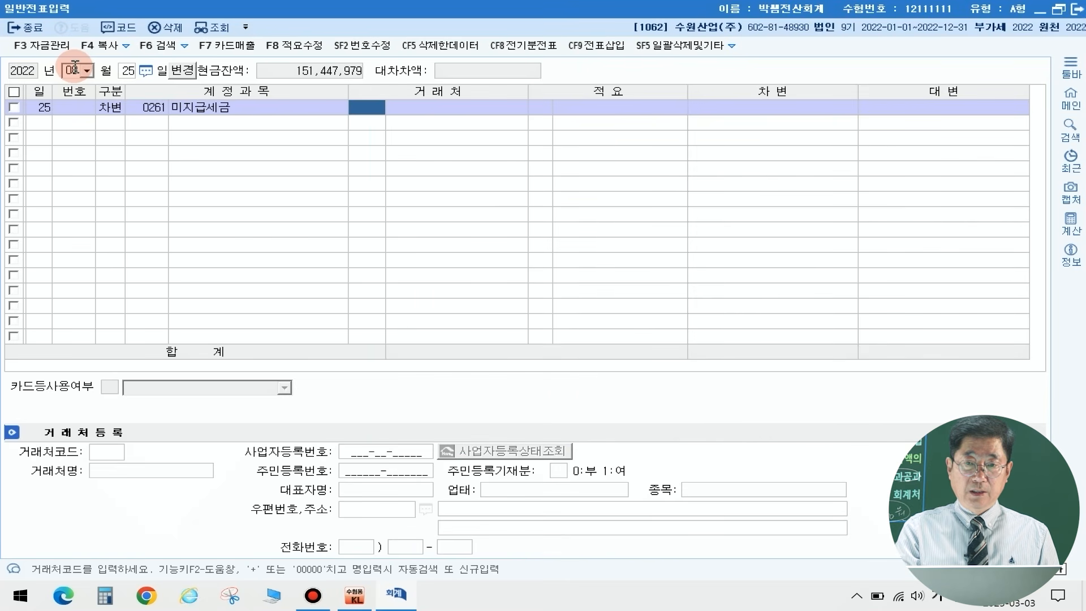
{"action": "key", "text": "Return"}
{"action": "key", "text": "Return"}
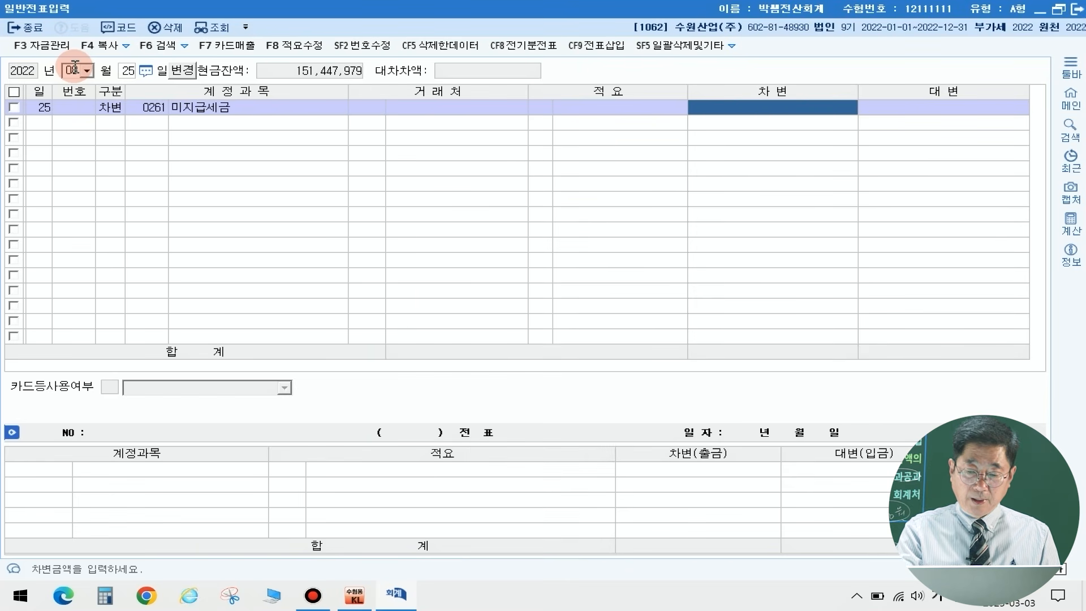
{"action": "type", "text": "5++"}
{"action": "key", "text": "Return"}
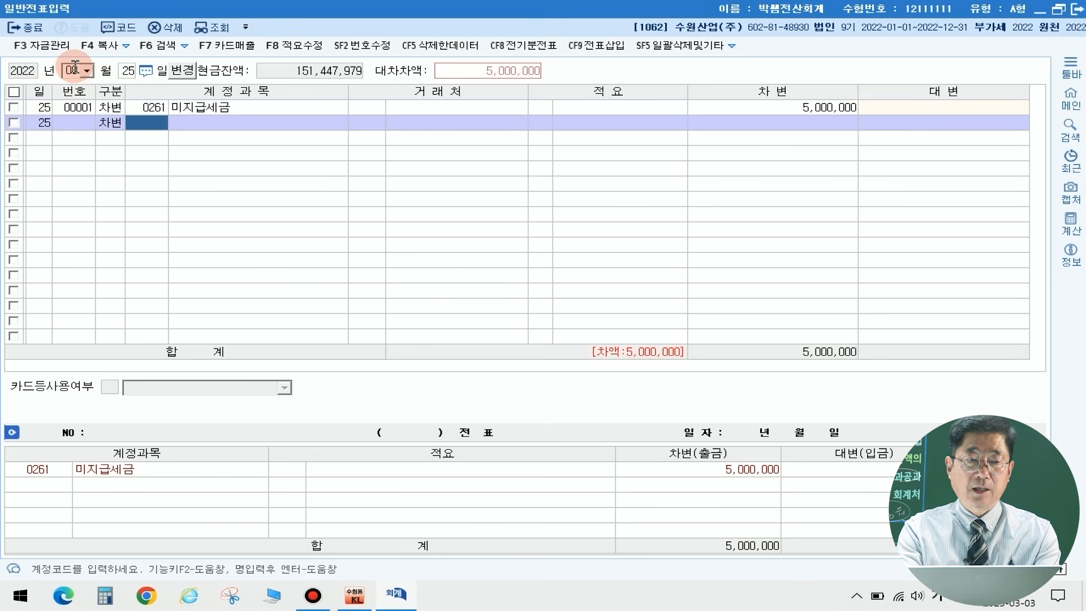
Step: Add a debit line to the August 25 voucher for account 0817 세금과공과 (판매관리비) with 200,000
{"action": "type", "text": "세금과"}
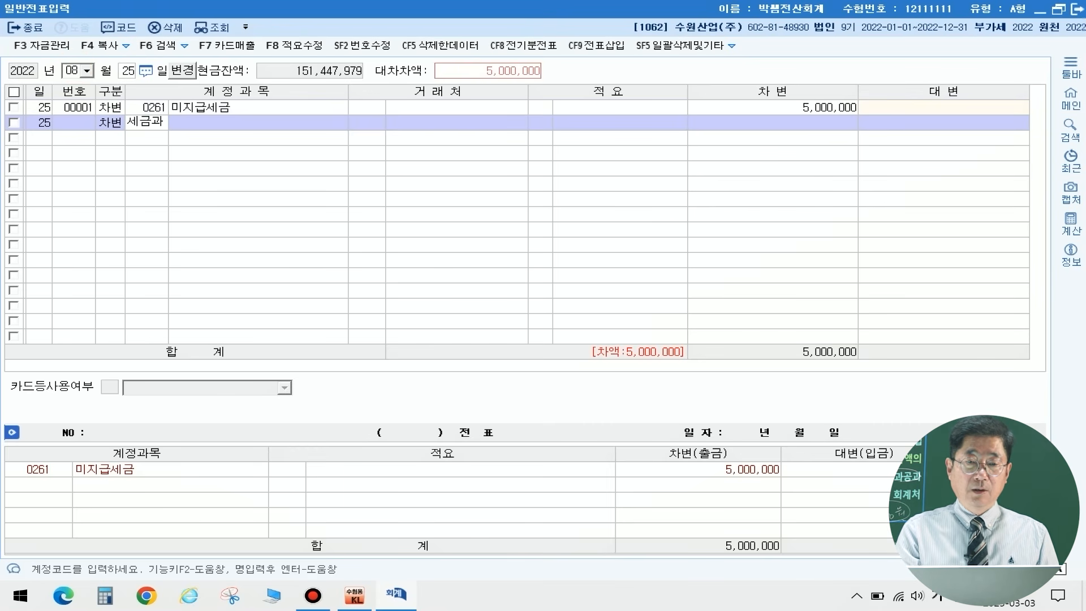
{"action": "key", "text": "Return"}
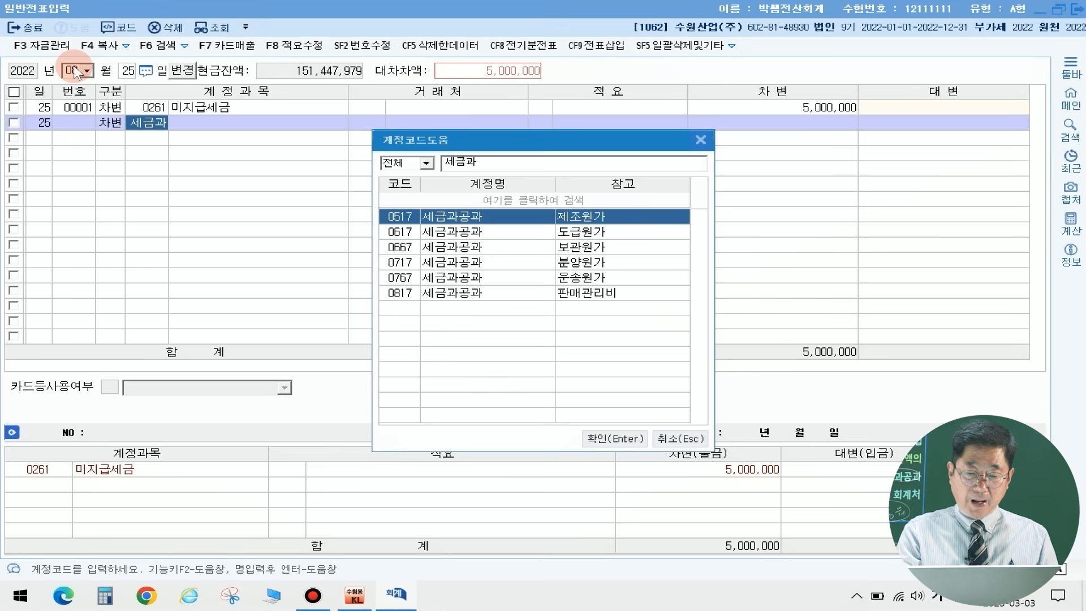
{"action": "key", "text": "Down"}
{"action": "key", "text": "Down"}
{"action": "key", "text": "Down"}
{"action": "key", "text": "Down"}
{"action": "key", "text": "Down"}
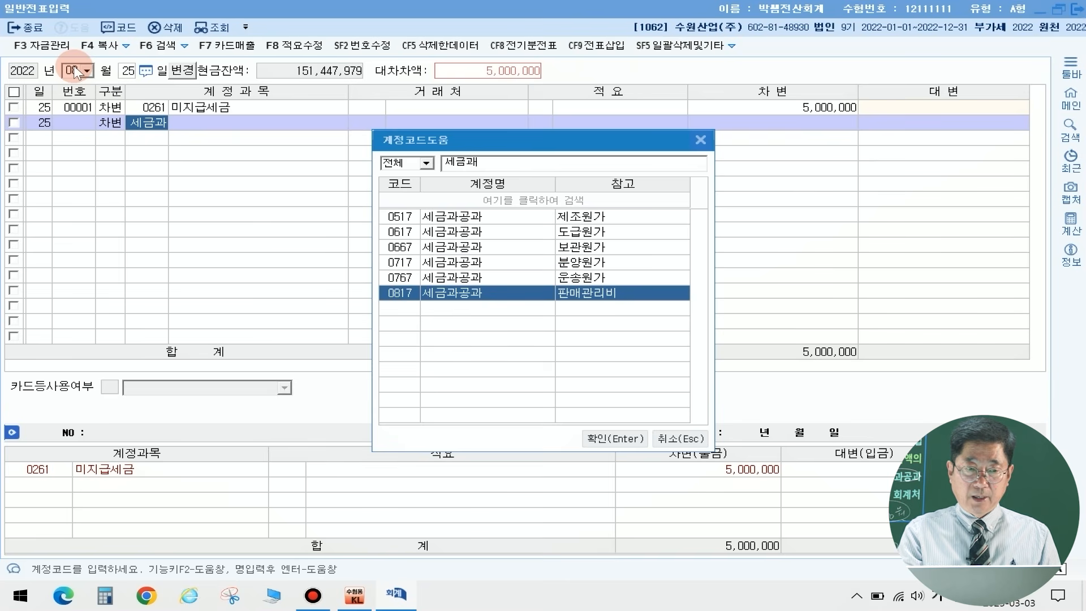
{"action": "key", "text": "Return"}
{"action": "key", "text": "Return"}
{"action": "key", "text": "Return"}
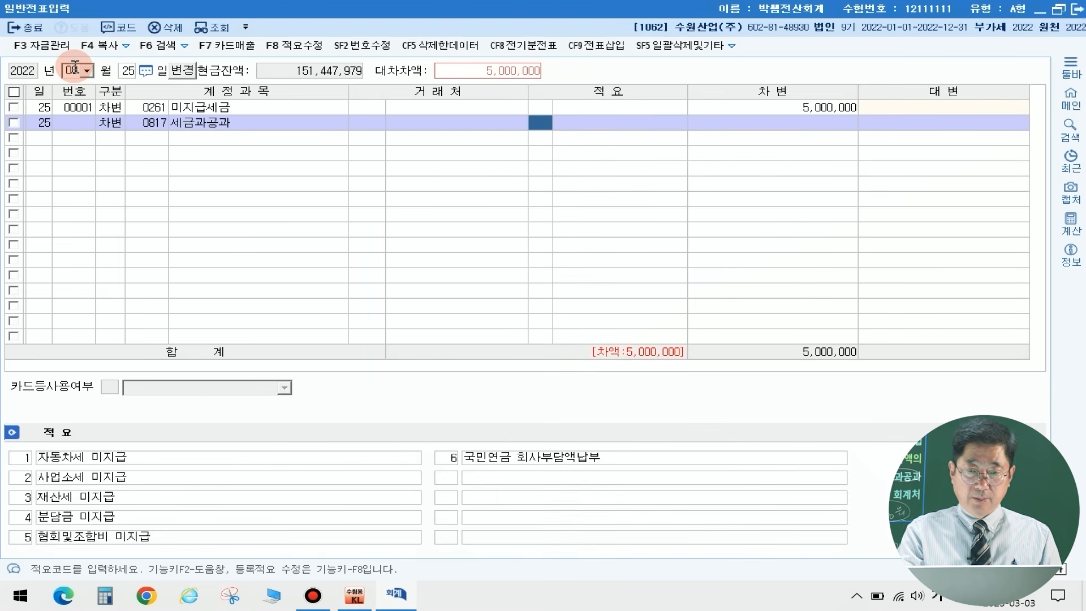
{"action": "type", "text": "200+"}
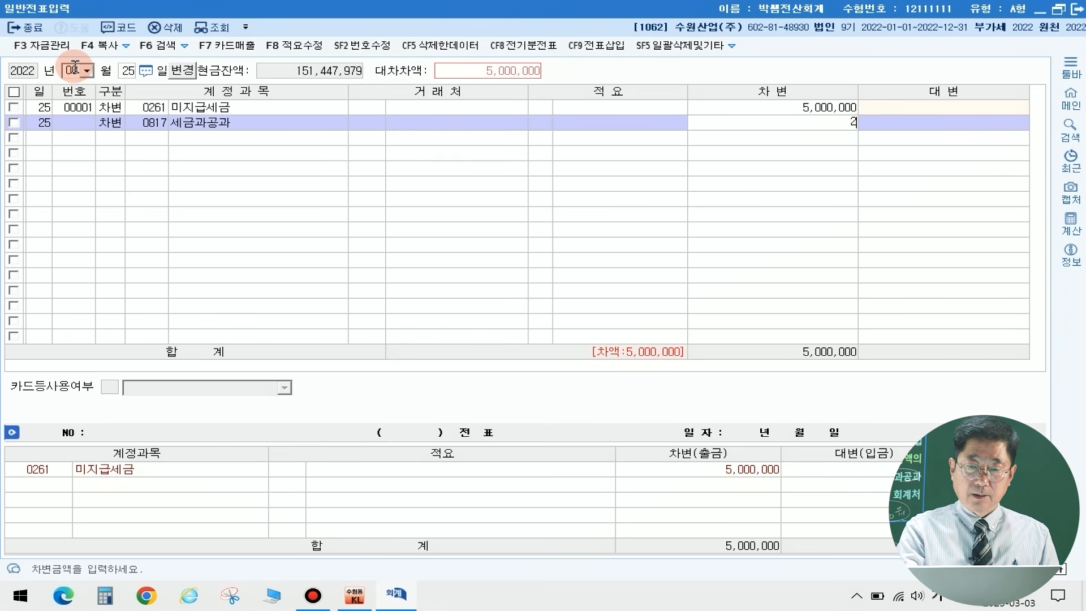
{"action": "key", "text": "Return"}
Step: Add a debit line to the August 25 voucher for account 0831 수수료비용 (판매관리비) with 104,000
{"action": "type", "text": "3"}
{"action": "key", "text": "Return"}
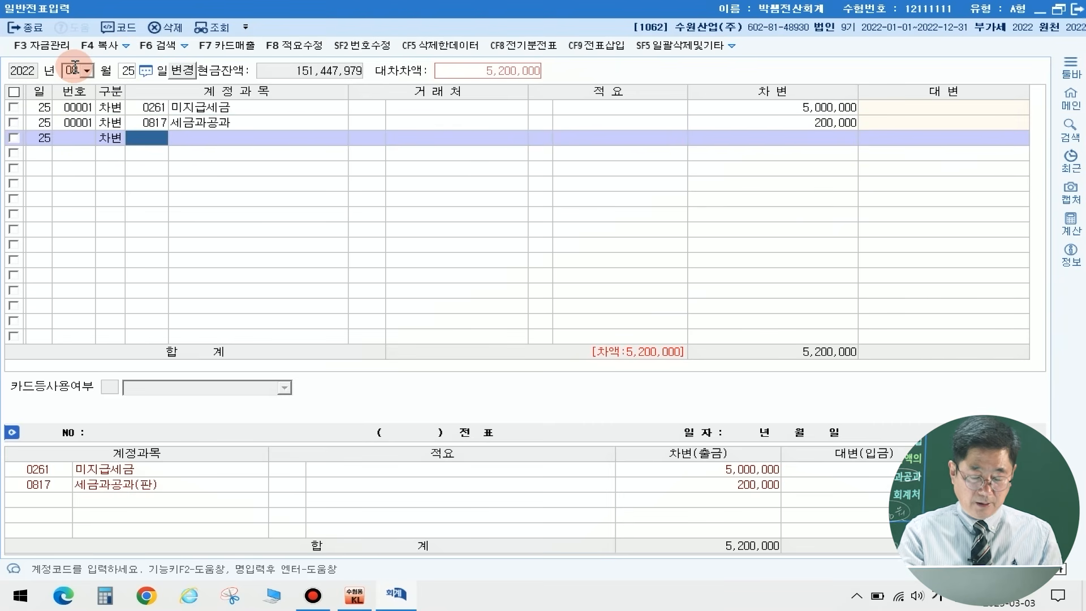
{"action": "type", "text": "수수료"}
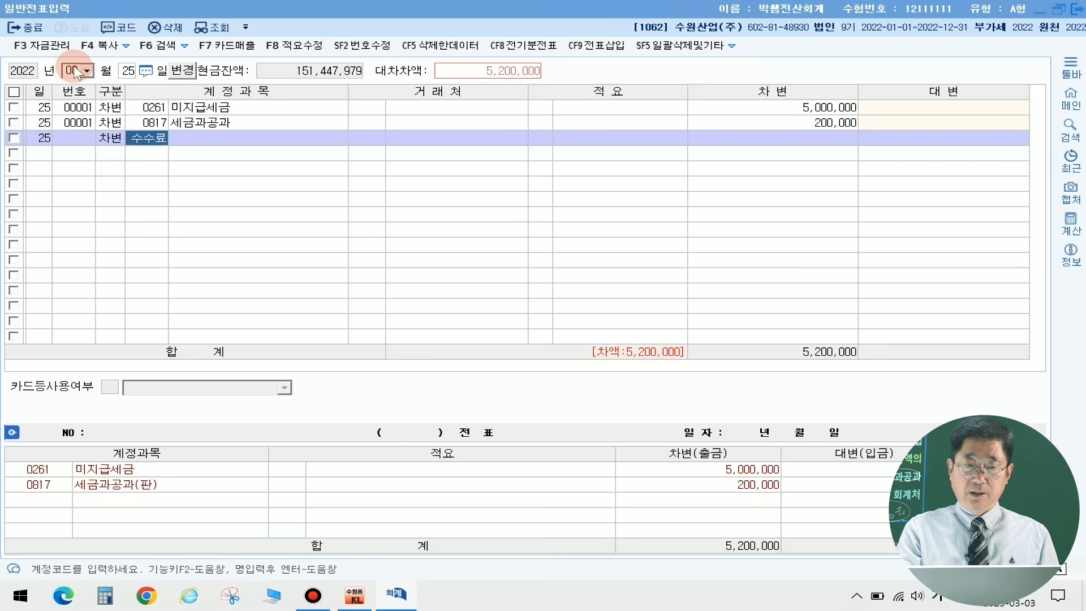
{"action": "key", "text": "Return"}
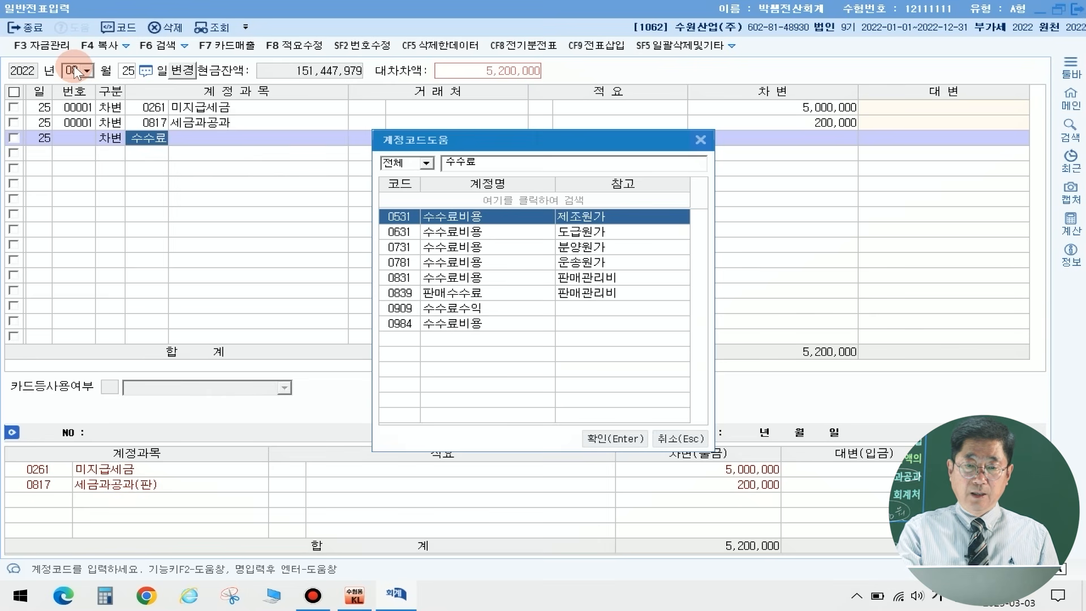
{"action": "key", "text": "Down"}
{"action": "key", "text": "Down"}
{"action": "key", "text": "Down"}
{"action": "key", "text": "Down"}
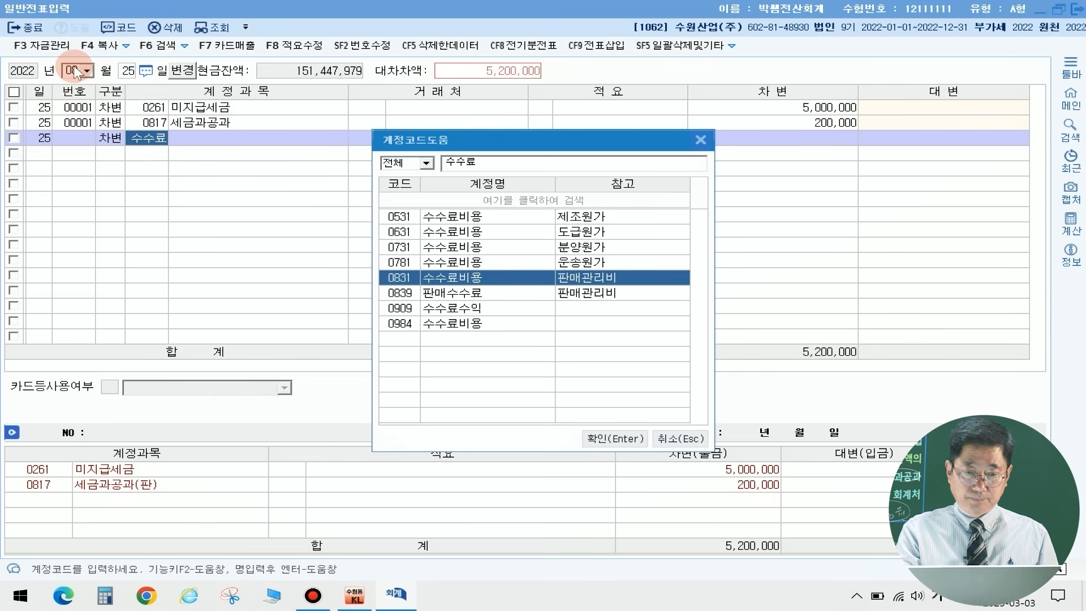
{"action": "key", "text": "Return"}
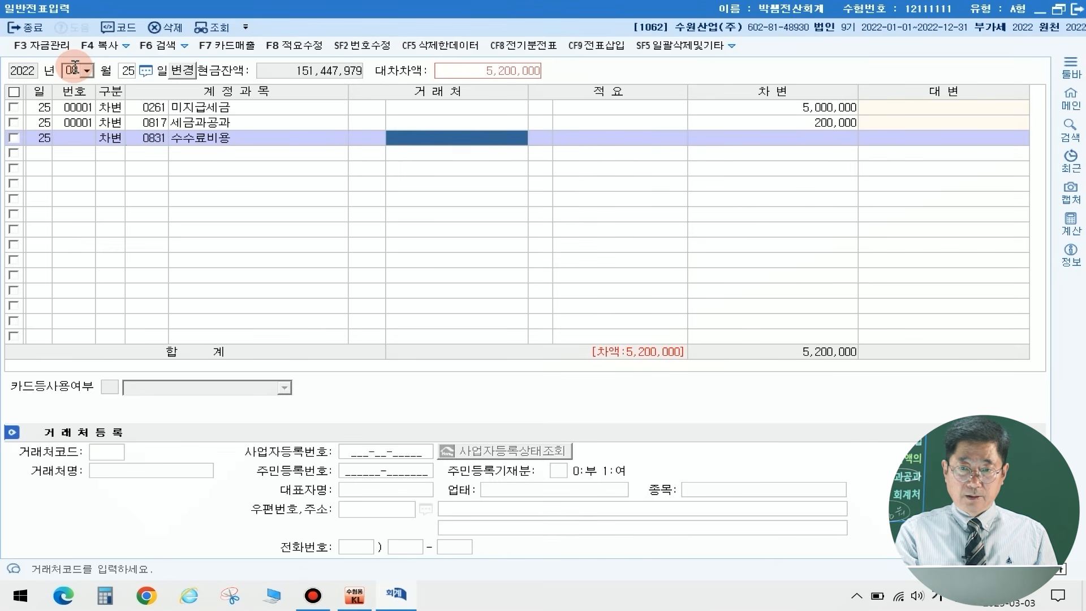
{"action": "key", "text": "Return"}
{"action": "key", "text": "Return"}
{"action": "type", "text": "104+"}
Step: Add a credit line for account 0253 미지급금 with vendor 국민카드 and the balancing amount of 5,304,000
{"action": "key", "text": "Return"}
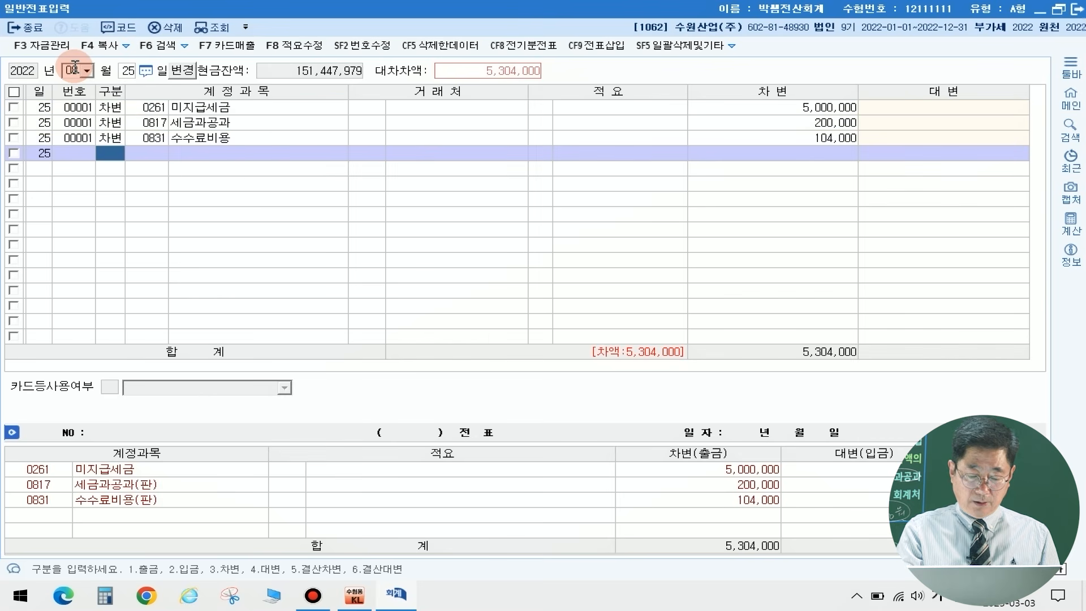
{"action": "key", "text": "Return"}
{"action": "type", "text": "미지급"}
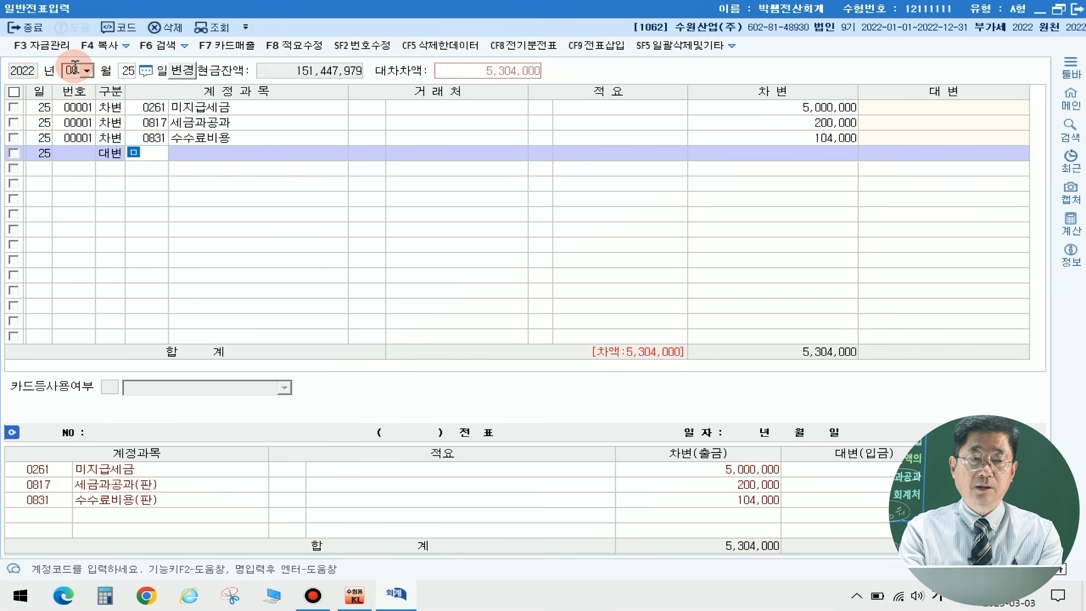
{"action": "key", "text": "Return"}
{"action": "key", "text": "Return"}
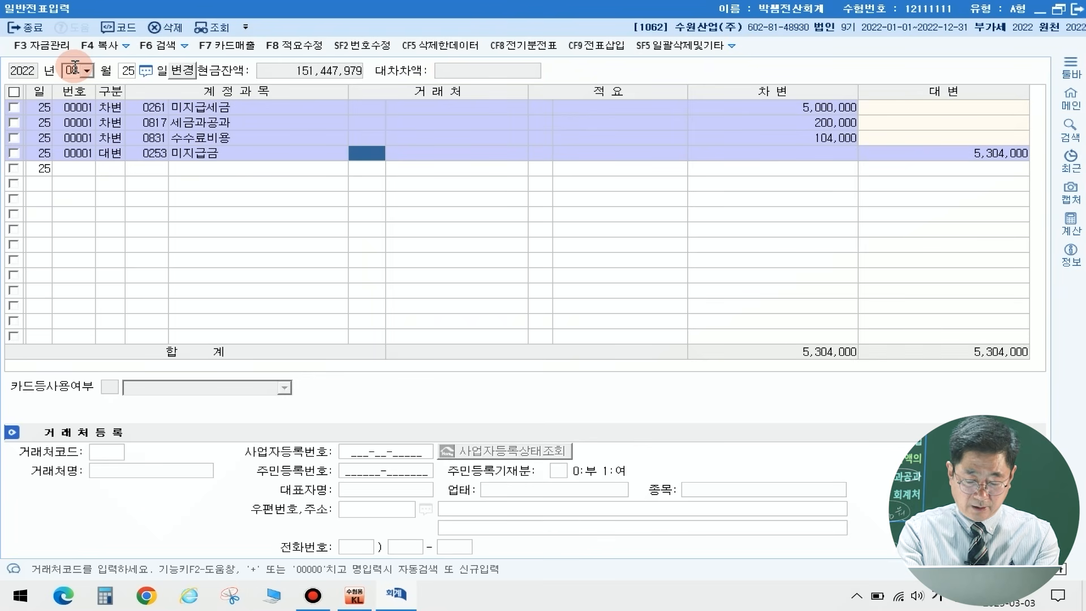
{"action": "type", "text": "국민"}
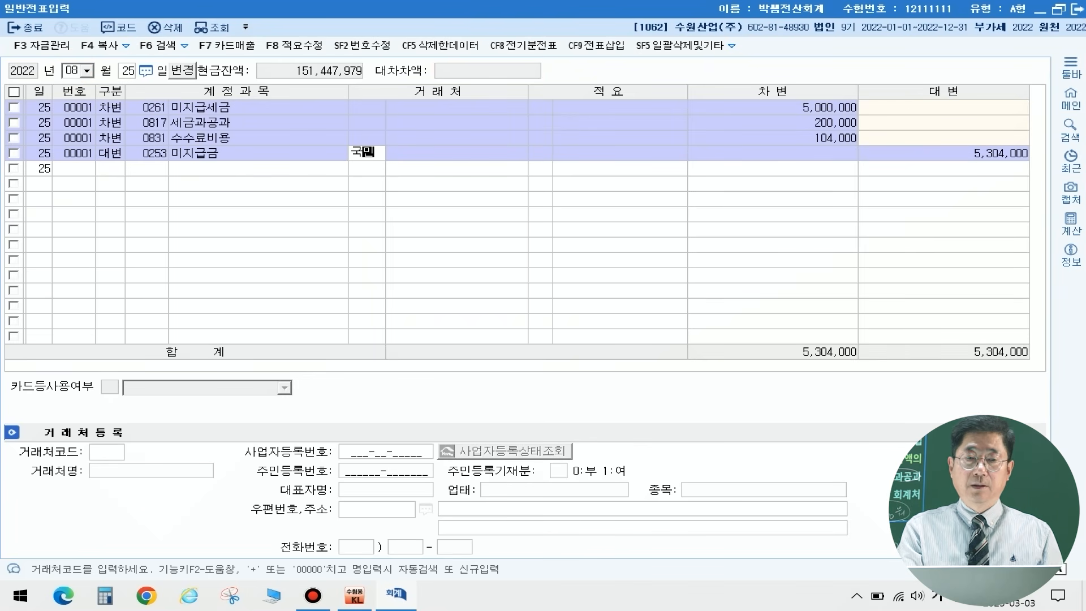
{"action": "key", "text": "Return"}
{"action": "key", "text": "Down"}
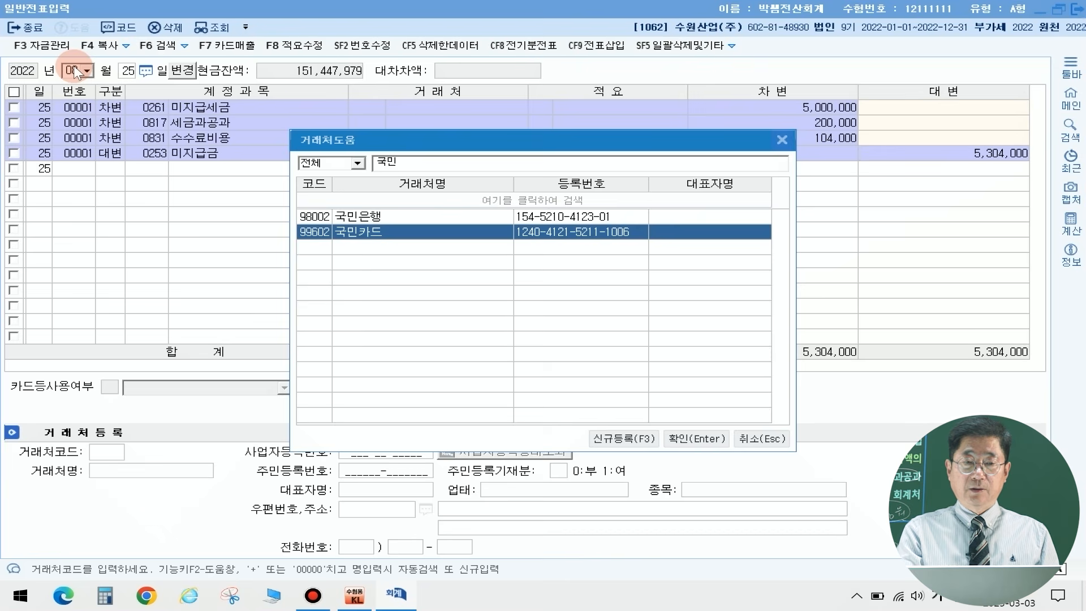
{"action": "key", "text": "Return"}
{"action": "key", "text": "Return"}
{"action": "key", "text": "Return"}
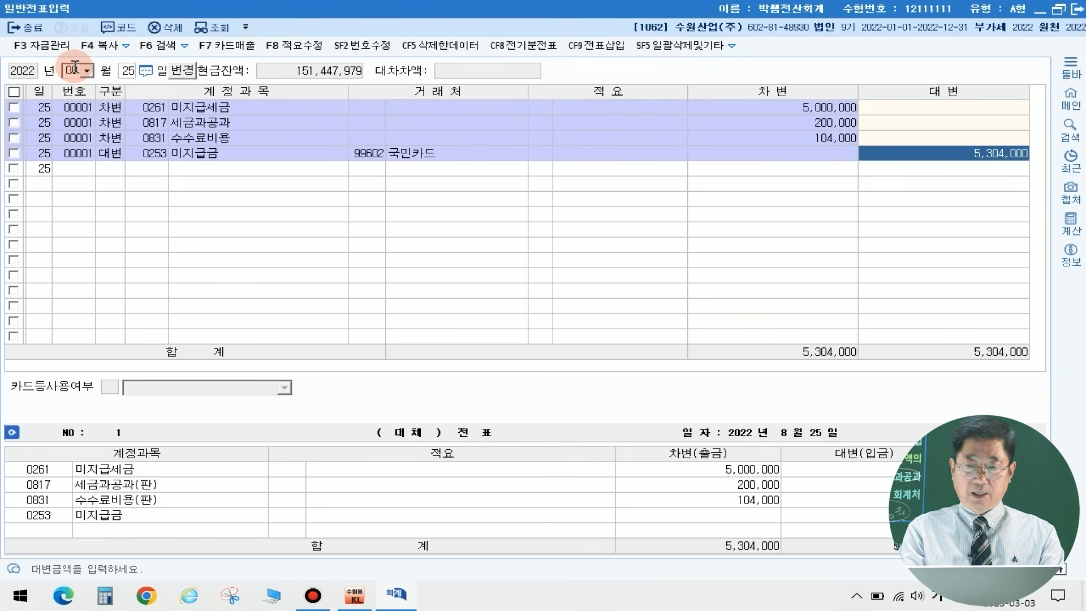
{"action": "key", "text": "Return"}
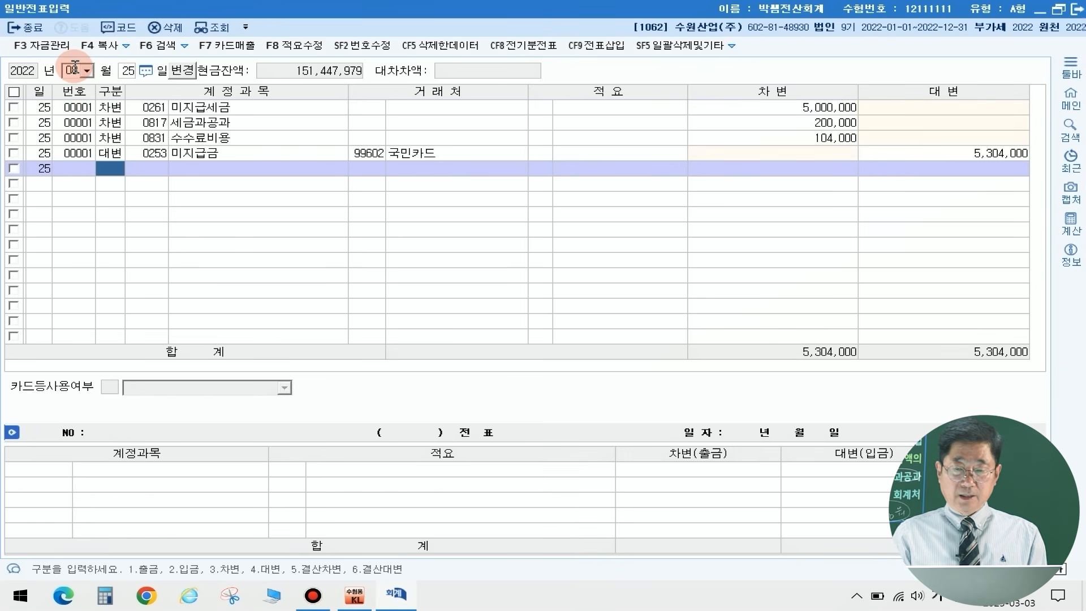
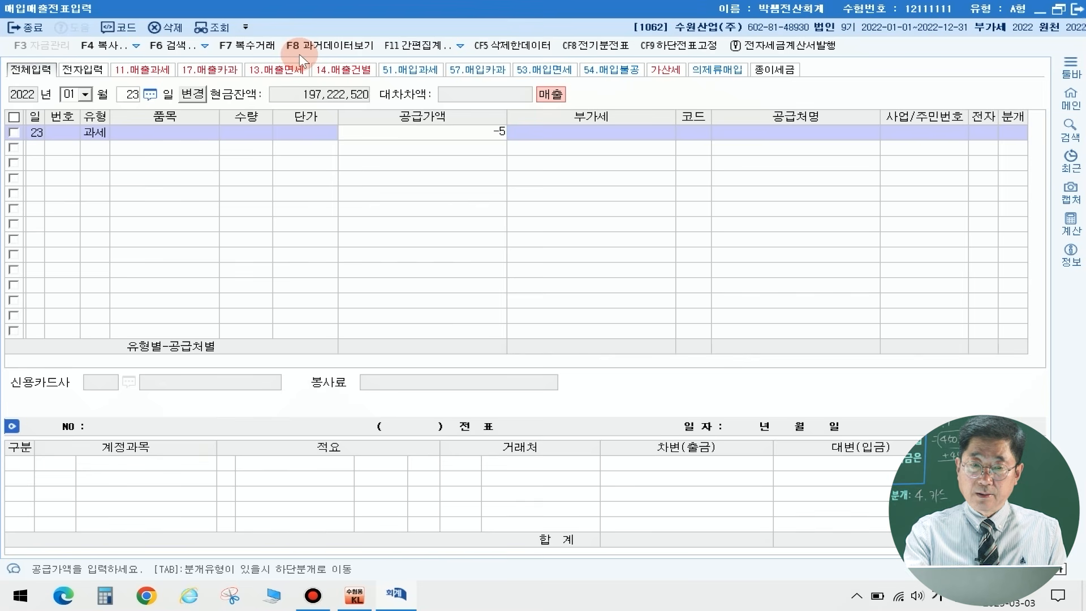
Step: Enter a supply value of -5,000,000 and the trading partner (주)유진물산 in the January 23 taxable sales row
{"action": "type", "text": "000000"}
{"action": "key", "text": "Return"}
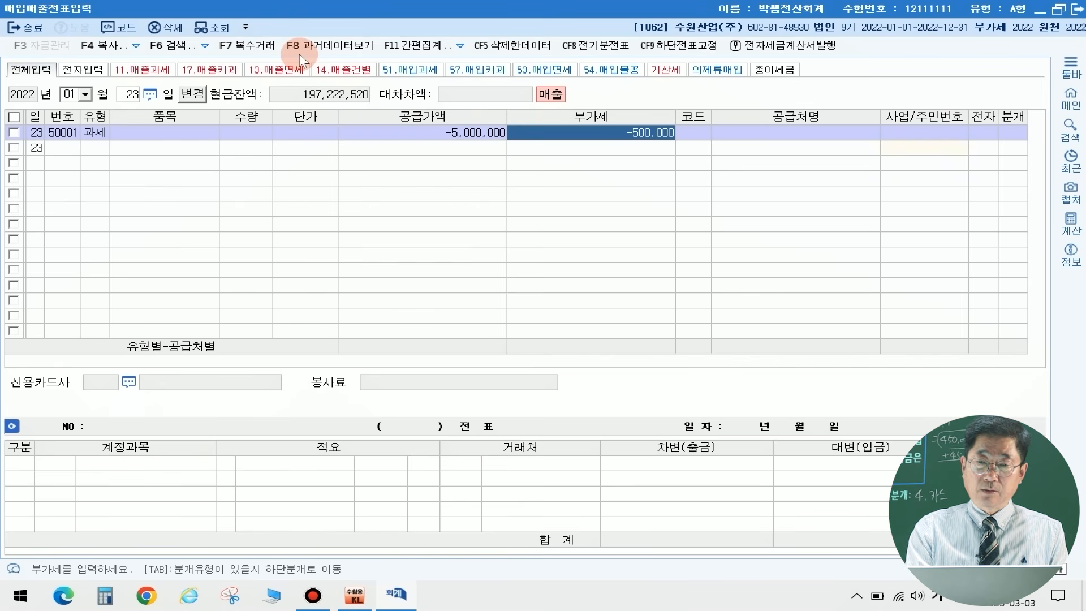
{"action": "key", "text": "Return"}
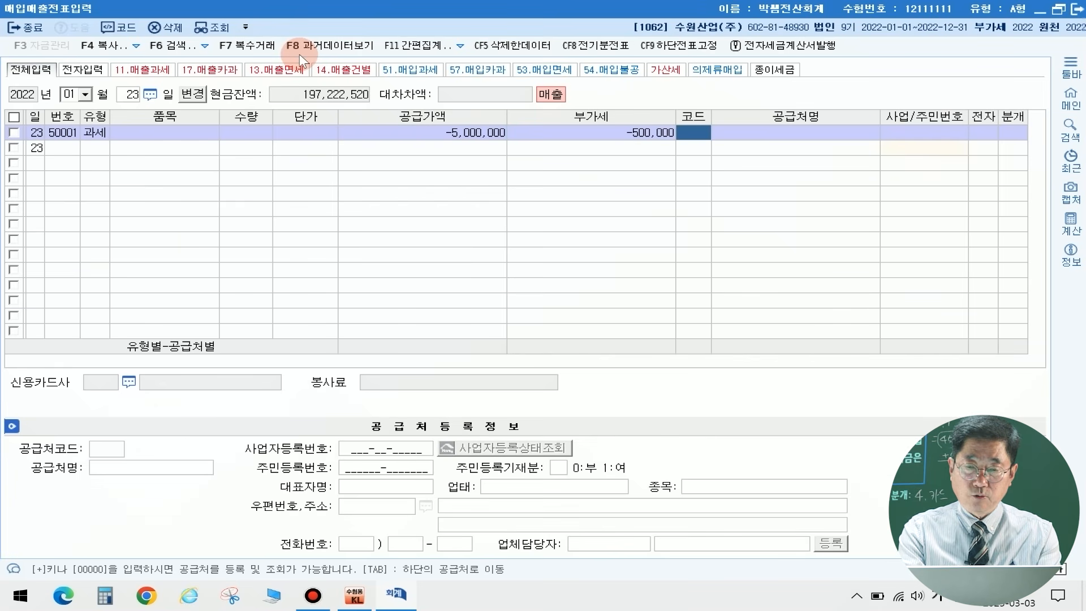
{"action": "type", "text": "유진"}
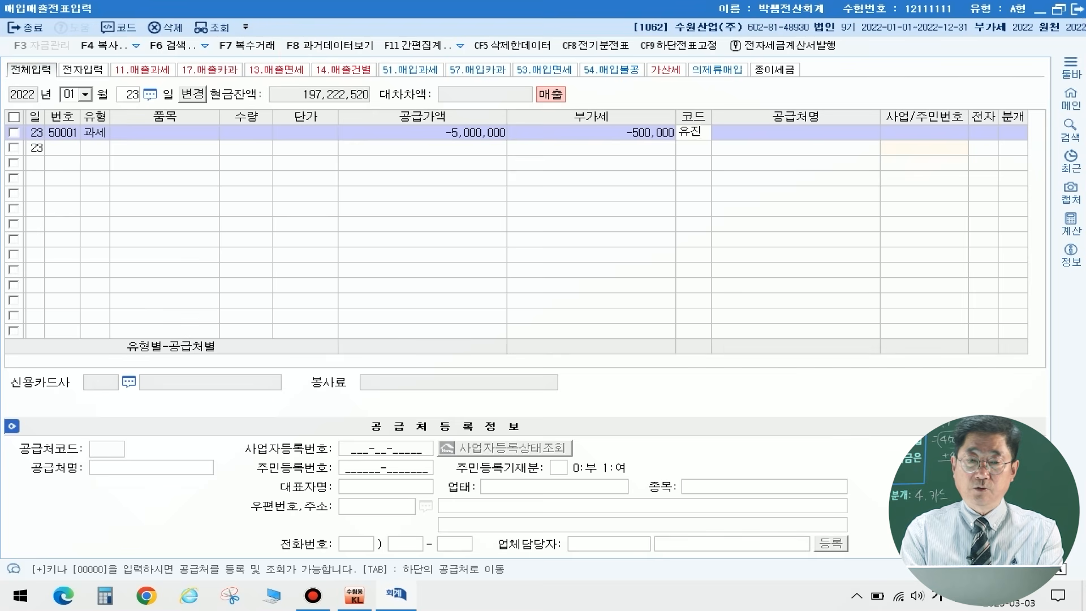
{"action": "key", "text": "Return"}
{"action": "key", "text": "Return"}
Step: Mark the January 23 sale as an electronic invoice (여), set its journal type to 혼합 and accept the generated credit lines
{"action": "key", "text": "Return"}
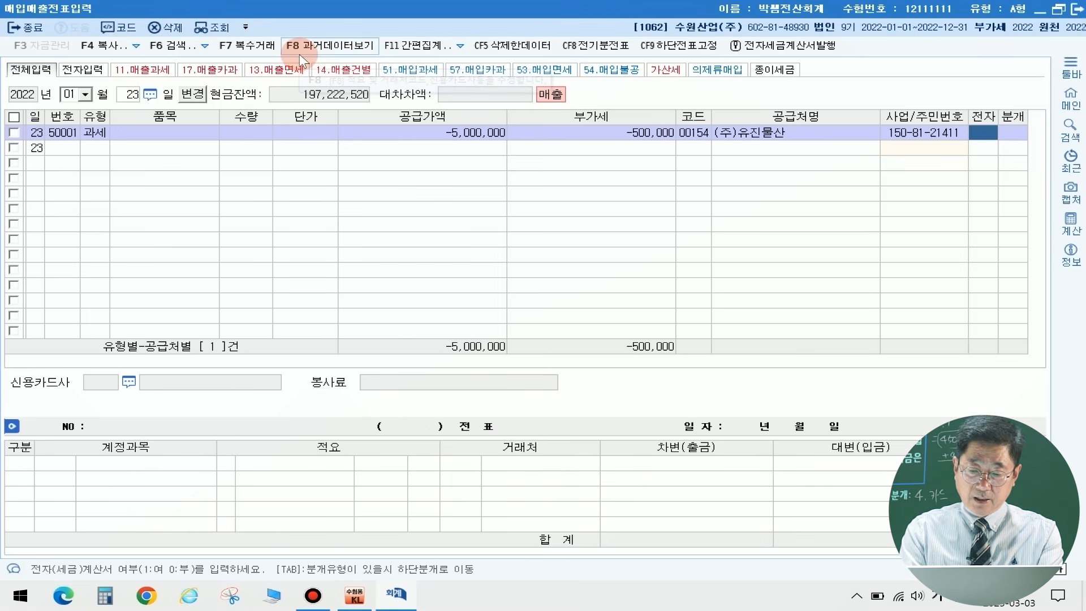
{"action": "type", "text": "1"}
{"action": "key", "text": "Return"}
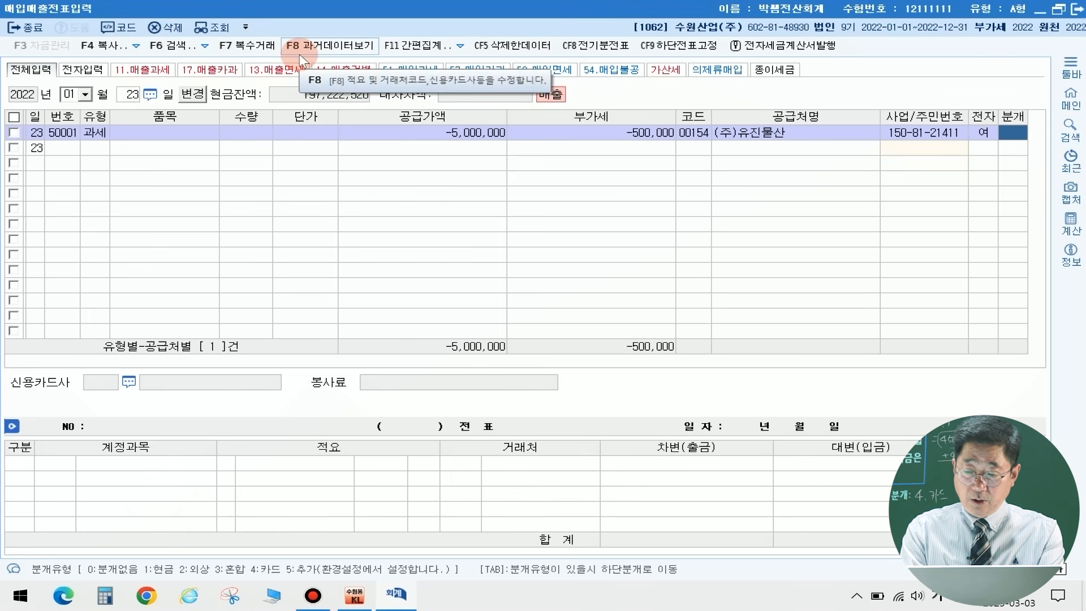
{"action": "type", "text": "3"}
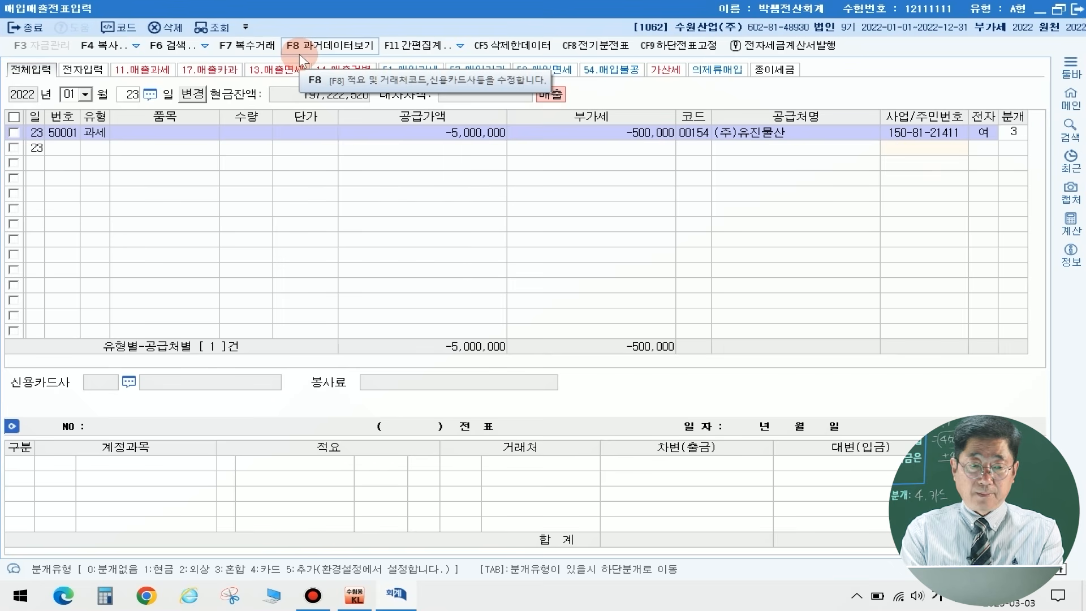
{"action": "key", "text": "Return"}
{"action": "key", "text": "Return"}
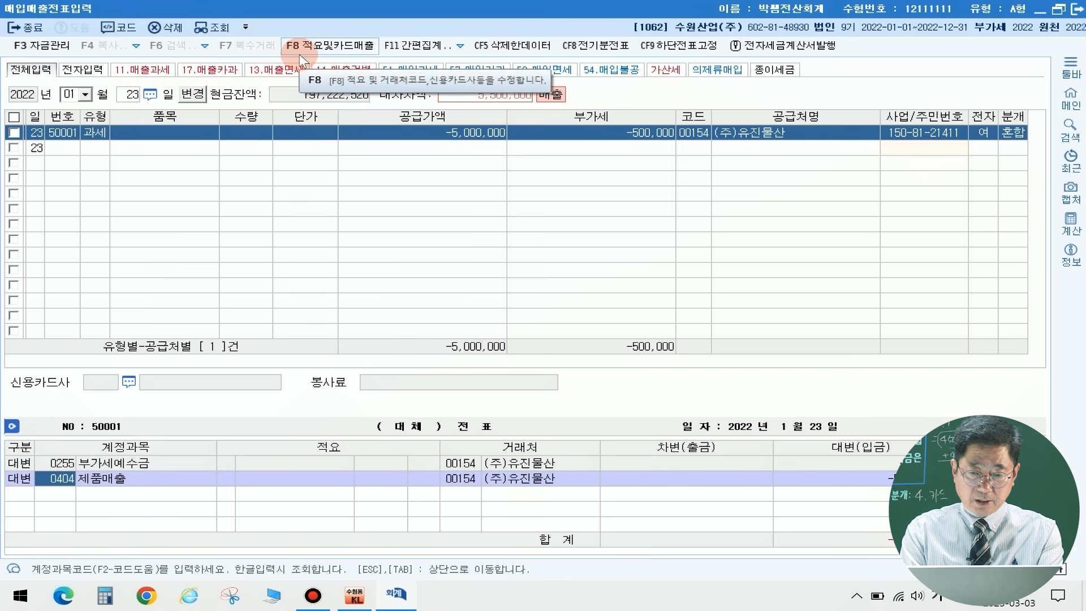
{"action": "key", "text": "Return"}
{"action": "key", "text": "Return"}
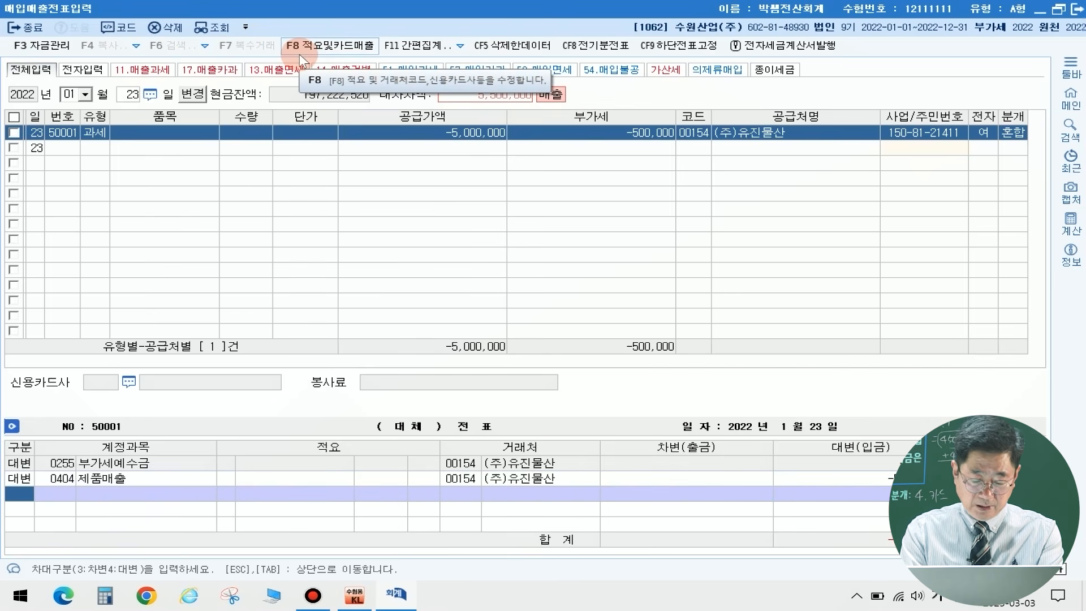
Step: Add a debit line for account 0108 외상매출금 with the balancing amount of -5,500,000 to the January 23 voucher
{"action": "type", "text": "3"}
{"action": "key", "text": "Return"}
{"action": "type", "text": "108"}
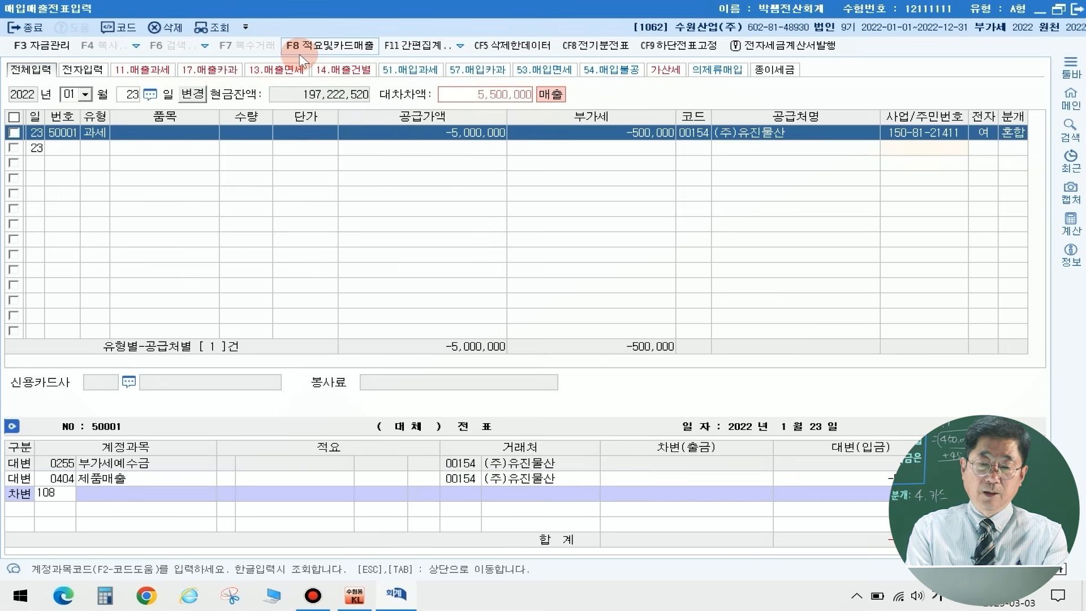
{"action": "key", "text": "Return"}
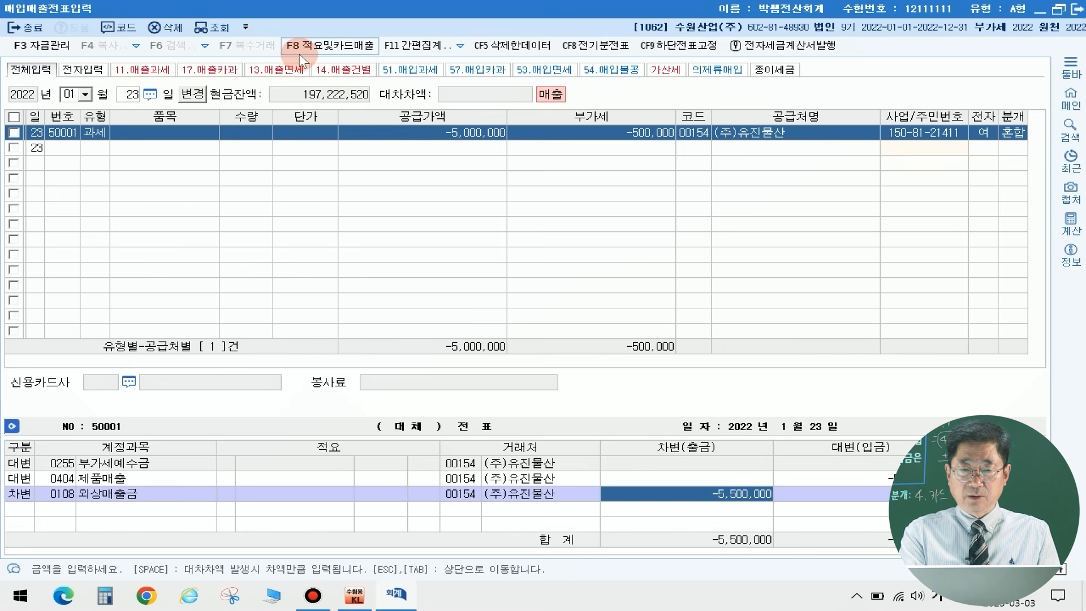
{"action": "key", "text": "Return"}
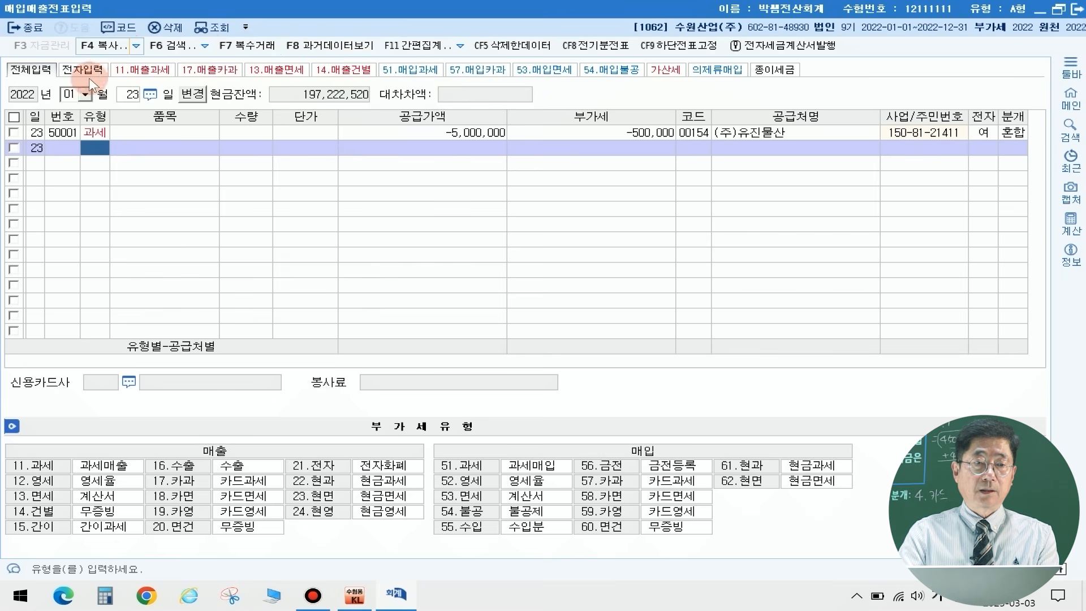
Step: Start a February 1 entry with the purchase VAT type 51.과세, leaving item, quantity and unit price blank
{"action": "left_click", "coordinate": [66, 99]}
{"action": "type", "text": "2"}
{"action": "key", "text": "Return"}
{"action": "type", "text": "1"}
{"action": "key", "text": "Return"}
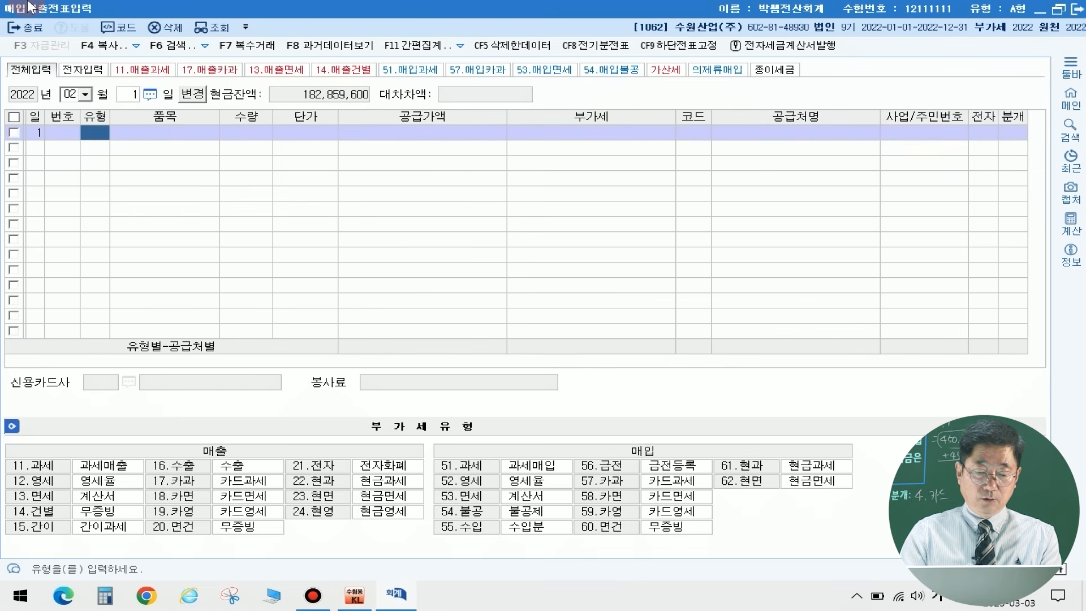
{"action": "type", "text": "51"}
{"action": "key", "text": "Return"}
{"action": "key", "text": "Return"}
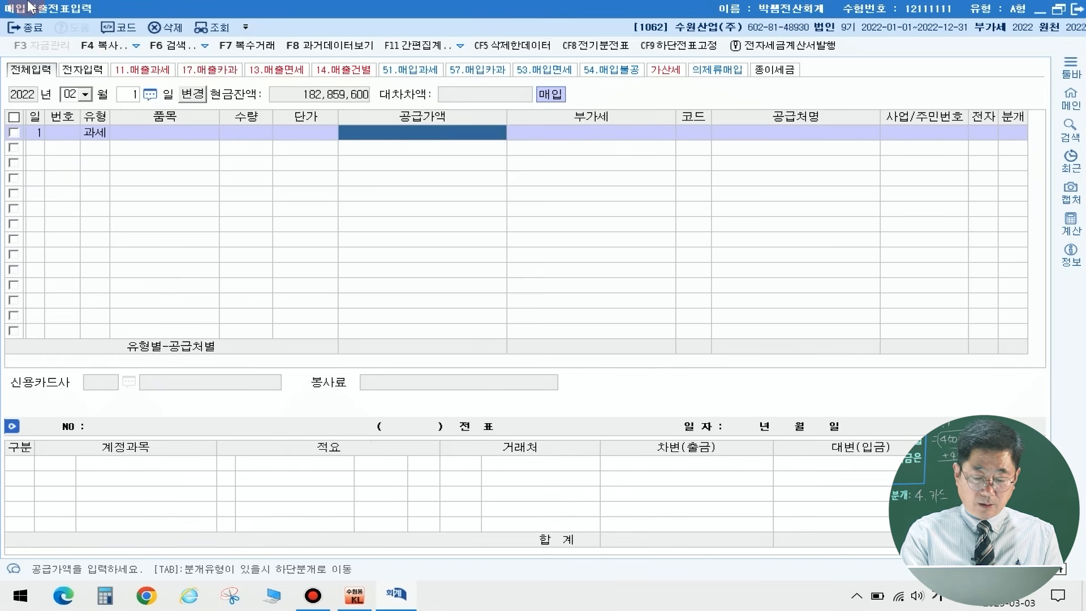
Step: Enter a supply value of 10,000,000 and the supplier (주)기대 in the February 1 purchase row
{"action": "type", "text": "10000000"}
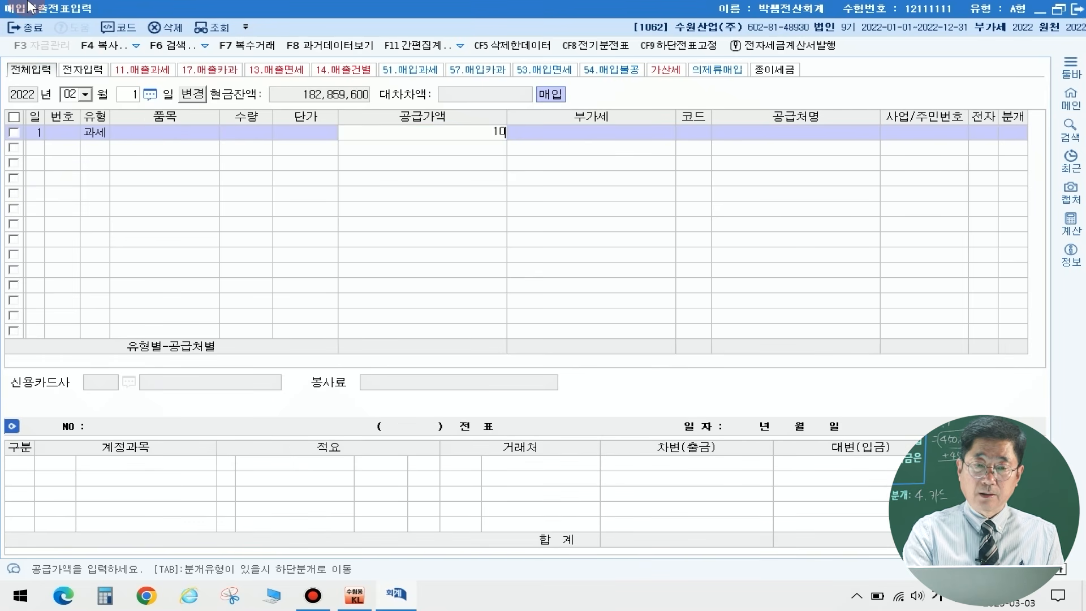
{"action": "key", "text": "Return"}
{"action": "key", "text": "Return"}
{"action": "key", "text": "Return"}
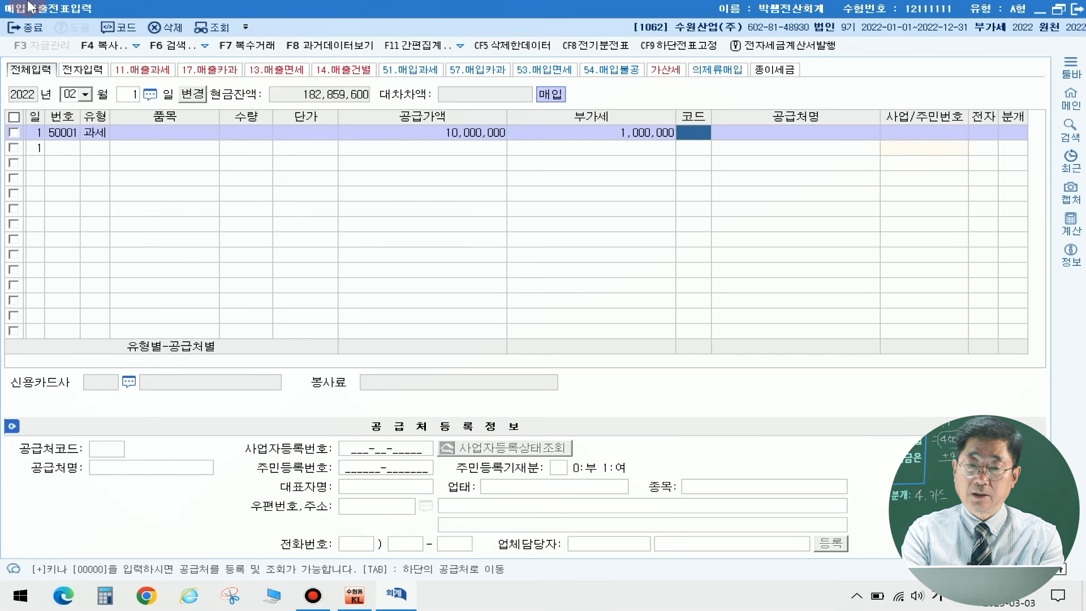
{"action": "type", "text": "기대"}
{"action": "key", "text": "Return"}
{"action": "key", "text": "Return"}
{"action": "key", "text": "Return"}
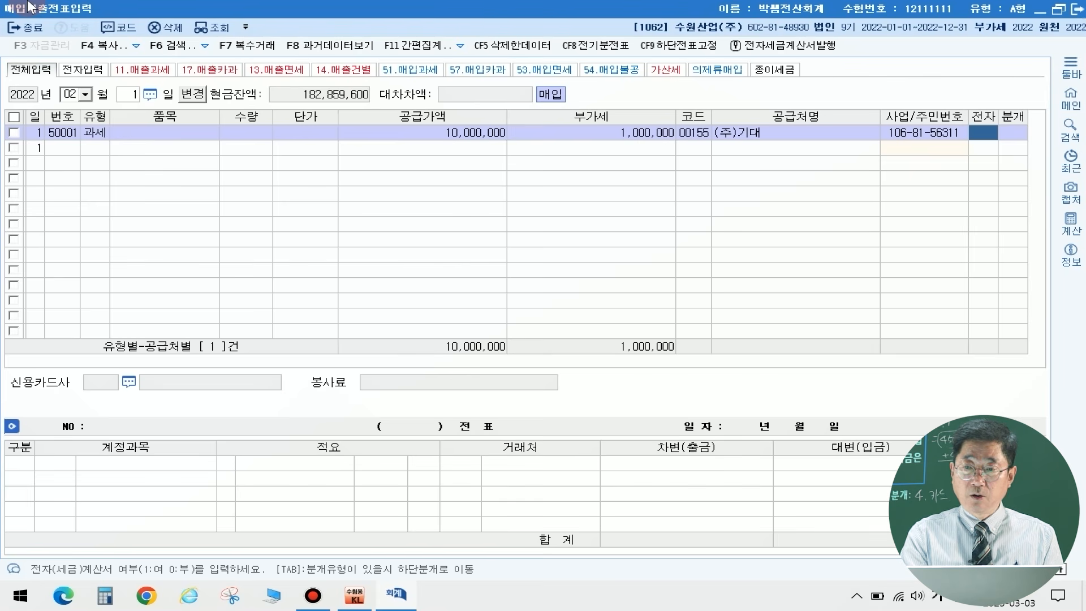
Step: Leave the electronic invoice mark blank, set the journal type to 혼합 and replace the debit account 원재료 with 0208 차량운반구
{"action": "key", "text": "Return"}
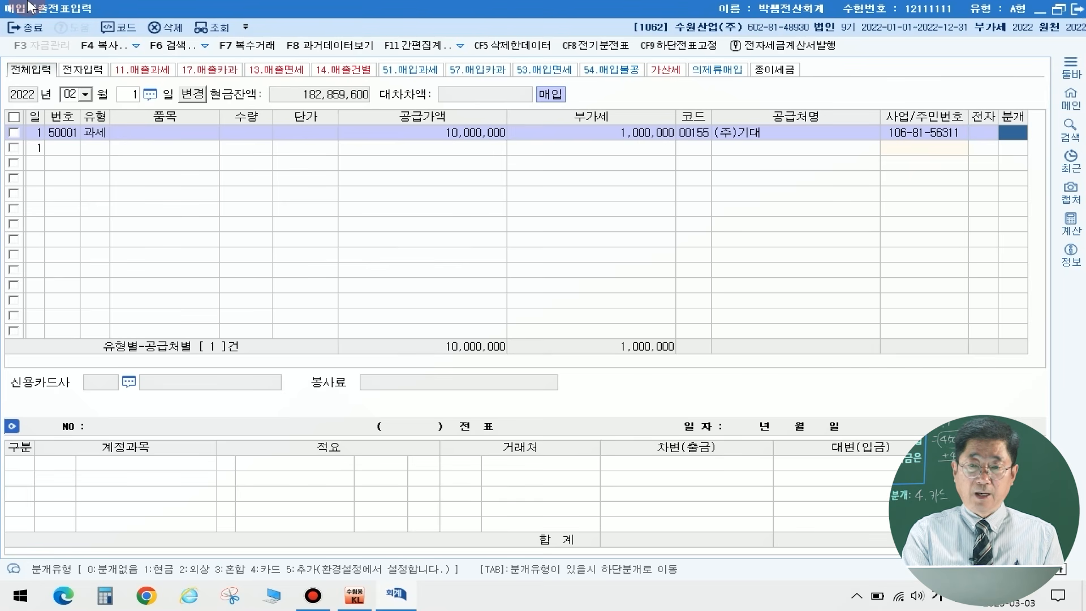
{"action": "key", "text": "3"}
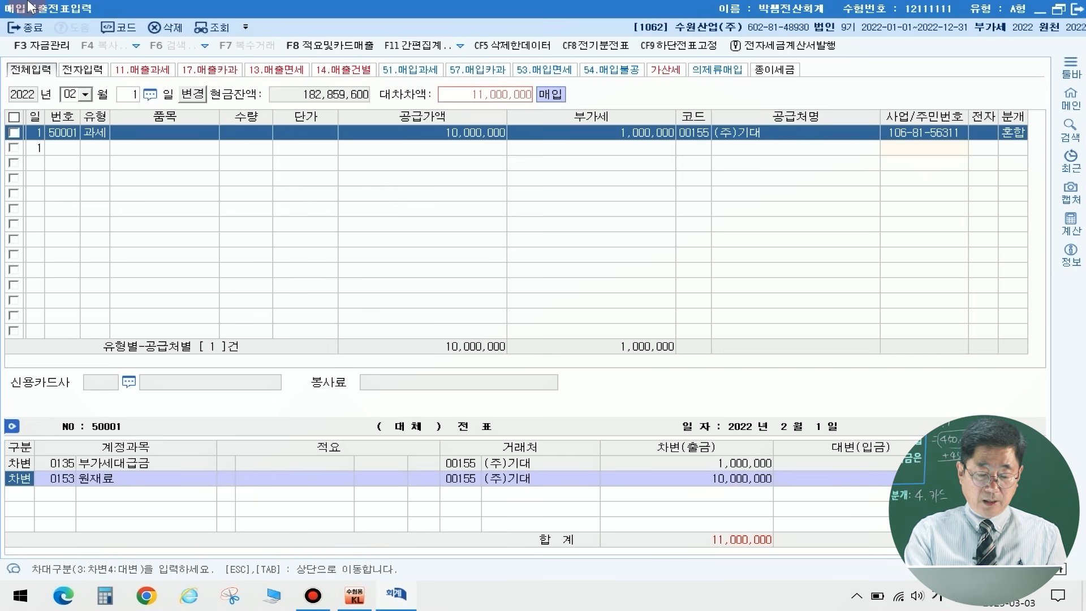
{"action": "key", "text": "Return"}
{"action": "type", "text": "차량운"}
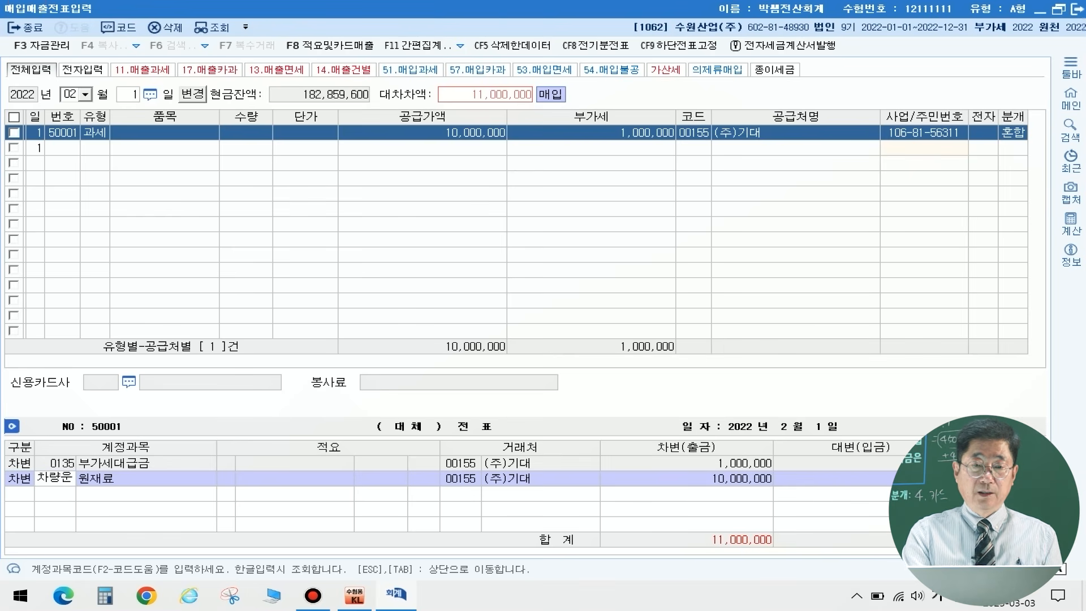
{"action": "key", "text": "Return"}
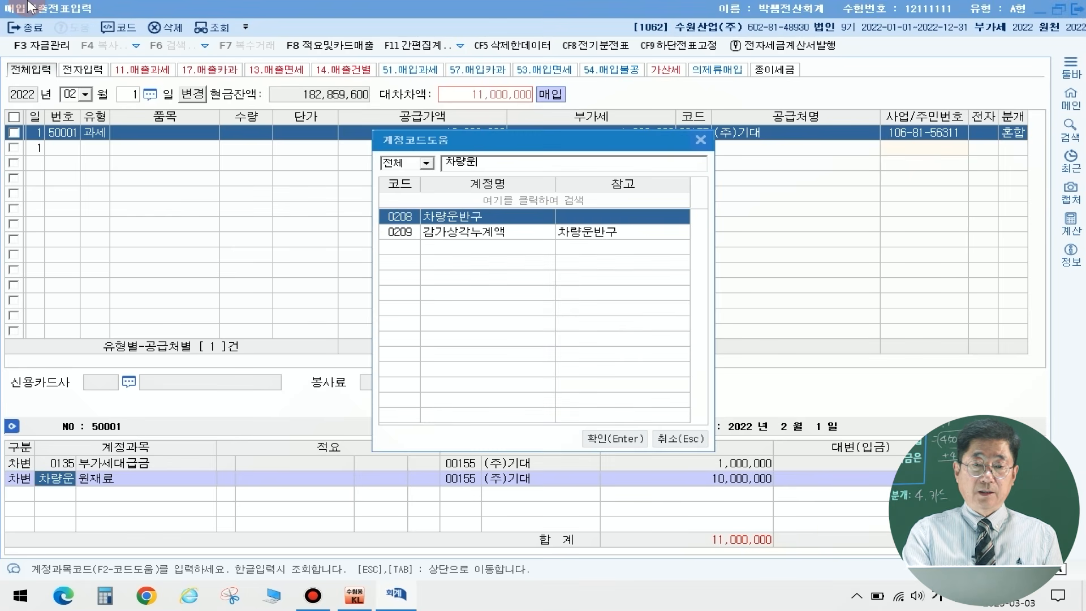
{"action": "key", "text": "Return"}
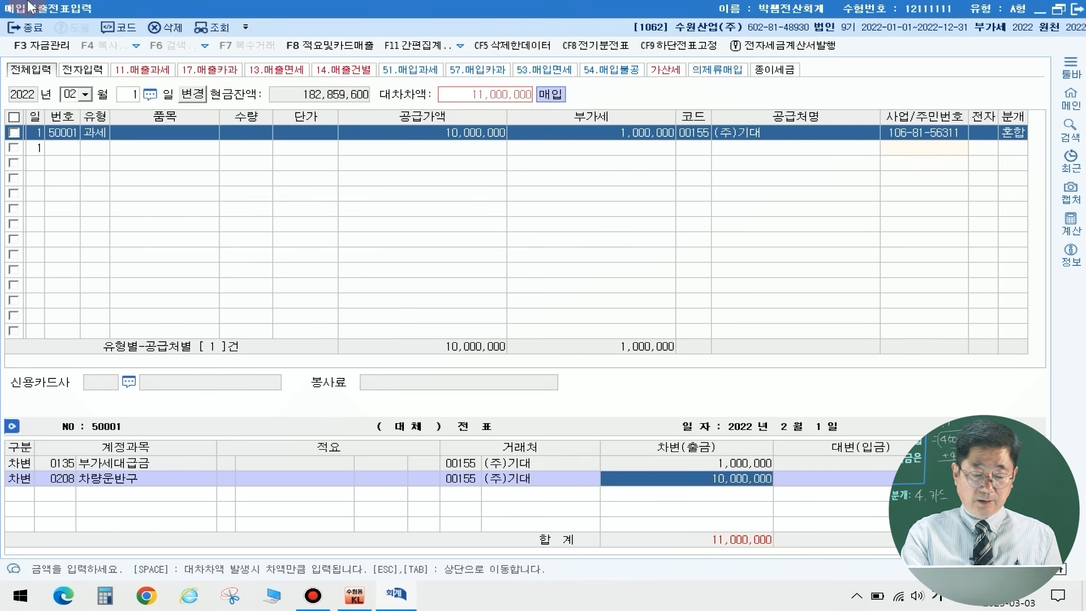
{"action": "key", "text": "Return"}
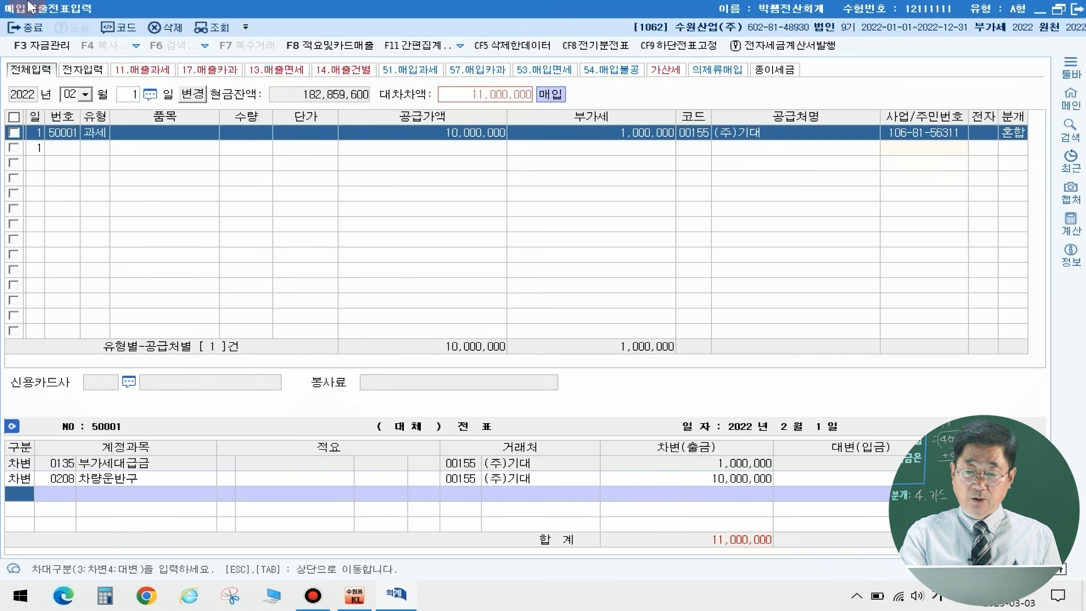
Step: Add a credit line for account 0253 미지급금 with the balancing amount of 11,000,000 to the February 1 voucher
{"action": "type", "text": "4"}
{"action": "key", "text": "Return"}
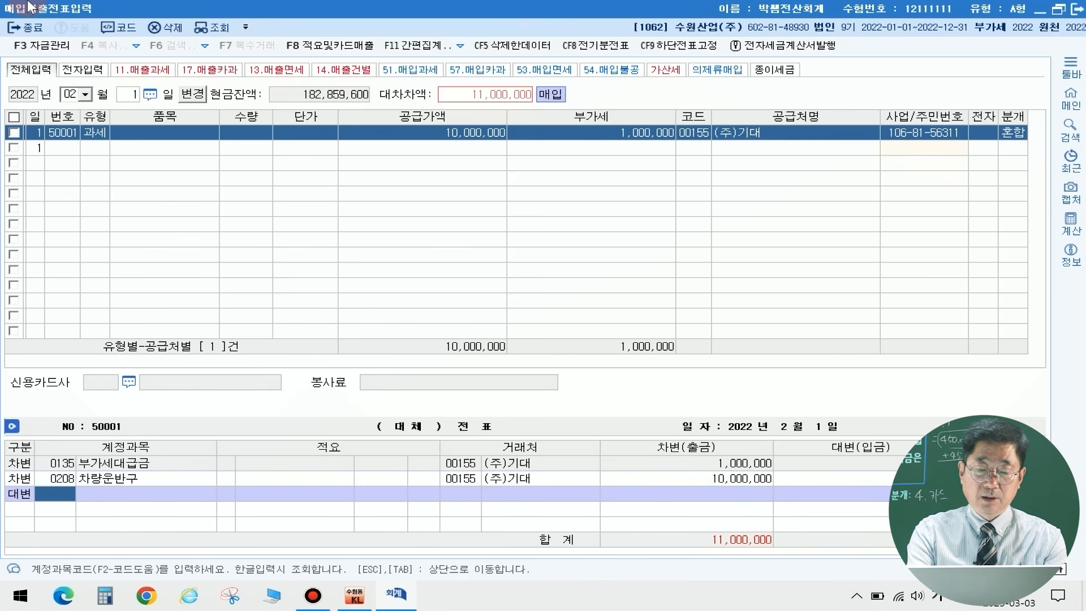
{"action": "type", "text": "미지급"}
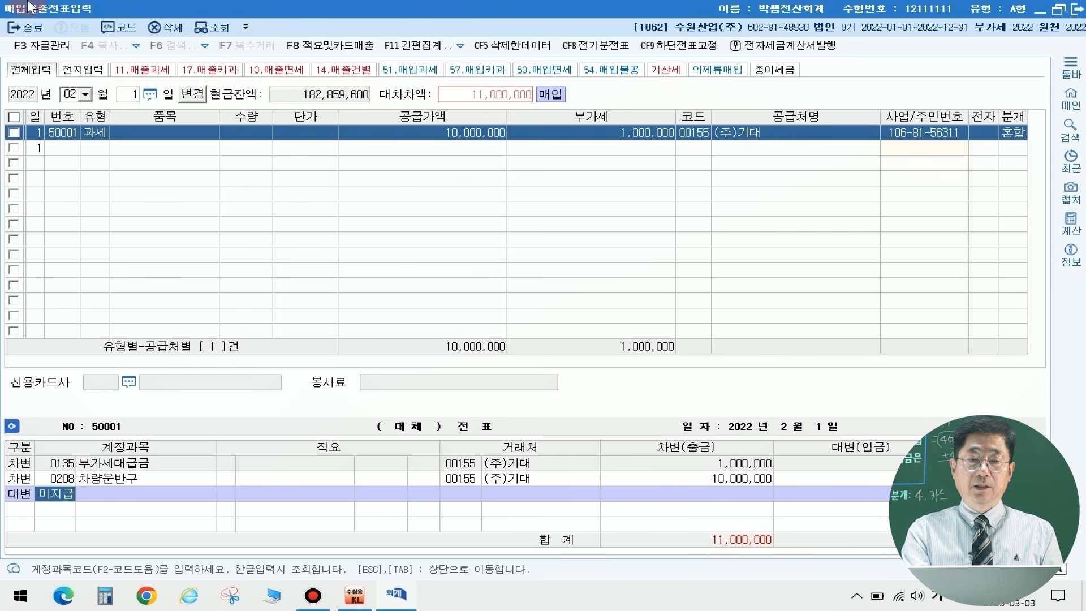
{"action": "key", "text": "Return"}
{"action": "key", "text": "Return"}
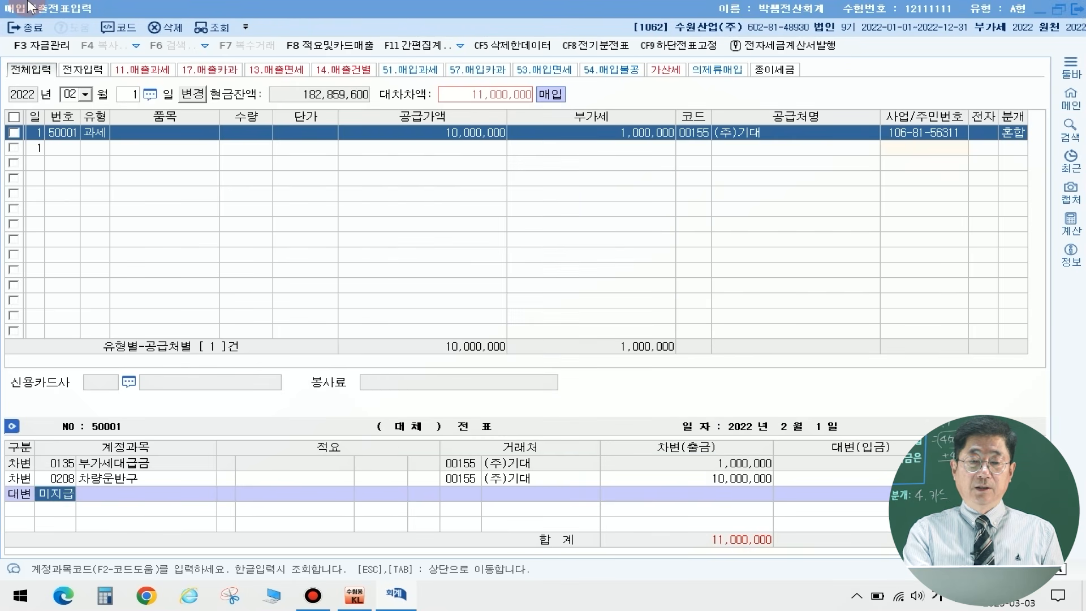
{"action": "key", "text": "Return"}
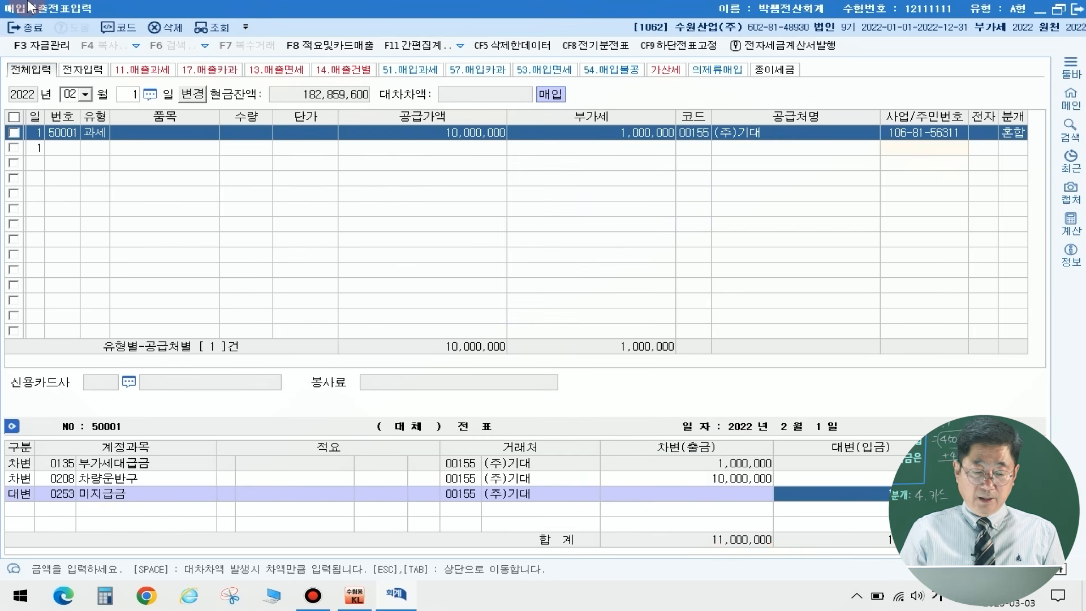
{"action": "key", "text": "Return"}
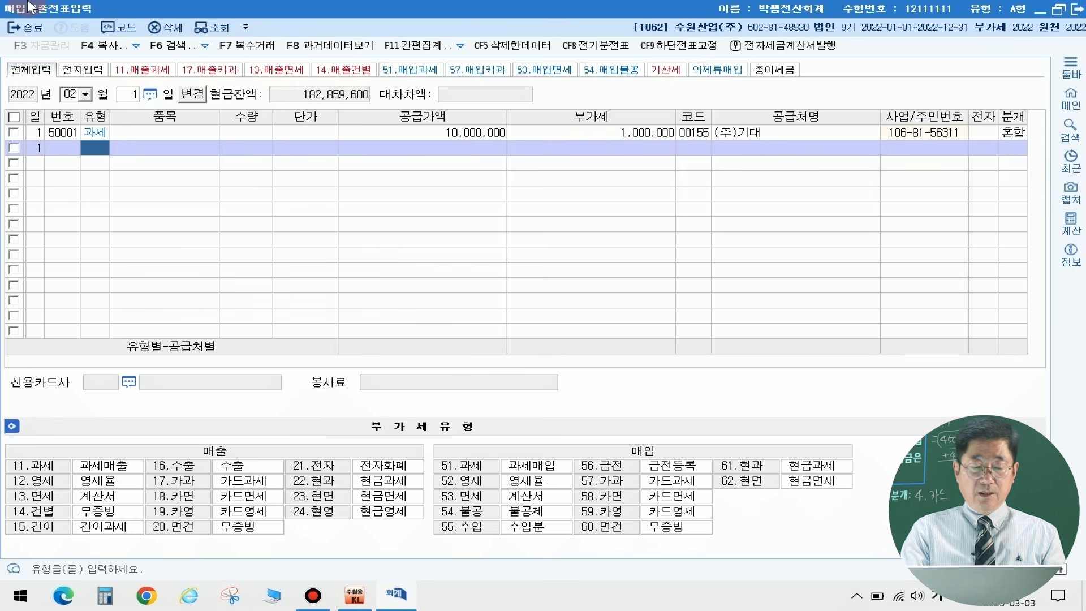
Step: Start a March 24 entry with the sales VAT type 12.영세, leaving item, quantity and unit price blank
{"action": "left_click", "coordinate": [45, 49]}
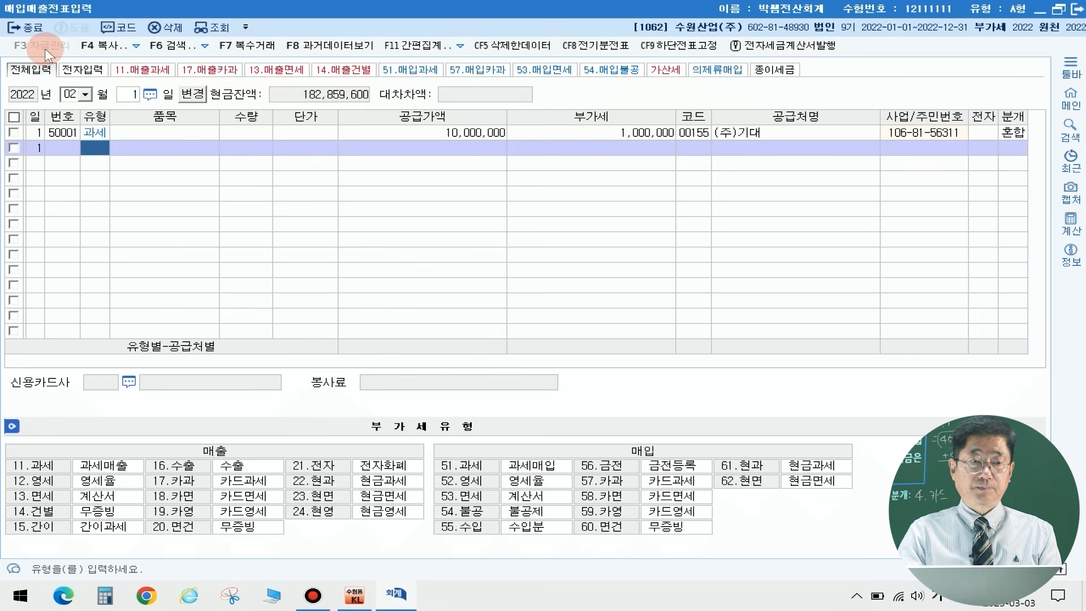
{"action": "type", "text": "03"}
{"action": "key", "text": "Return"}
{"action": "type", "text": "24"}
{"action": "key", "text": "Return"}
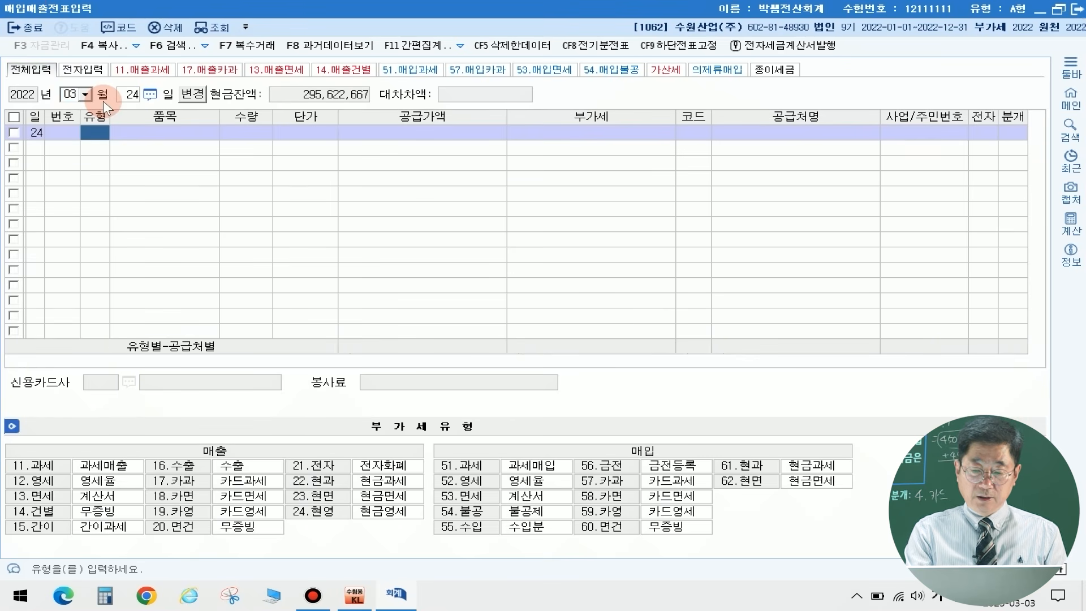
{"action": "type", "text": "12"}
{"action": "key", "text": "Return"}
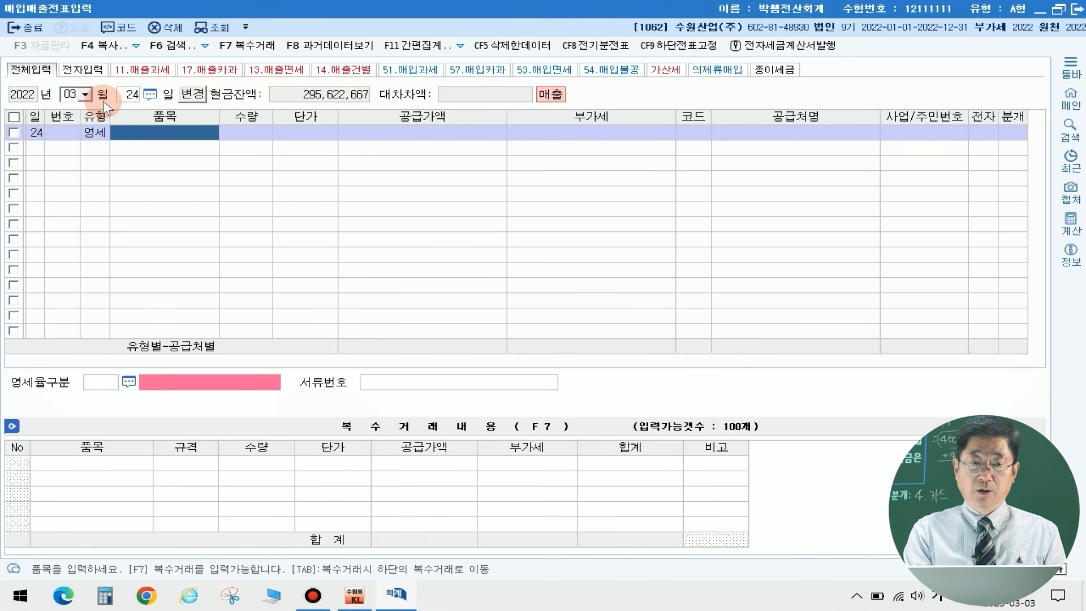
{"action": "key", "text": "Return"}
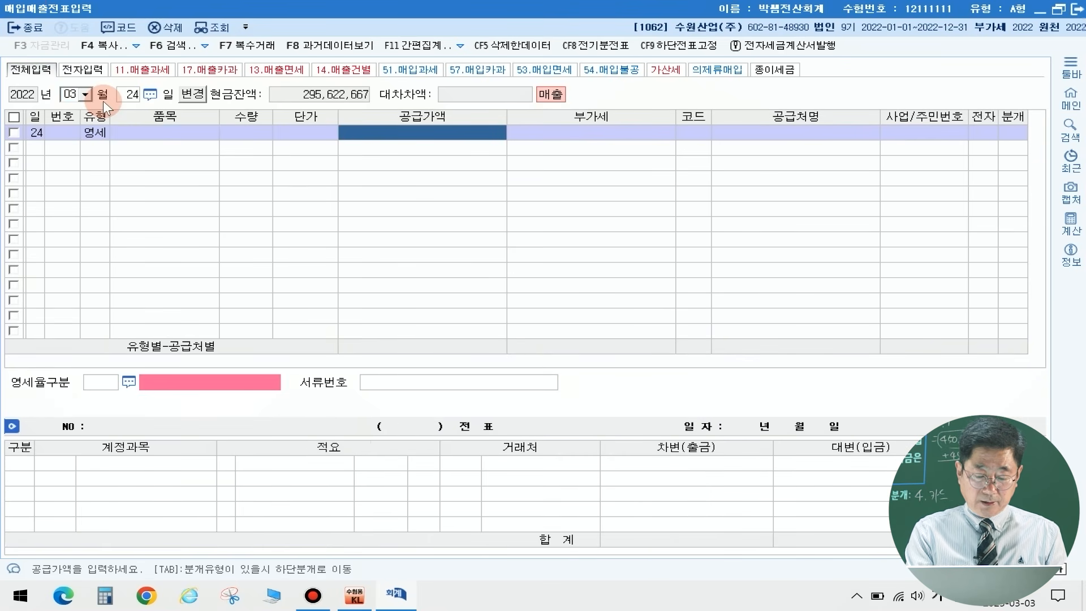
Step: Enter a supply value of 30,000,000 and the trading partner (주)상도무역 in the March 24 zero-rated sales row
{"action": "type", "text": "30000000"}
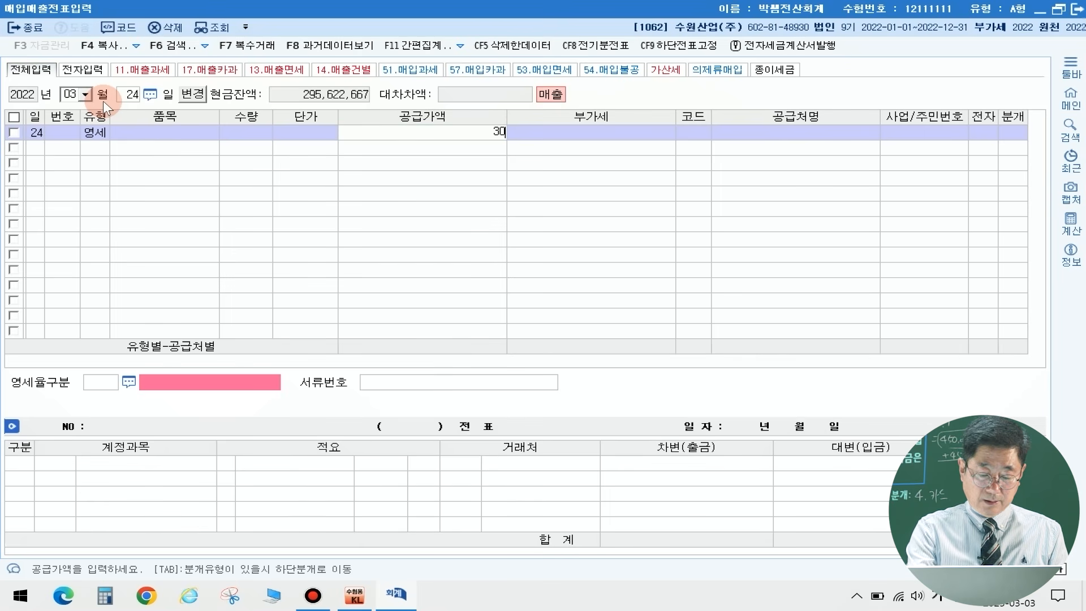
{"action": "key", "text": "Return"}
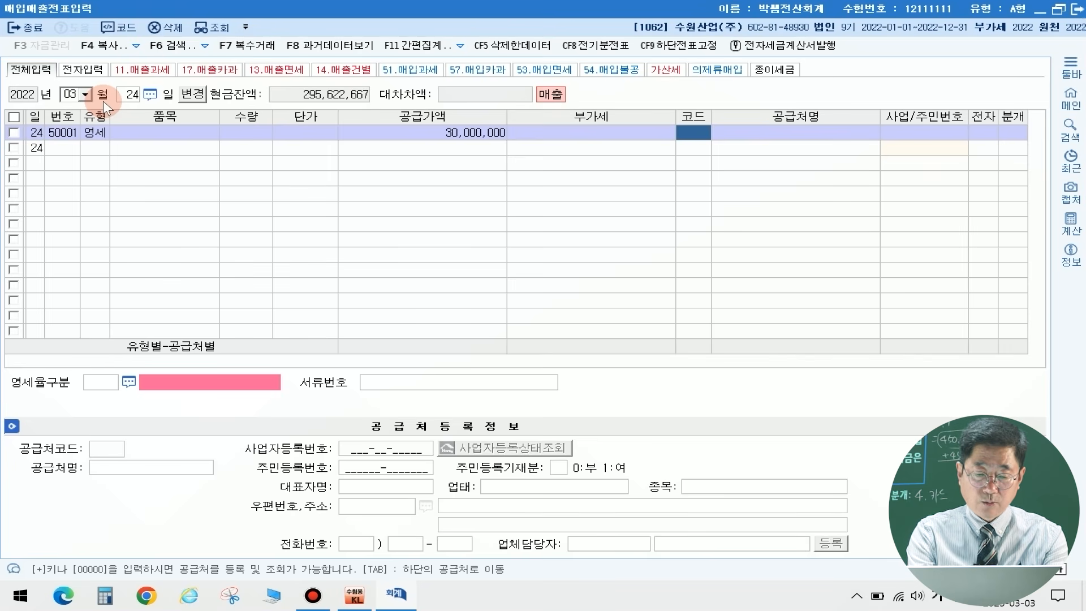
{"action": "type", "text": "상도"}
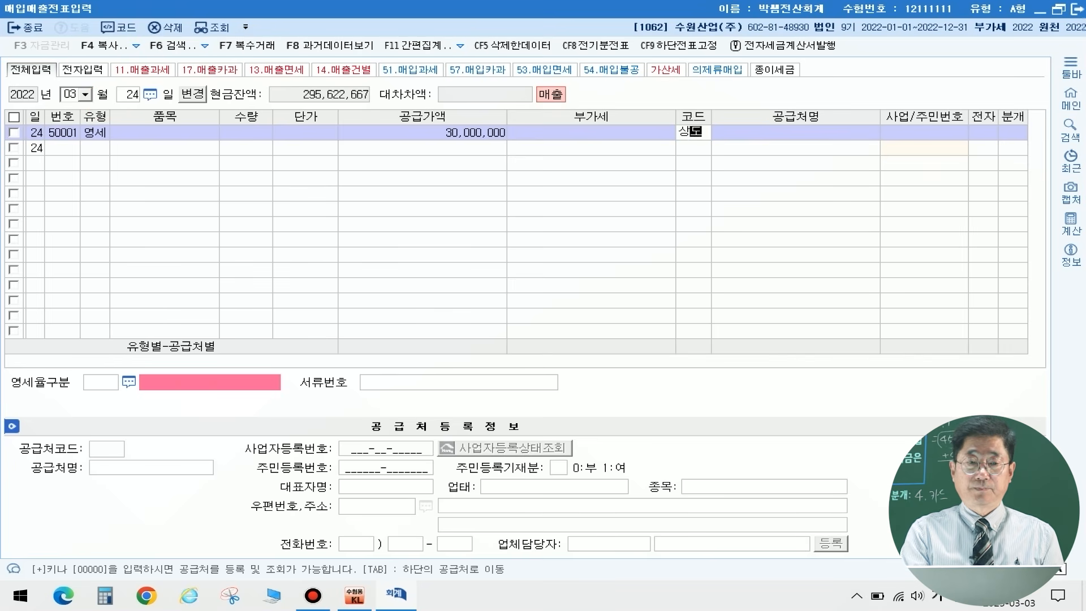
{"action": "key", "text": "Return"}
{"action": "key", "text": "Return"}
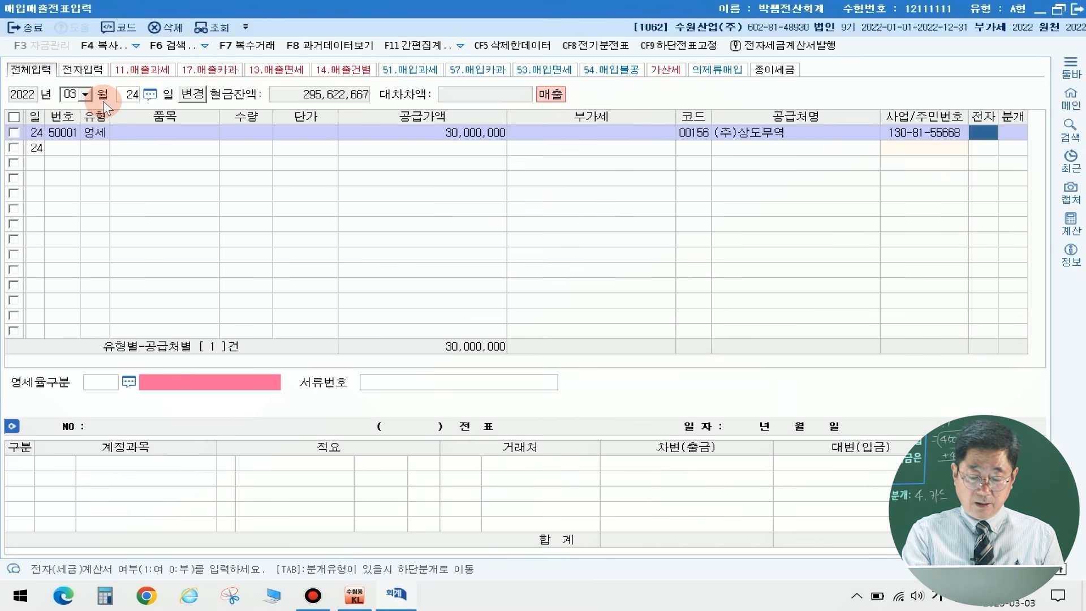
Step: Mark the March 24 sale as electronically invoiced and set 영세율구분 to 3 내국신용장 · 구매확인서, leaving the document number blank
{"action": "type", "text": "1"}
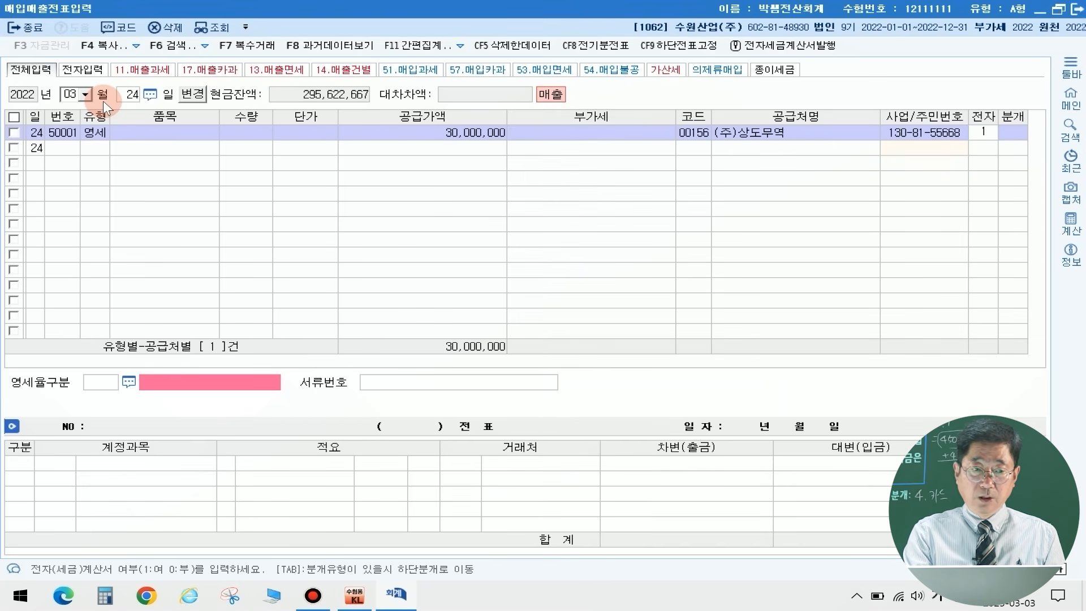
{"action": "key", "text": "Return"}
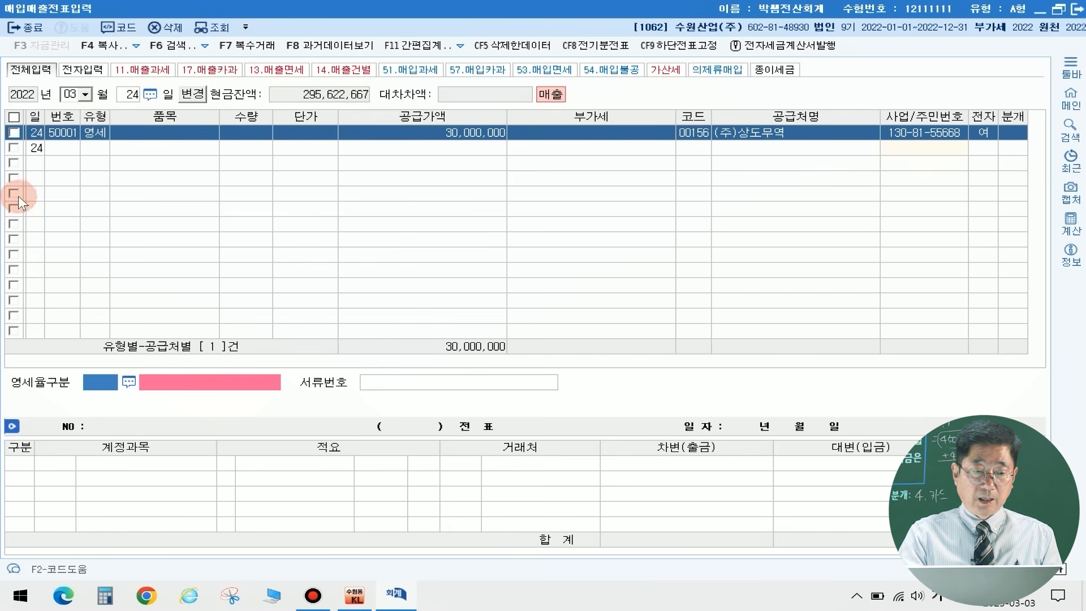
{"action": "left_click", "coordinate": [128, 382]}
{"action": "left_click", "coordinate": [270, 247]}
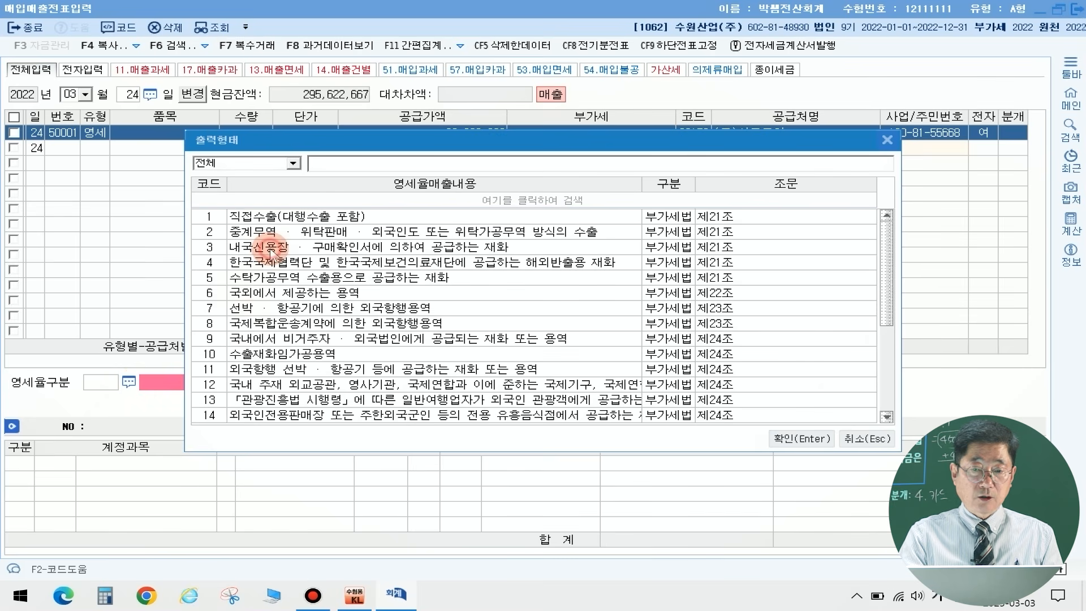
{"action": "left_click", "coordinate": [781, 441]}
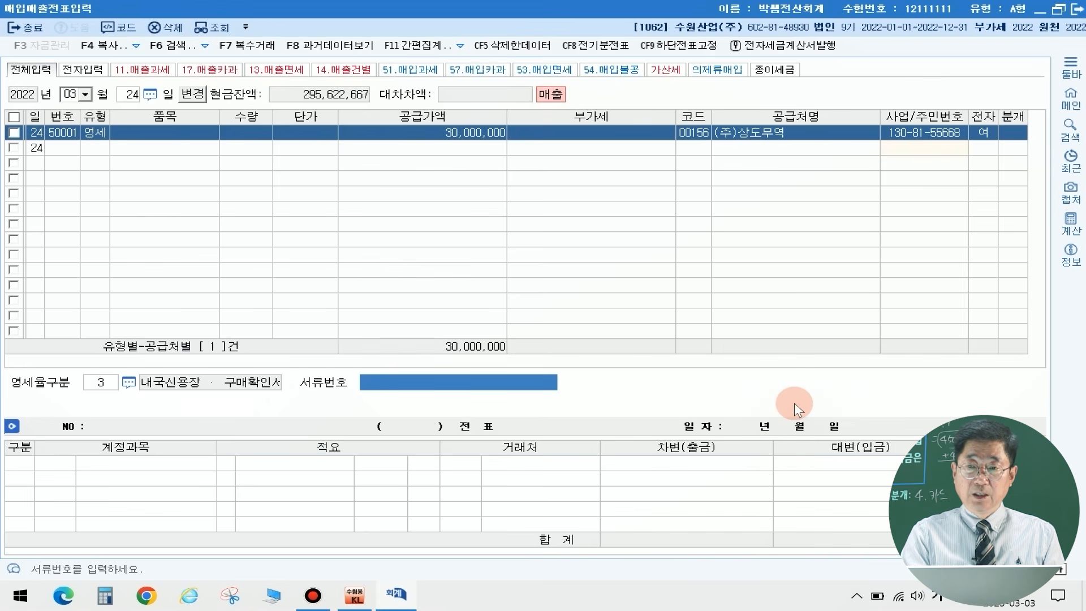
{"action": "key", "text": "Return"}
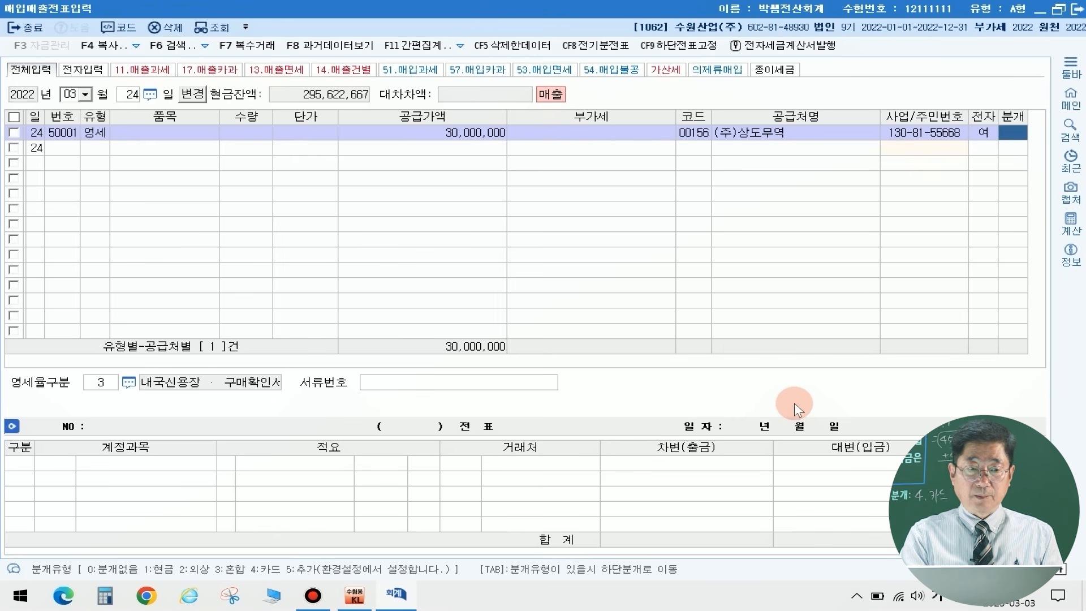
Step: Set the March 24 journal type to 혼합 and keep the default credit line 0404 제품매출
{"action": "type", "text": "3"}
{"action": "key", "text": "Return"}
{"action": "key", "text": "Return"}
{"action": "key", "text": "Return"}
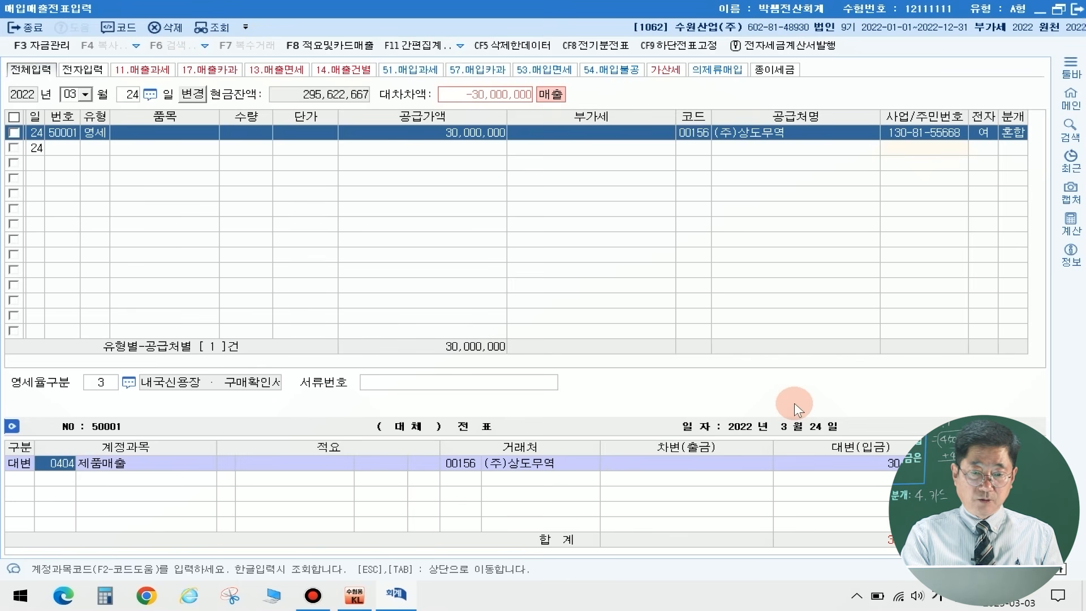
Step: Add a debit line for account 0108 외상매출금 with the balancing amount of 30,000,000 to the March 24 voucher
{"action": "key", "text": "Return"}
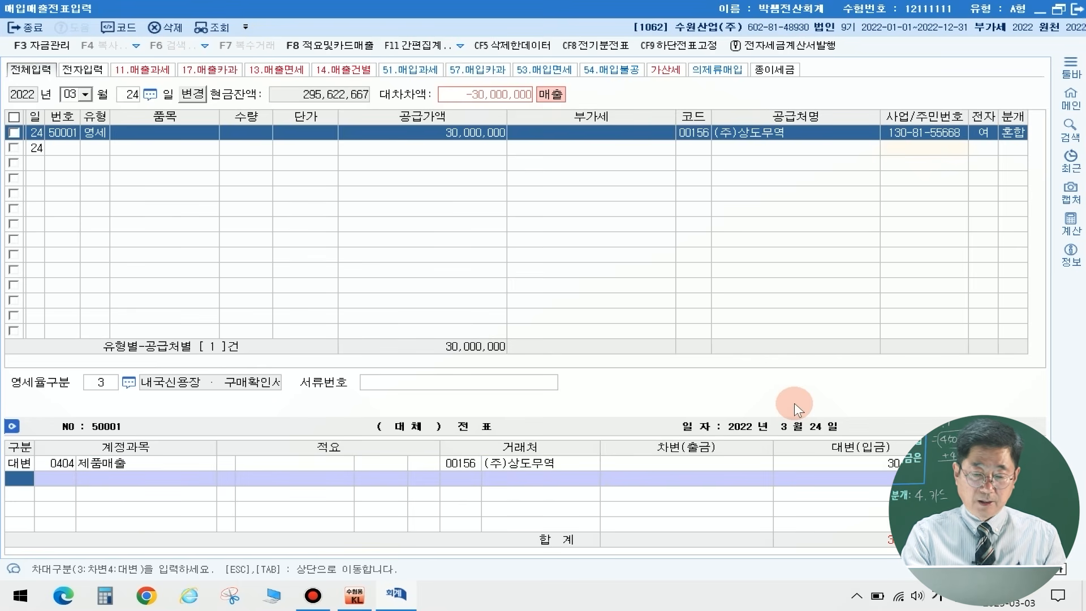
{"action": "type", "text": "3"}
{"action": "key", "text": "Return"}
{"action": "type", "text": "108"}
{"action": "key", "text": "Return"}
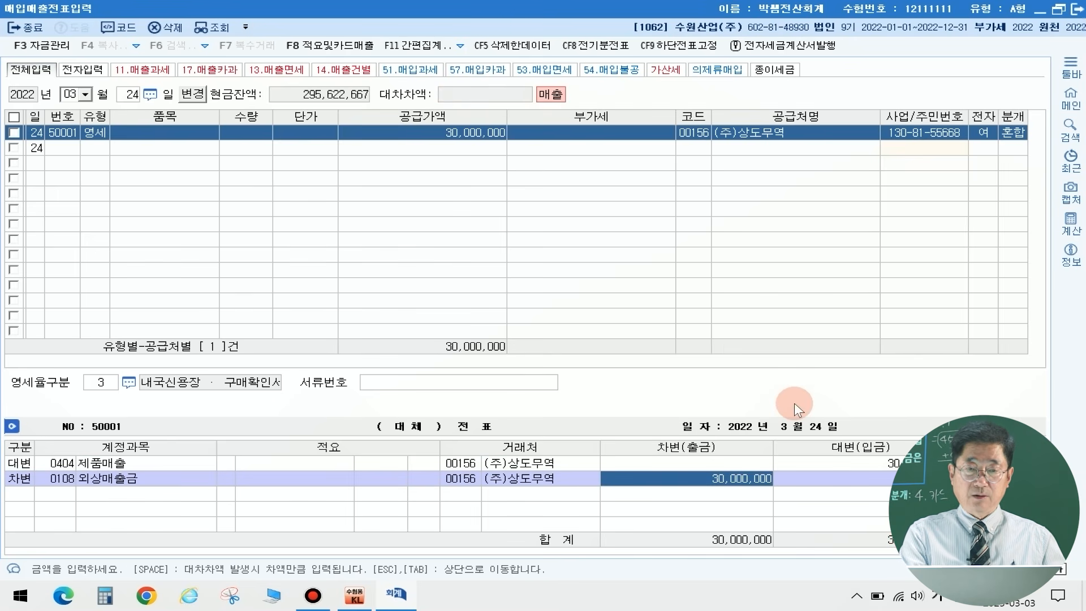
{"action": "key", "text": "Return"}
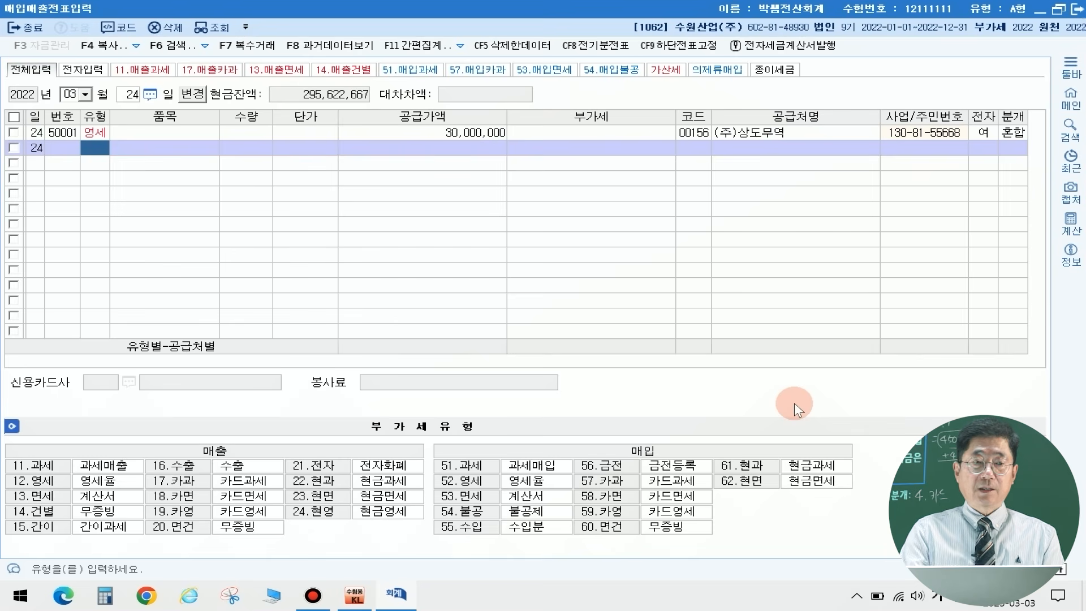
Step: Start an April 1 entry with the purchase VAT type 61.현과, leaving item, quantity and unit price blank
{"action": "left_click", "coordinate": [74, 95]}
{"action": "left_click", "coordinate": [74, 101]}
{"action": "type", "text": "04"}
{"action": "key", "text": "Return"}
{"action": "type", "text": "1"}
{"action": "key", "text": "Return"}
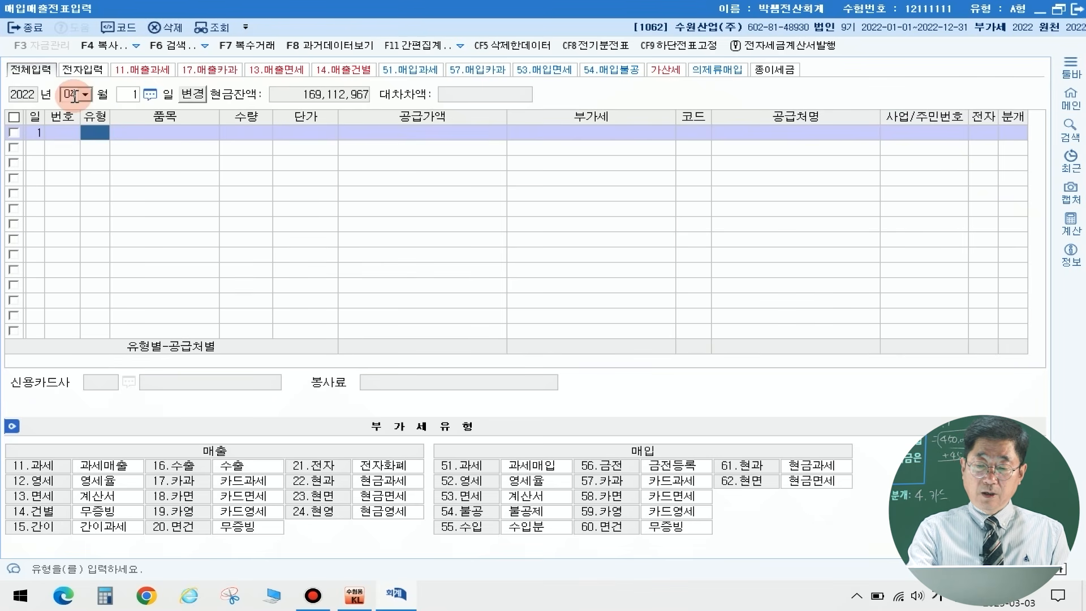
{"action": "type", "text": "61"}
{"action": "key", "text": "Return"}
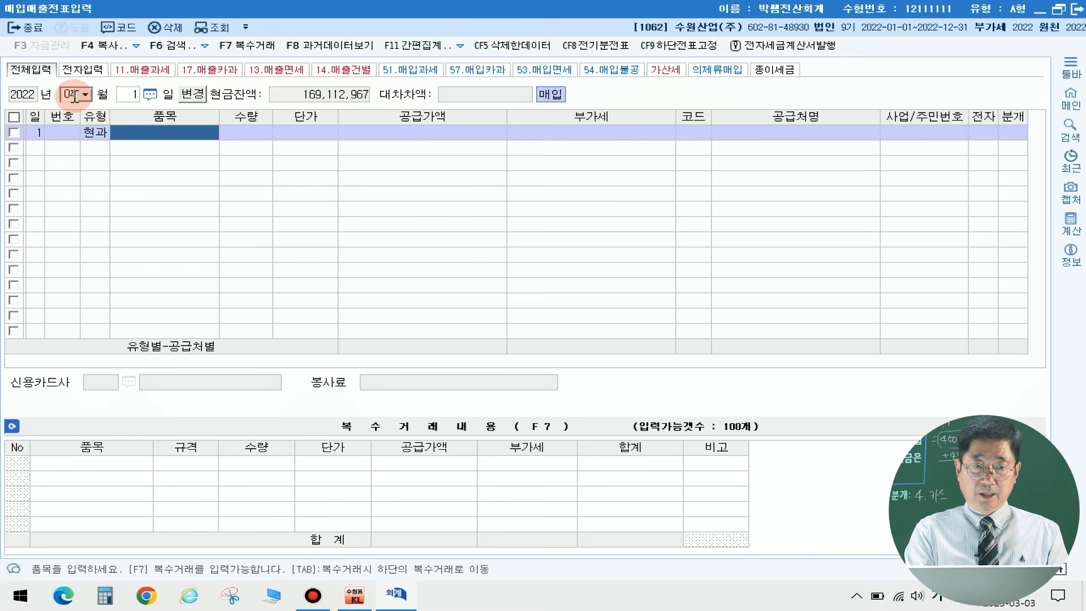
{"action": "key", "text": "Return"}
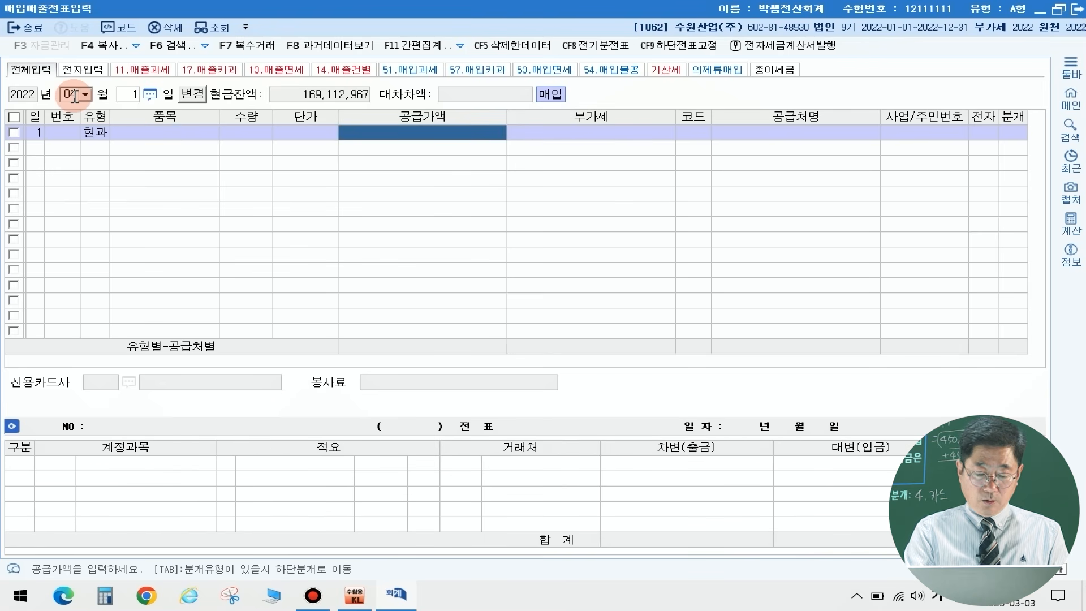
Step: Enter a supply value of 500,000 and VAT of 50,000 in the April 1 cash-receipt purchase row
{"action": "type", "text": "500000"}
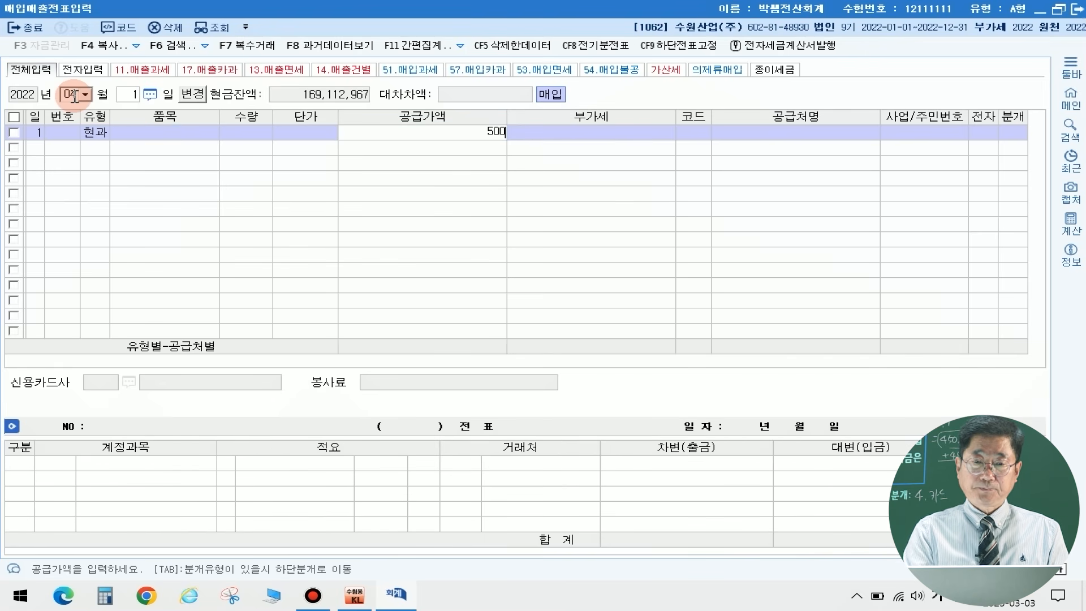
{"action": "key", "text": "Return"}
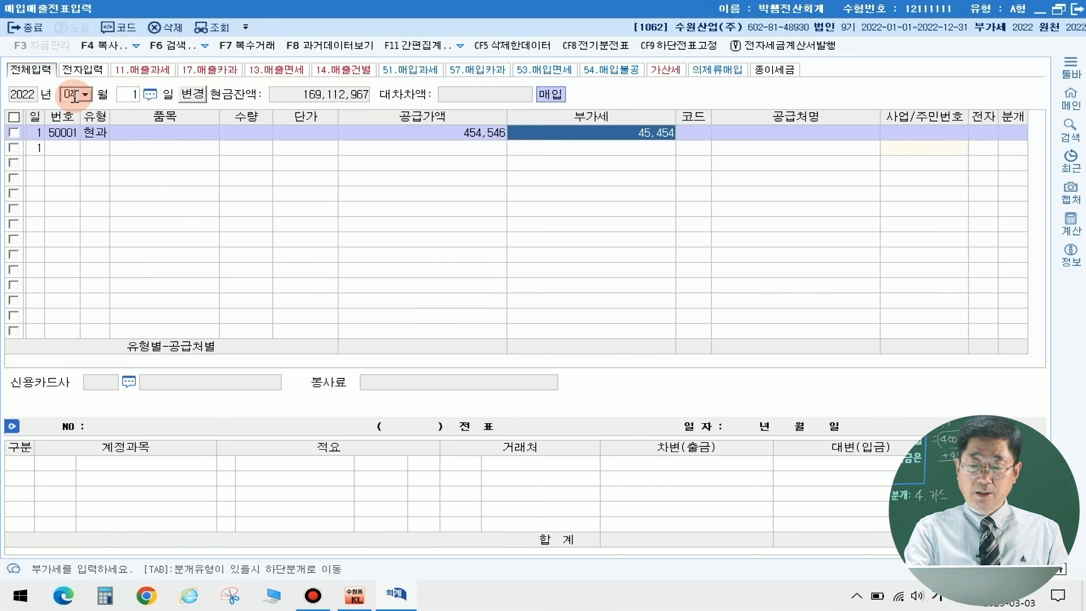
{"action": "key", "text": "Left"}
{"action": "type", "text": "500000"}
{"action": "key", "text": "Return"}
{"action": "type", "text": "50000"}
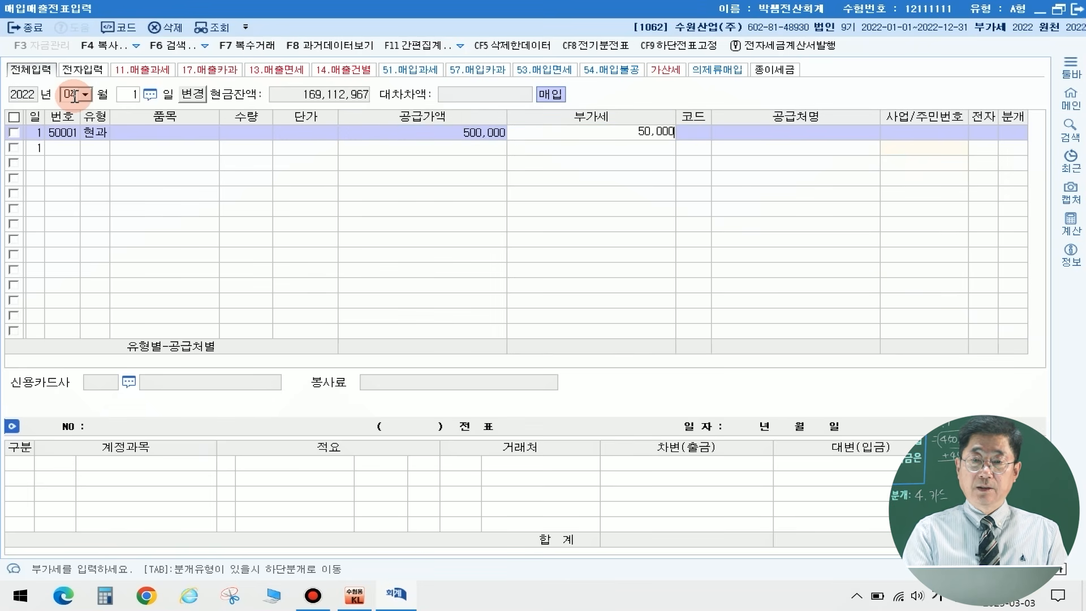
{"action": "key", "text": "Return"}
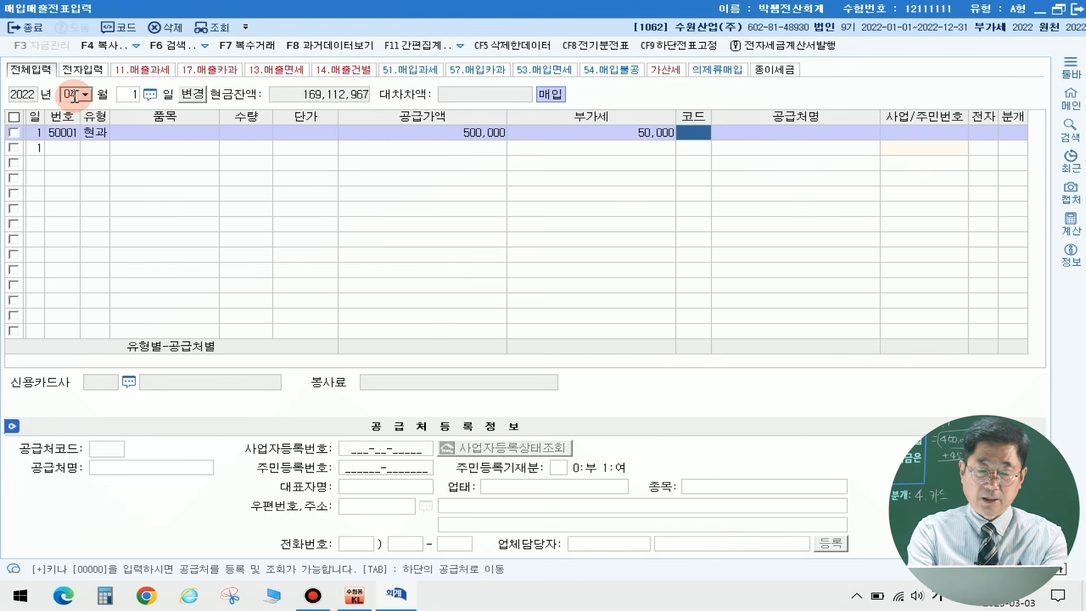
Step: Enter (주)장수운송 as the April 1 trading partner and set the journal type to 혼합, keeping the 부가세대급금 line
{"action": "type", "text": "전수"}
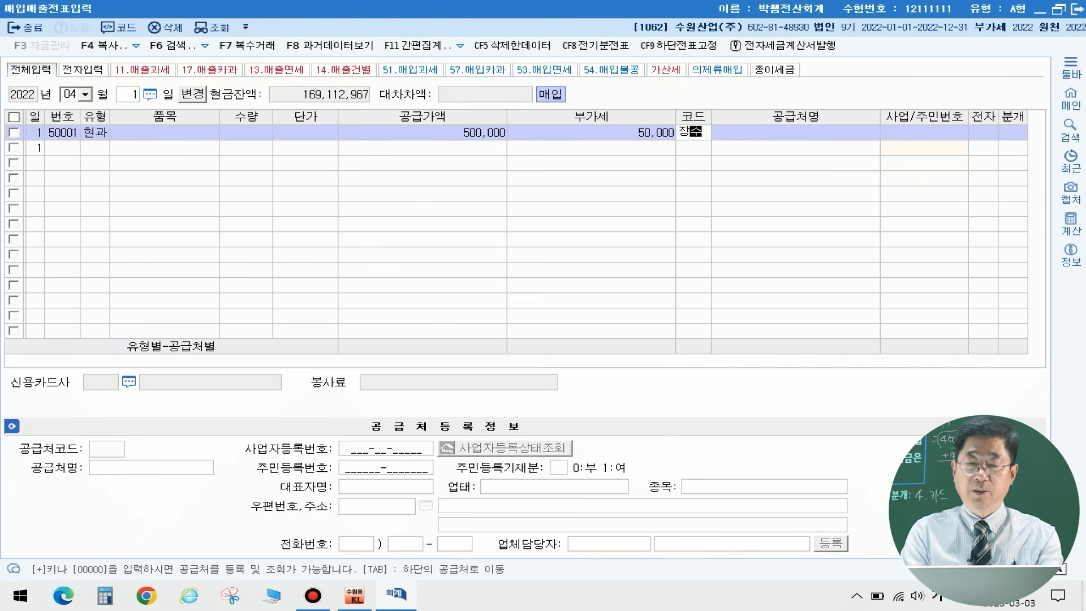
{"action": "key", "text": "Return"}
{"action": "key", "text": "Return"}
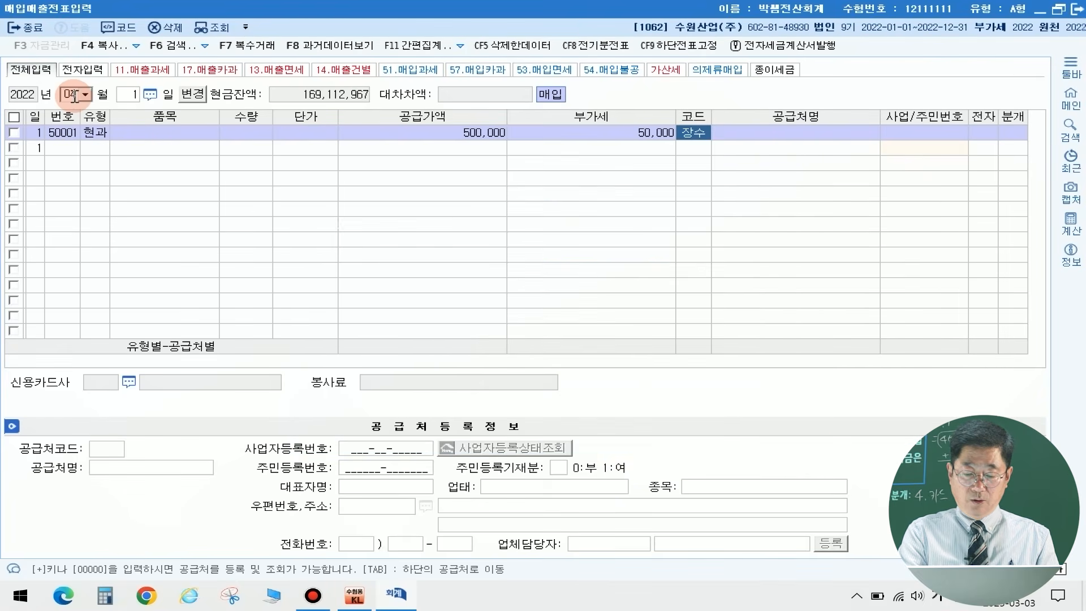
{"action": "key", "text": "Return"}
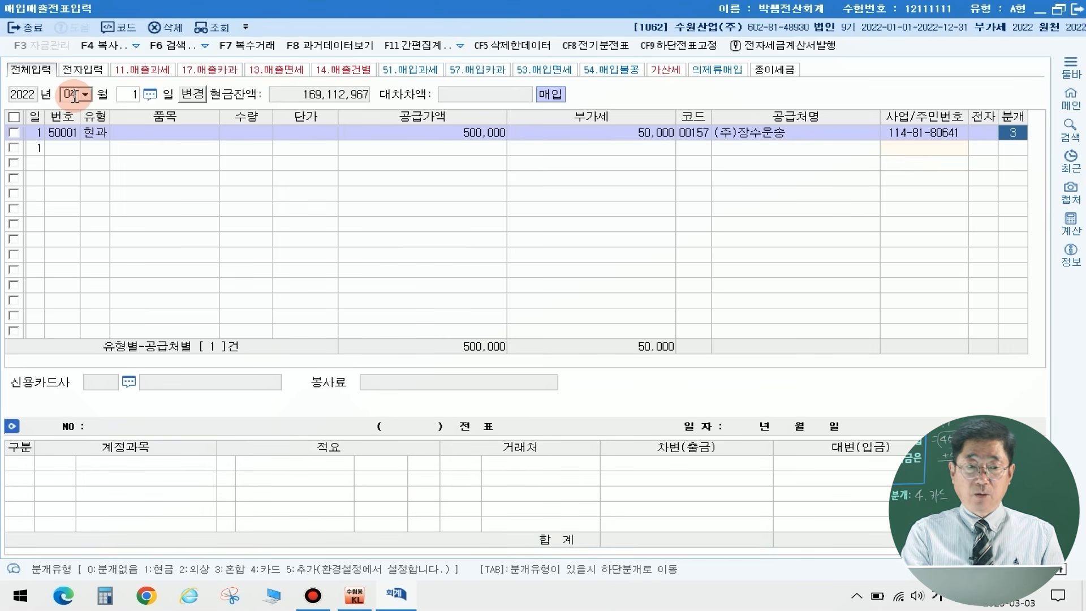
{"action": "type", "text": "3"}
{"action": "key", "text": "Return"}
{"action": "key", "text": "Return"}
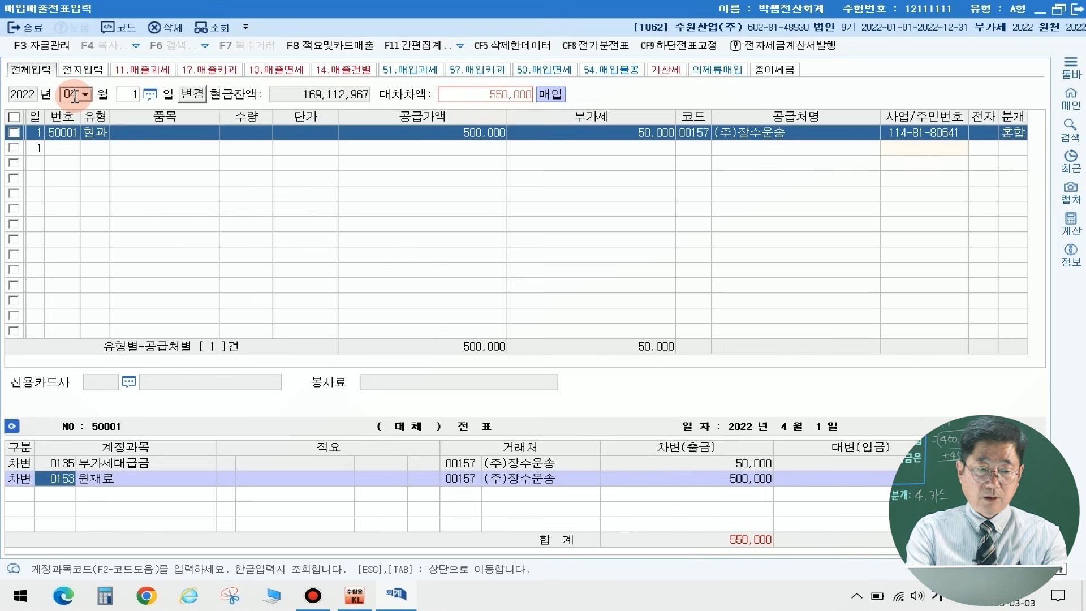
Step: Replace the debit account 원재료 in the April 1 voucher with 0824 운반비 (판매관리비)
{"action": "type", "text": "운반"}
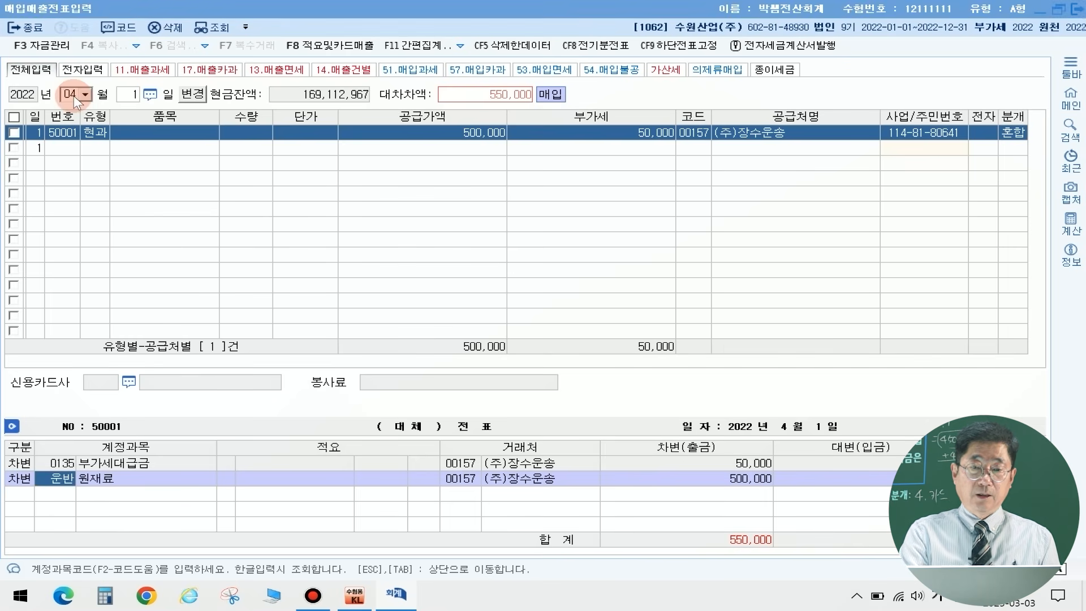
{"action": "key", "text": "Return"}
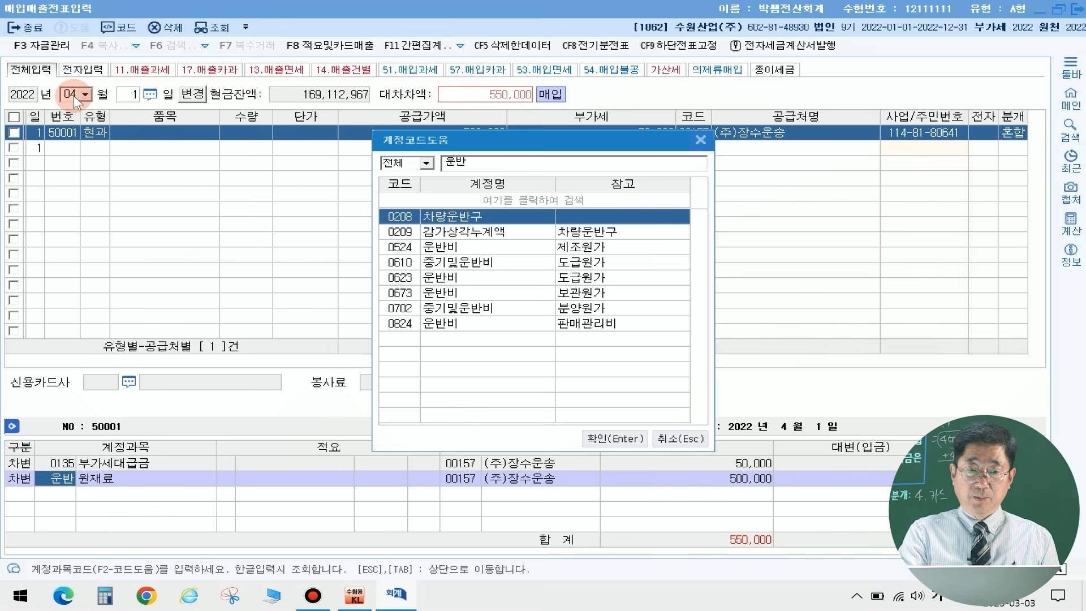
{"action": "key", "text": "Down"}
{"action": "key", "text": "Down"}
{"action": "key", "text": "Down"}
{"action": "key", "text": "Down"}
{"action": "key", "text": "Down"}
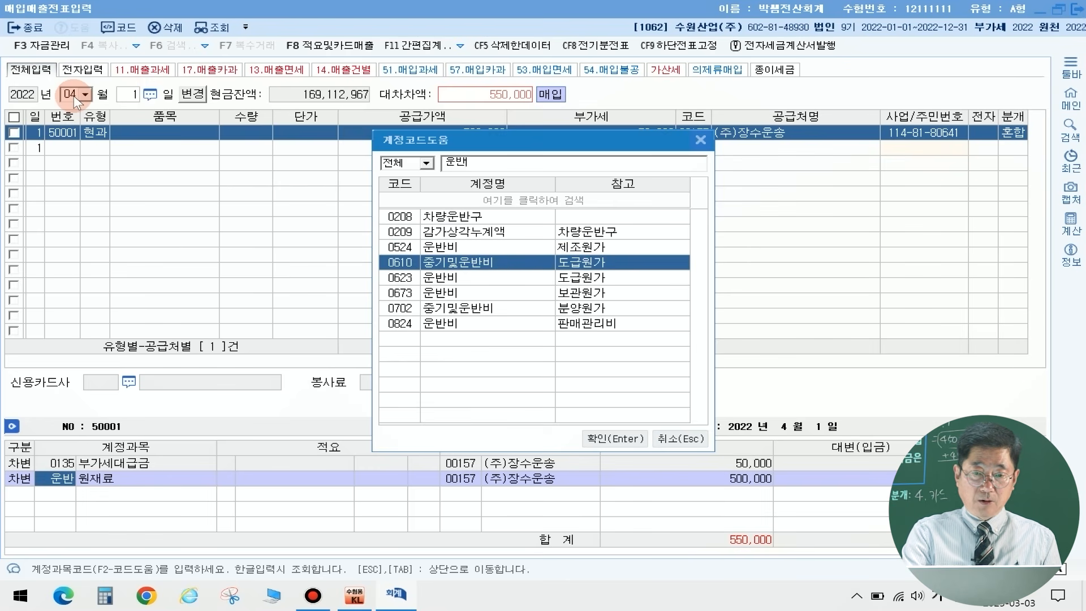
{"action": "key", "text": "Down"}
{"action": "key", "text": "Down"}
{"action": "key", "text": "Return"}
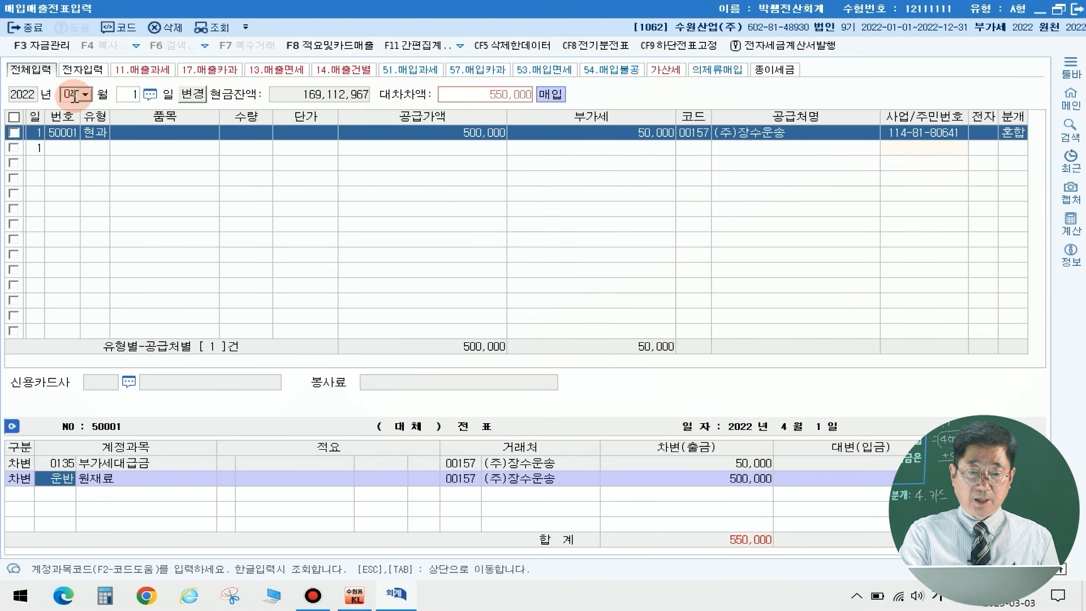
{"action": "key", "text": "Return"}
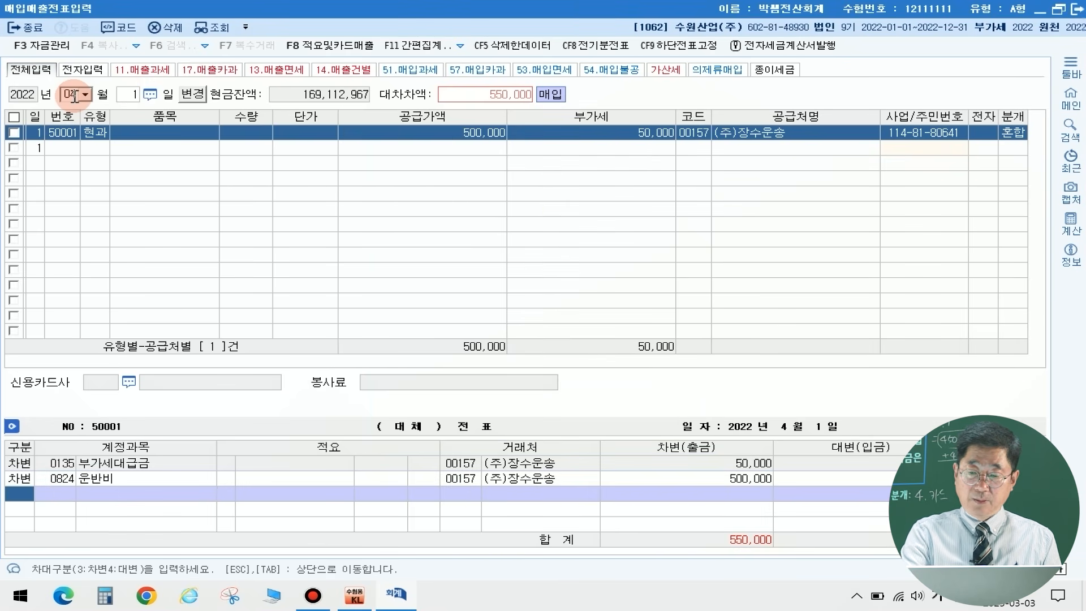
Step: Add a credit line for account 0101 현금 with the balancing amount of 550,000 to the April 1 voucher
{"action": "key", "text": "Return"}
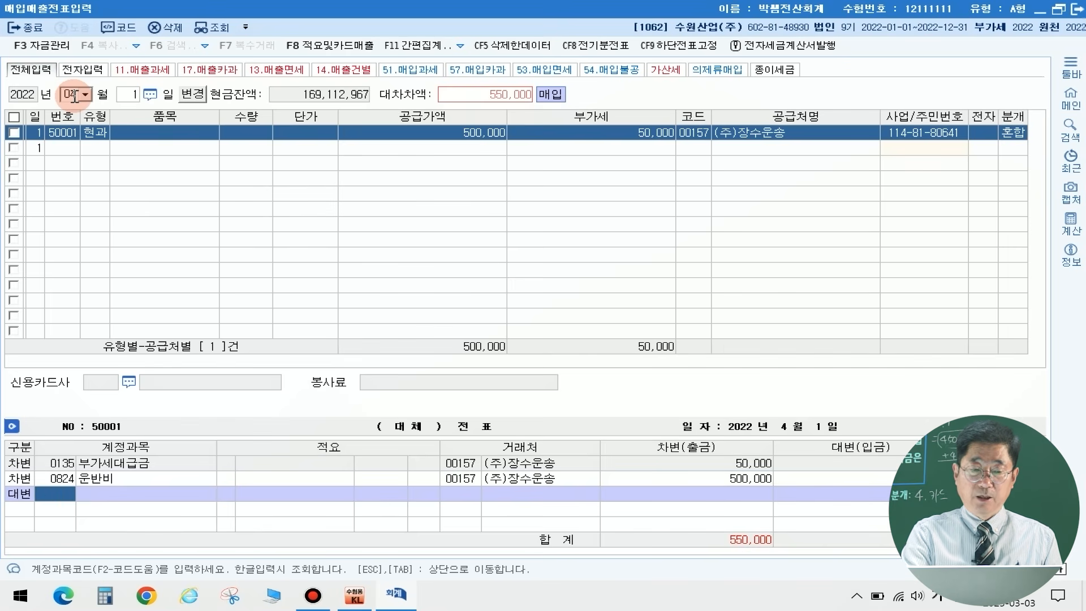
{"action": "type", "text": "101"}
{"action": "key", "text": "Return"}
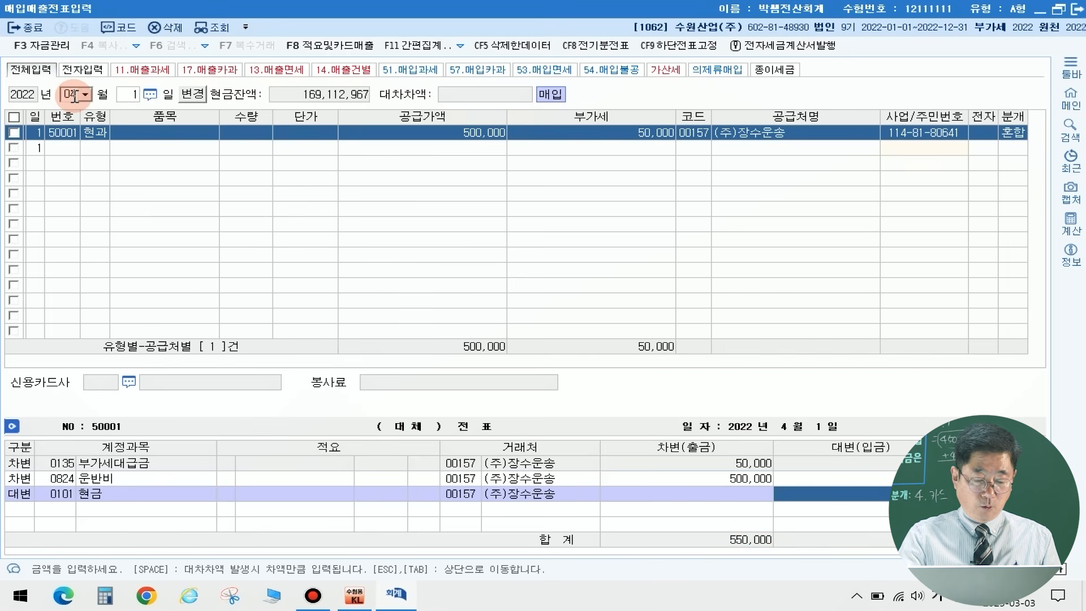
{"action": "key", "text": "Return"}
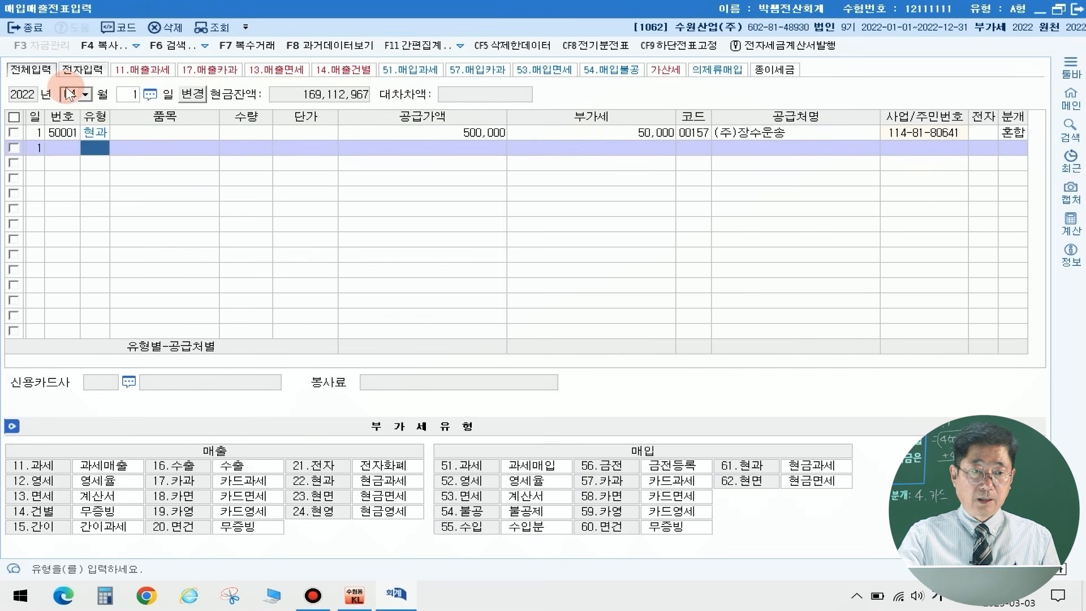
Step: Start a May 20 entry with the purchase VAT type 57.카과, leaving item, quantity and unit price blank
{"action": "left_click", "coordinate": [65, 87]}
{"action": "type", "text": "05"}
{"action": "key", "text": "Return"}
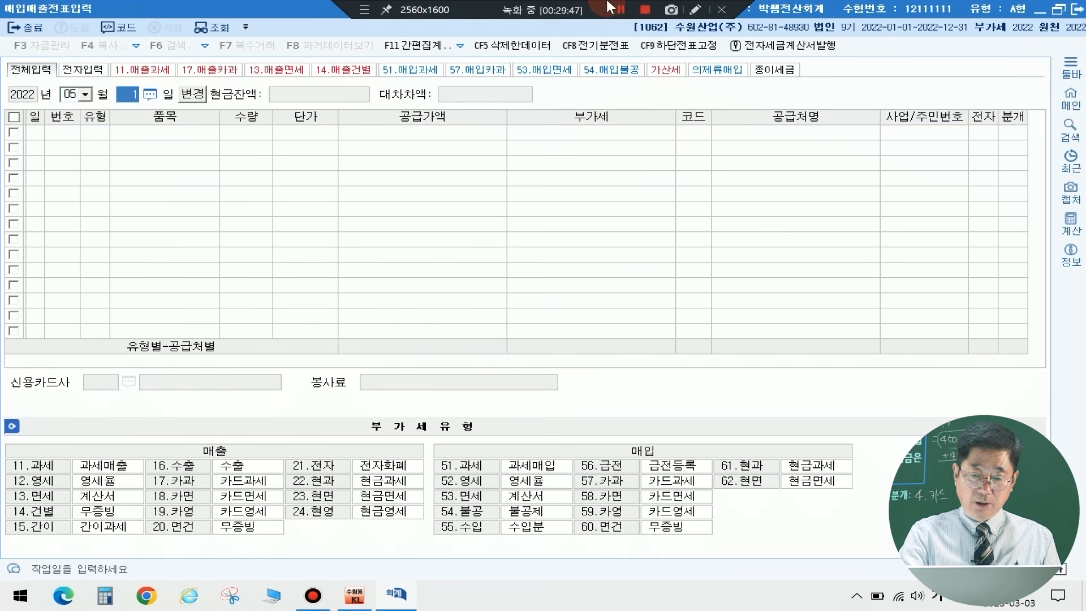
{"action": "type", "text": "20"}
{"action": "key", "text": "Return"}
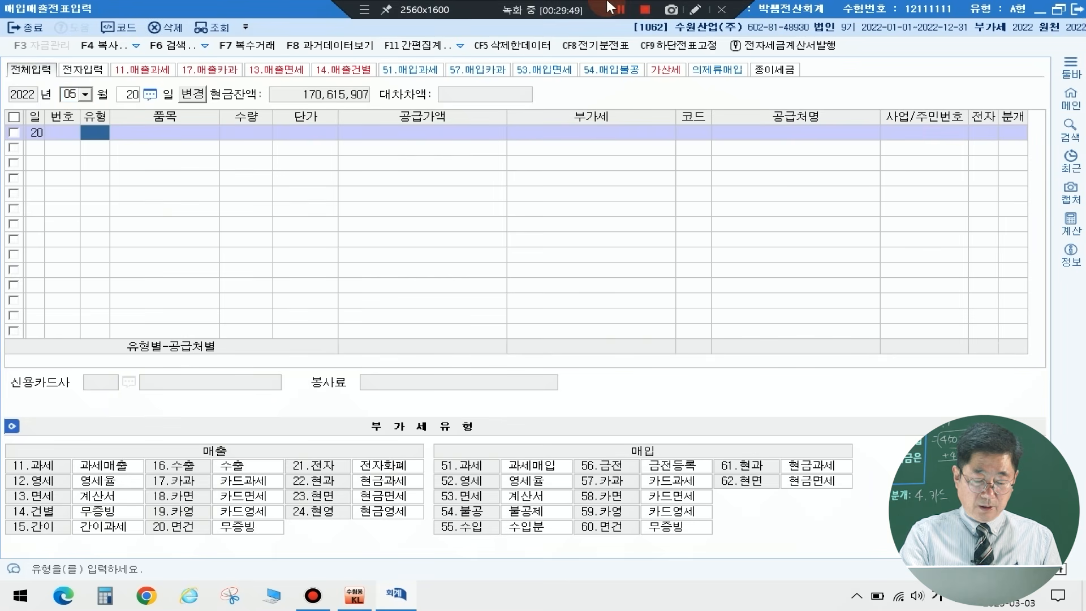
{"action": "type", "text": "57"}
{"action": "key", "text": "Return"}
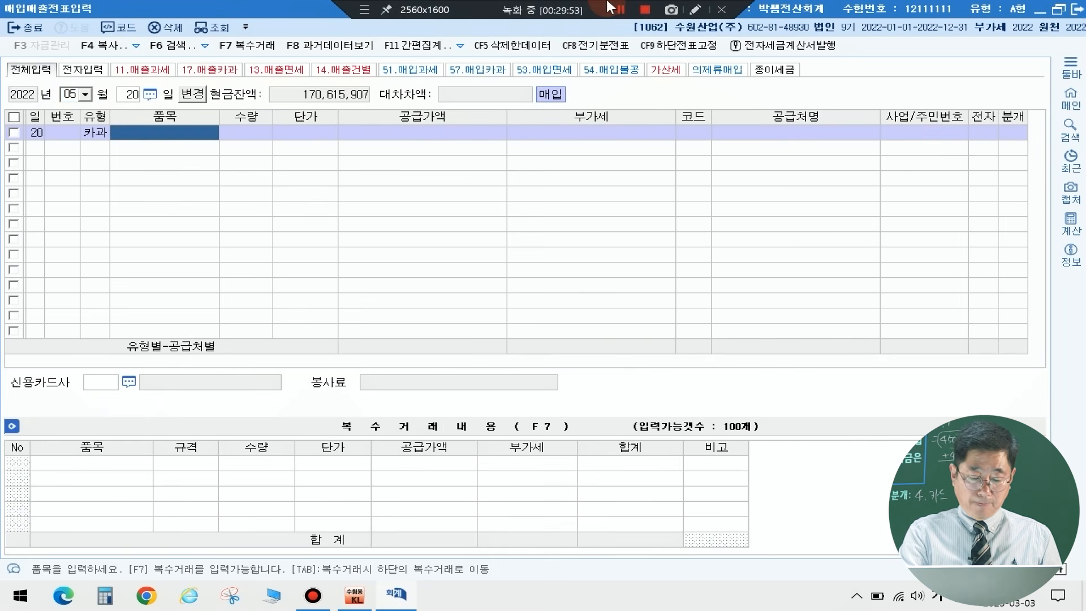
{"action": "key", "text": "Return"}
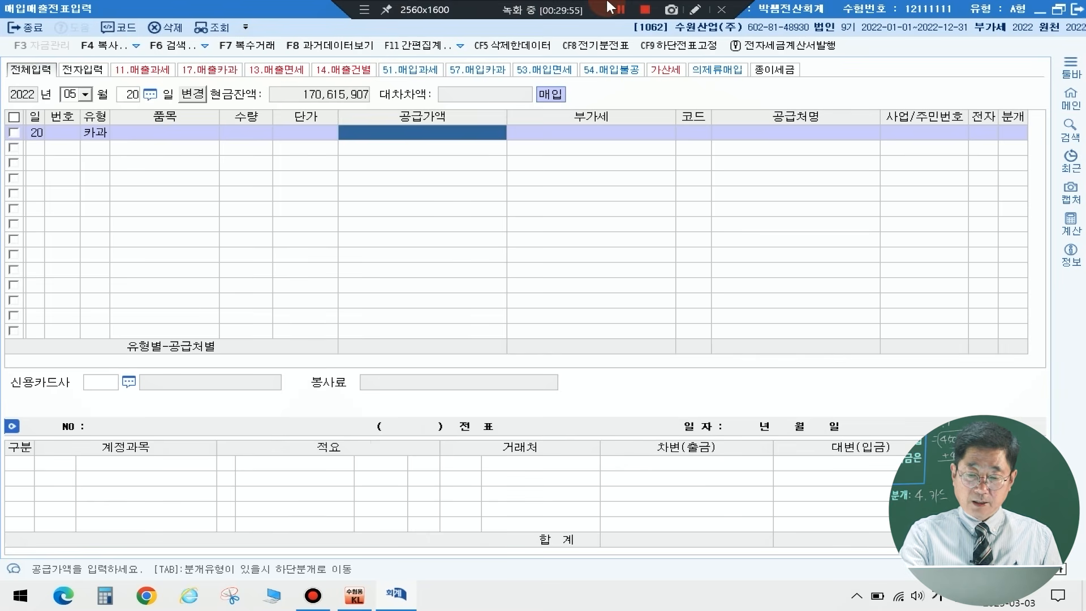
Step: Enter a supply value of 450,000 in the May 20 card purchase row
{"action": "type", "text": "4500000"}
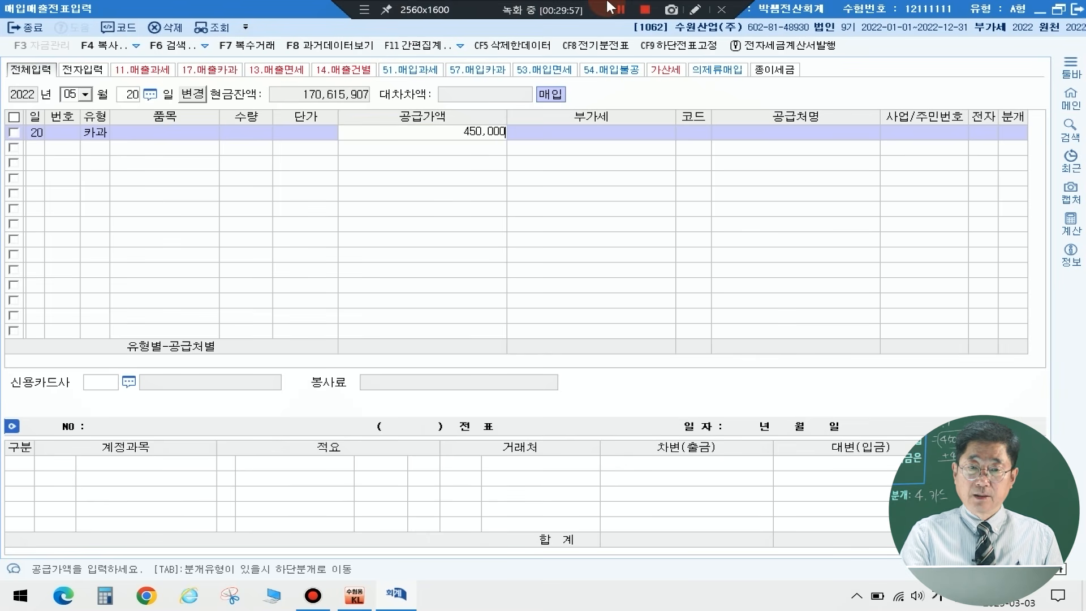
{"action": "key", "text": "Return"}
{"action": "key", "text": "shift+Tab"}
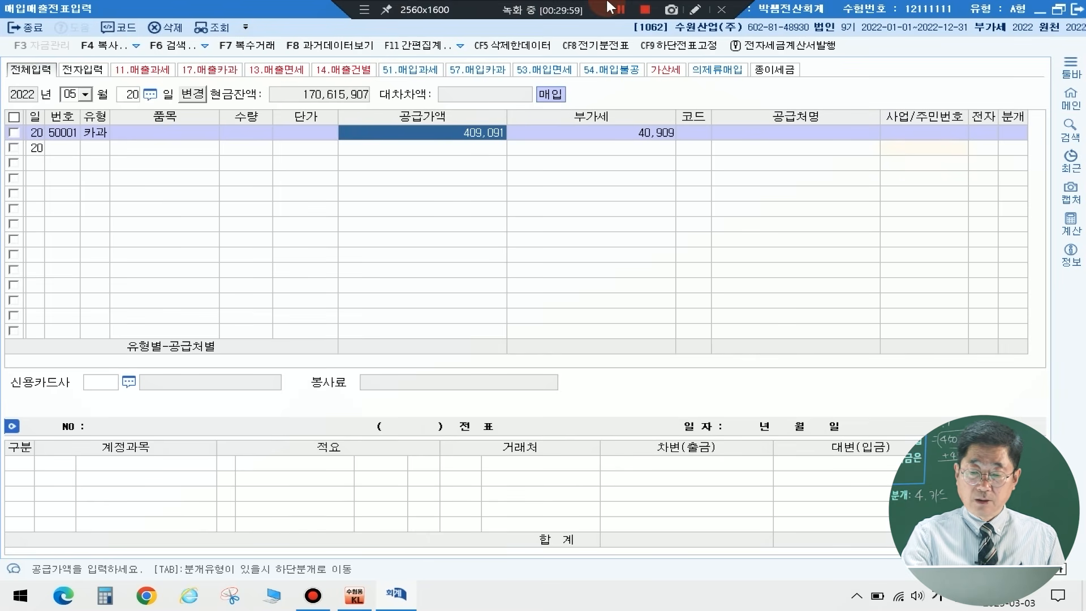
{"action": "type", "text": "4500000"}
{"action": "key", "text": "Return"}
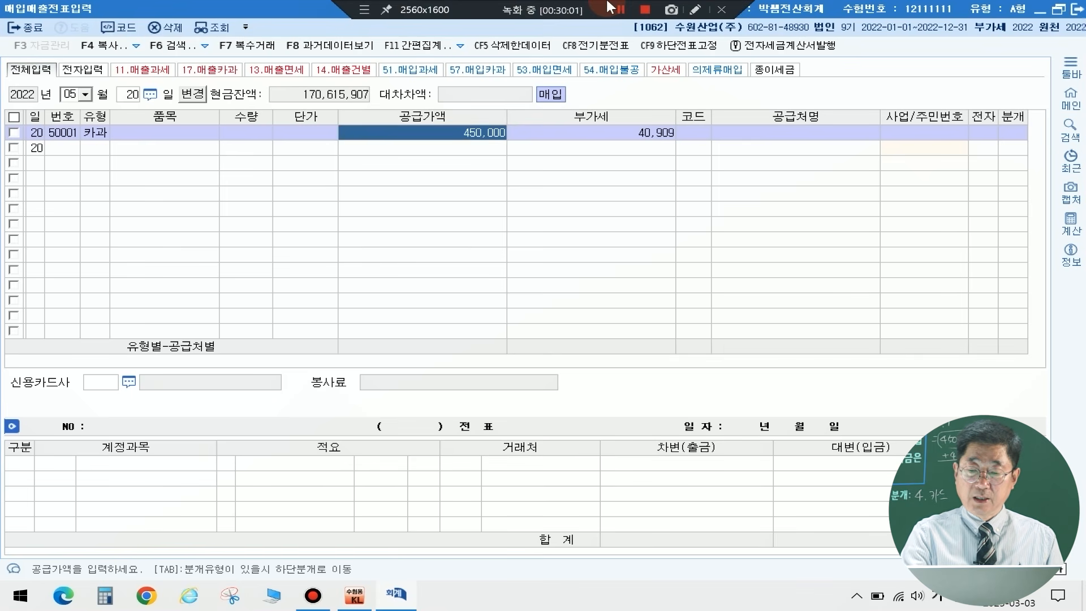
Step: Set the VAT amount to 45,000 and assign the supplier 온리푸드 to the May 20 card purchase row
{"action": "type", "text": "45,000"}
{"action": "key", "text": "Return"}
{"action": "type", "text": "온리"}
{"action": "key", "text": "Return"}
{"action": "key", "text": "Return"}
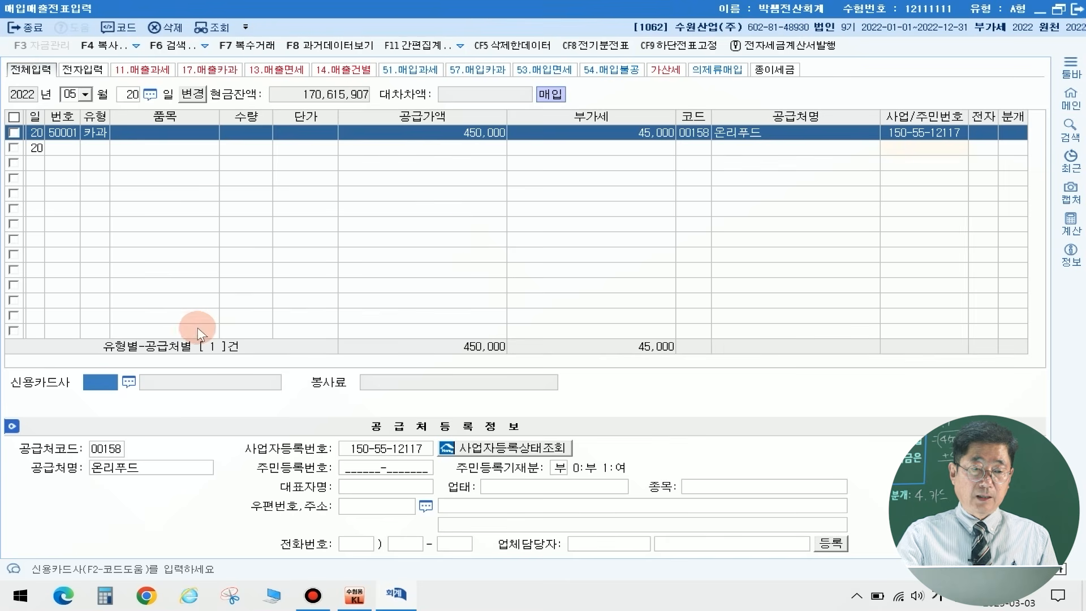
Step: Assign 국민카드 as the credit card company and set the May 20 entry's journal type to 4 (카드)
{"action": "left_click", "coordinate": [129, 381]}
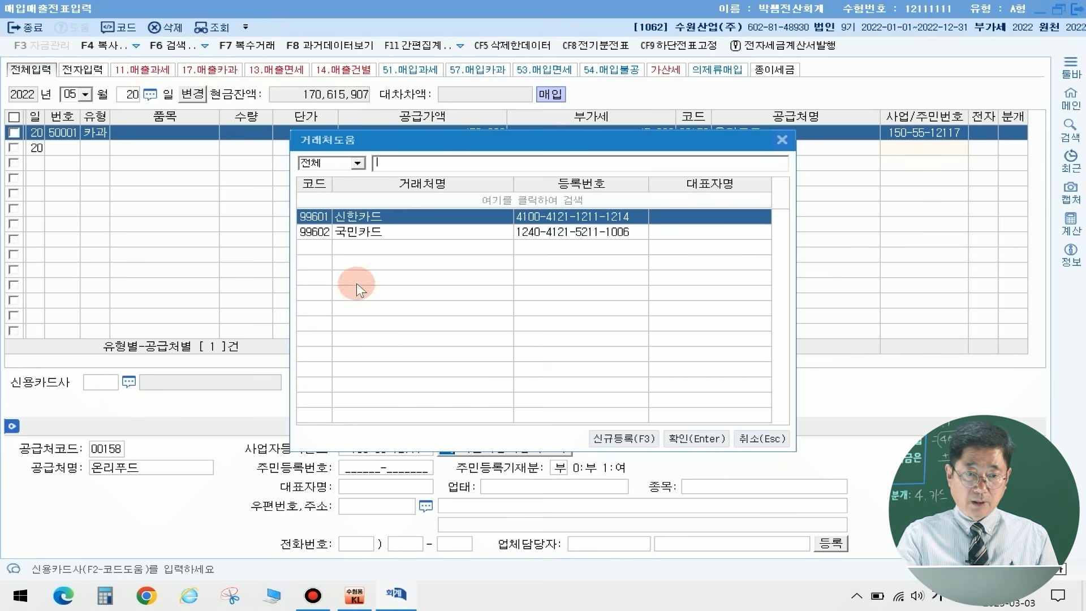
{"action": "left_click", "coordinate": [368, 232]}
{"action": "left_click", "coordinate": [679, 440]}
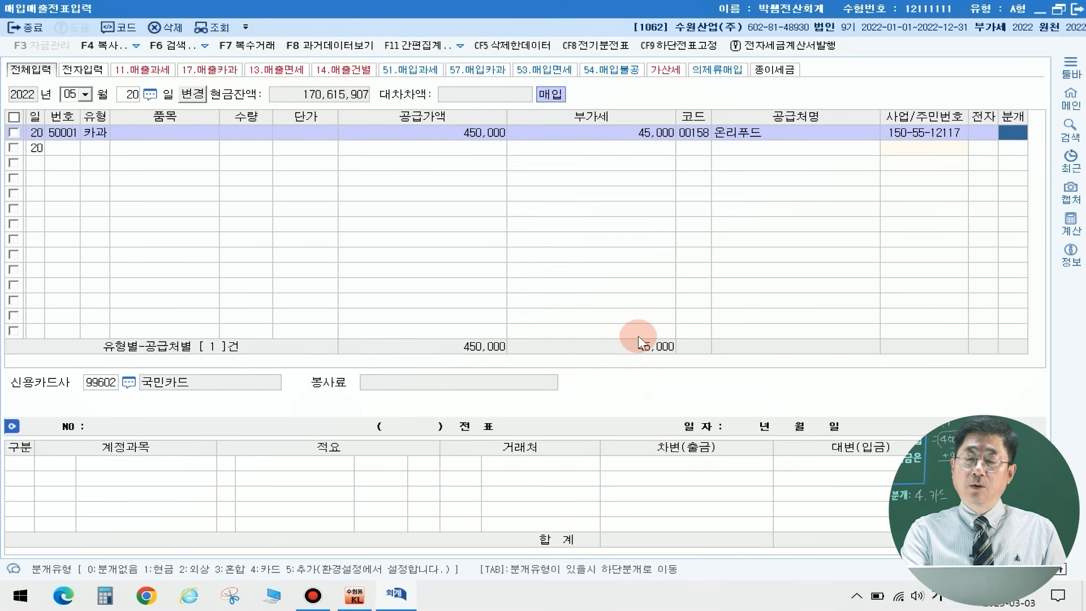
{"action": "type", "text": "4"}
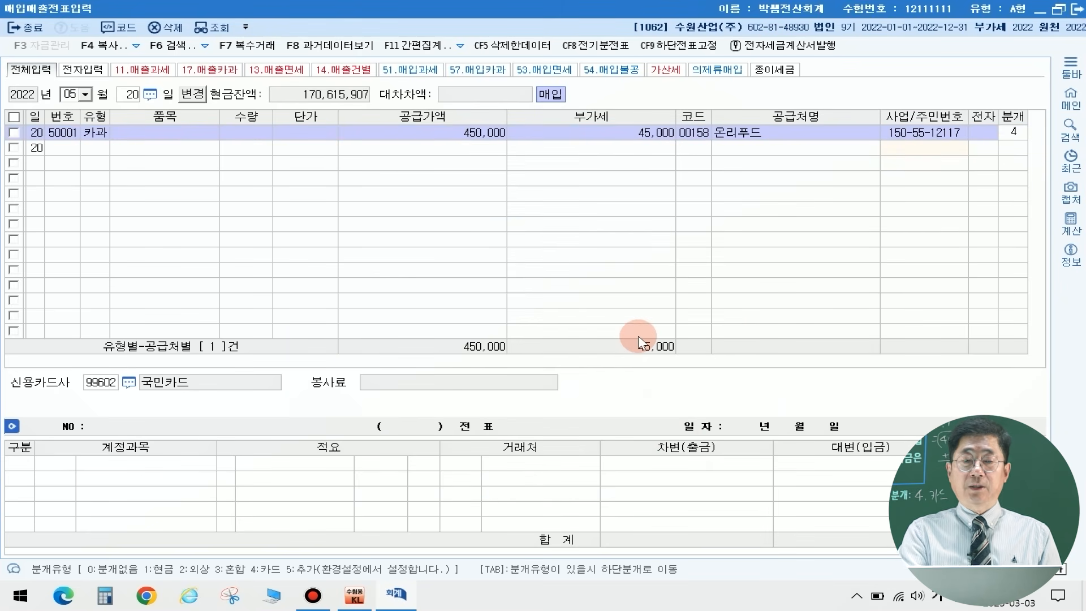
{"action": "key", "text": "Return"}
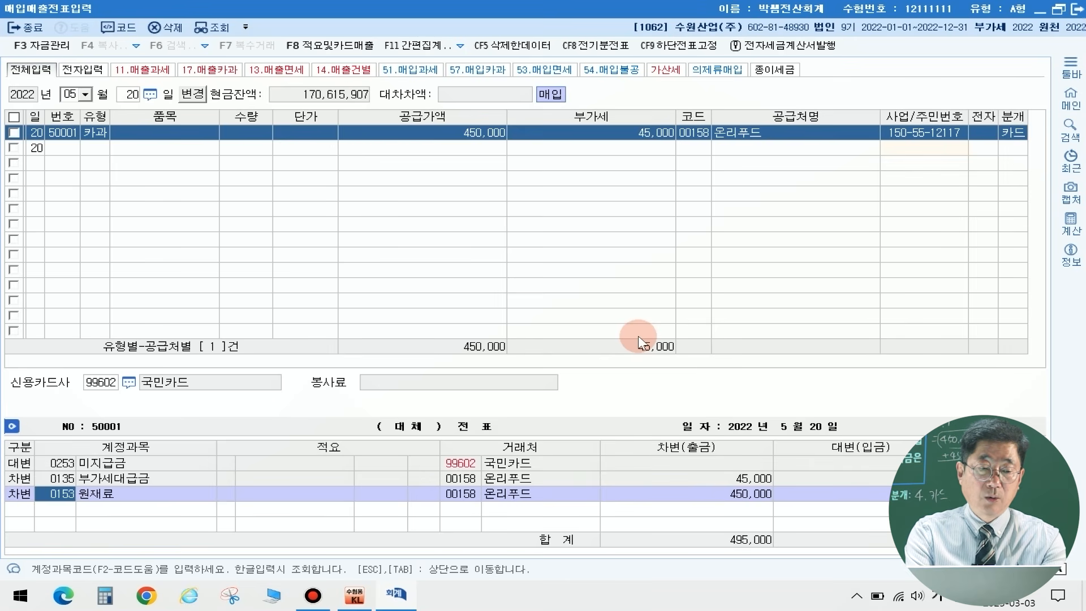
Step: Replace the debit account 원재료 with 0511 복리후생비 (제조원가), complete the May 20 voucher and close the sales and purchase entry window
{"action": "type", "text": "복리후"}
{"action": "key", "text": "Return"}
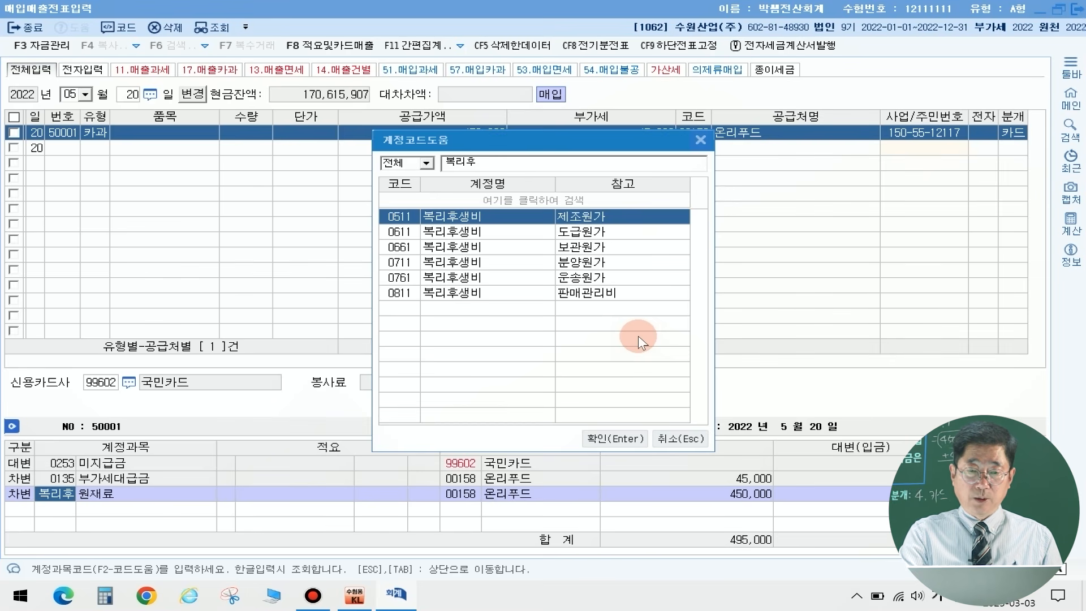
{"action": "key", "text": "Return"}
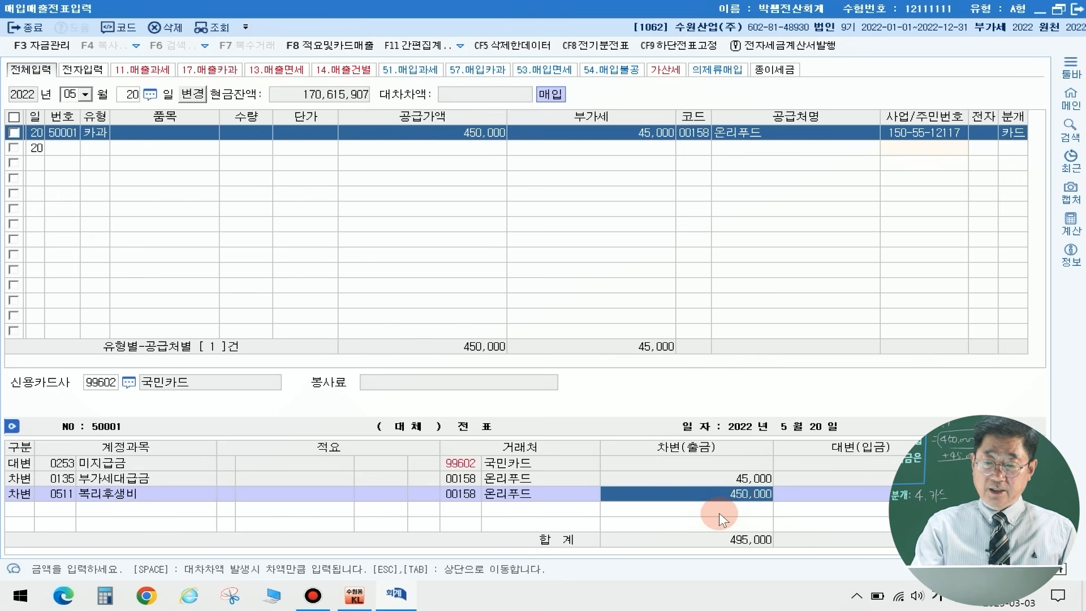
{"action": "key", "text": "Return"}
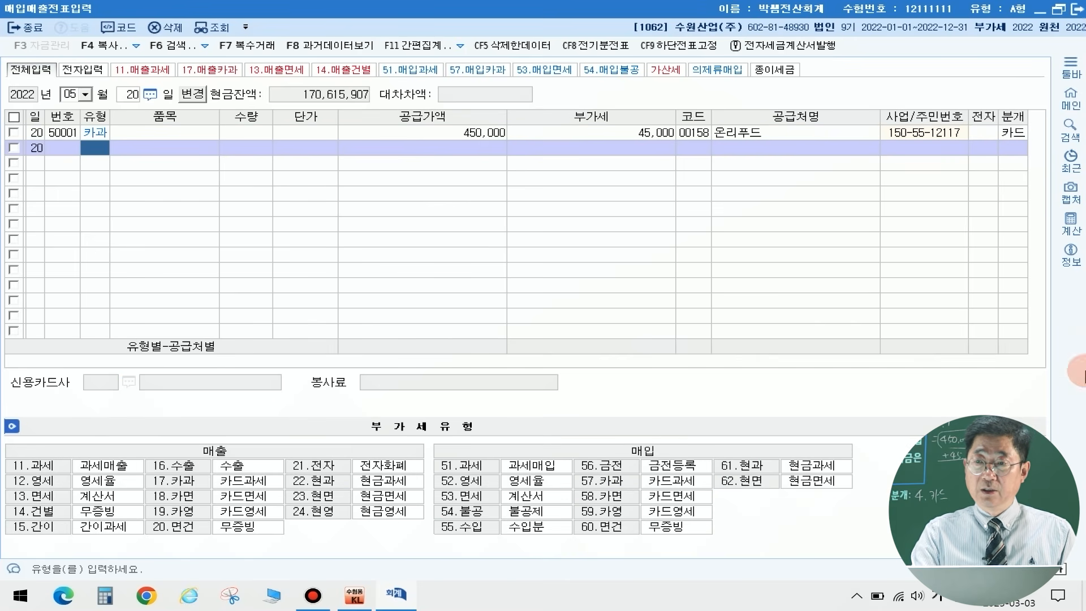
{"action": "left_click", "coordinate": [1077, 9]}
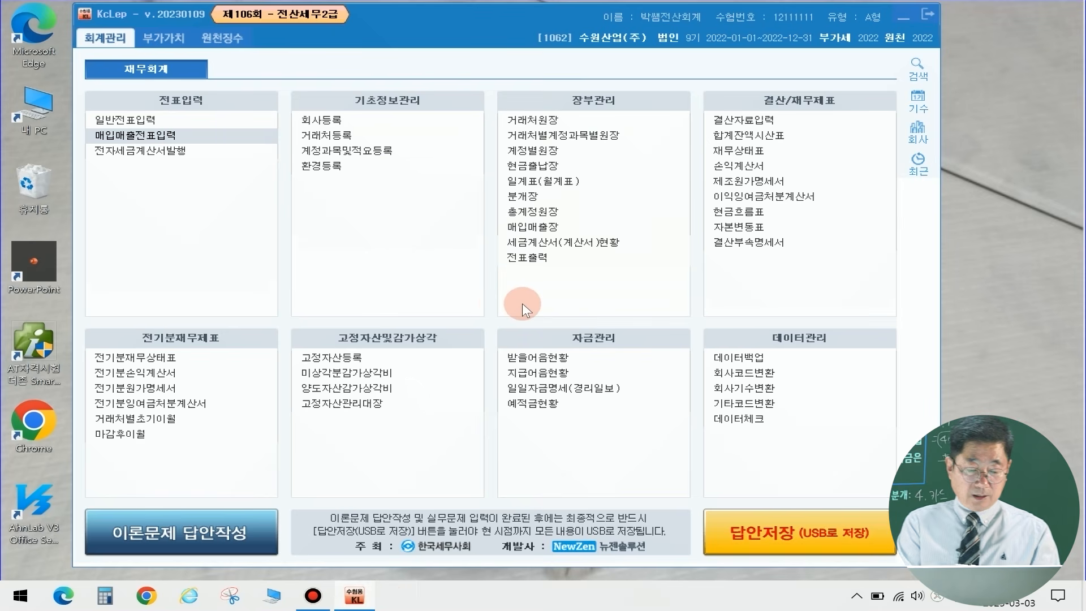
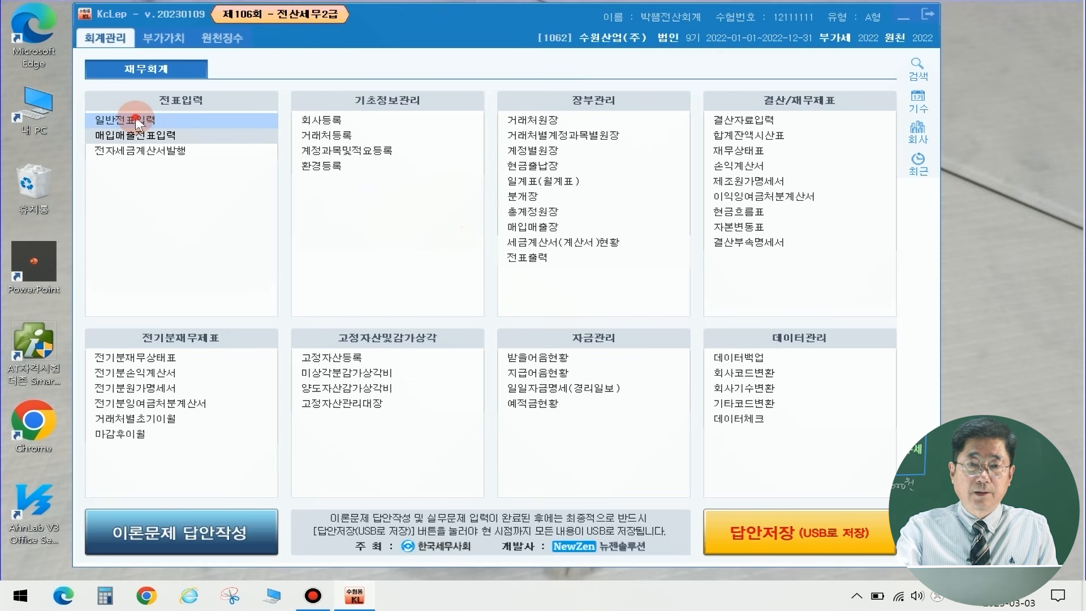
Step: Open the general voucher entry (일반전표입력) window, maximize it and set the voucher date to December 31
{"action": "left_click", "coordinate": [189, 124]}
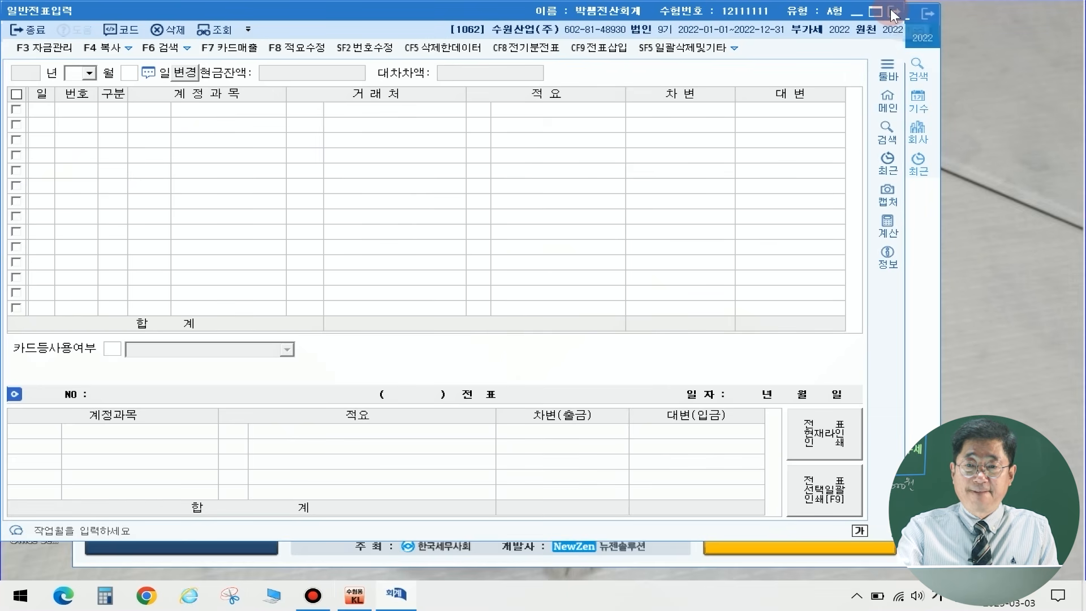
{"action": "left_click", "coordinate": [876, 12]}
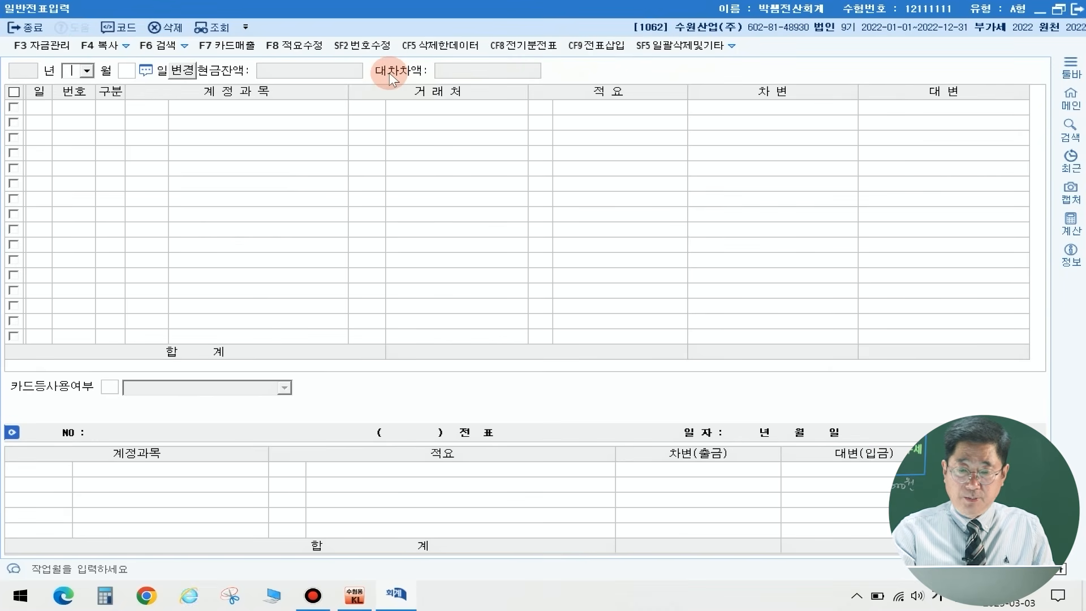
{"action": "type", "text": "12"}
{"action": "key", "text": "Return"}
{"action": "type", "text": "31"}
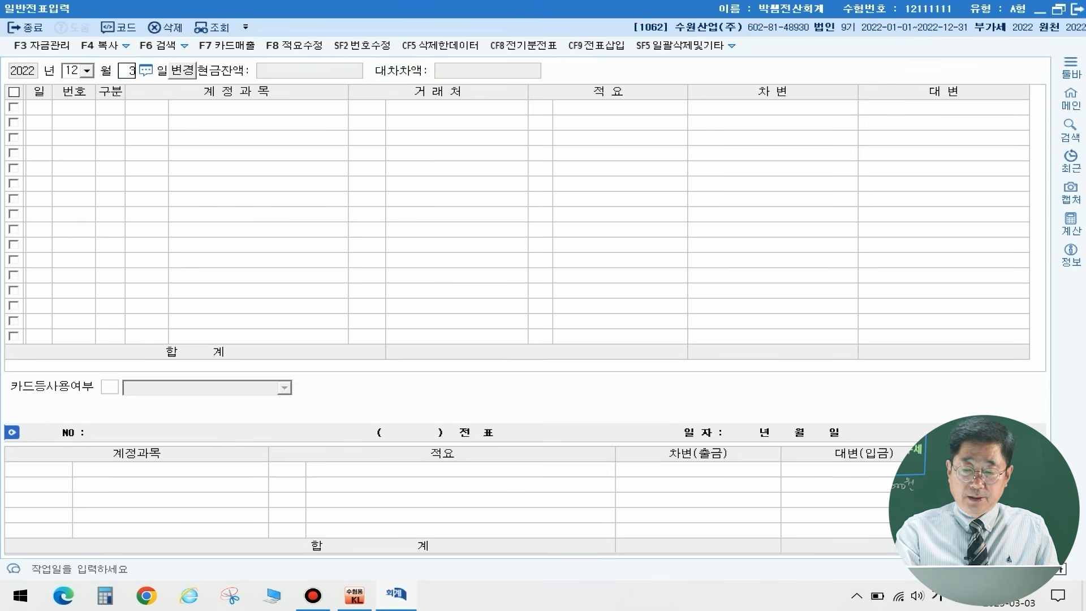
{"action": "key", "text": "Return"}
Step: Start a debit (차변) line on December 31 and assign the account 0830 소모품비 (판매관리비)
{"action": "type", "text": "3"}
{"action": "key", "text": "Return"}
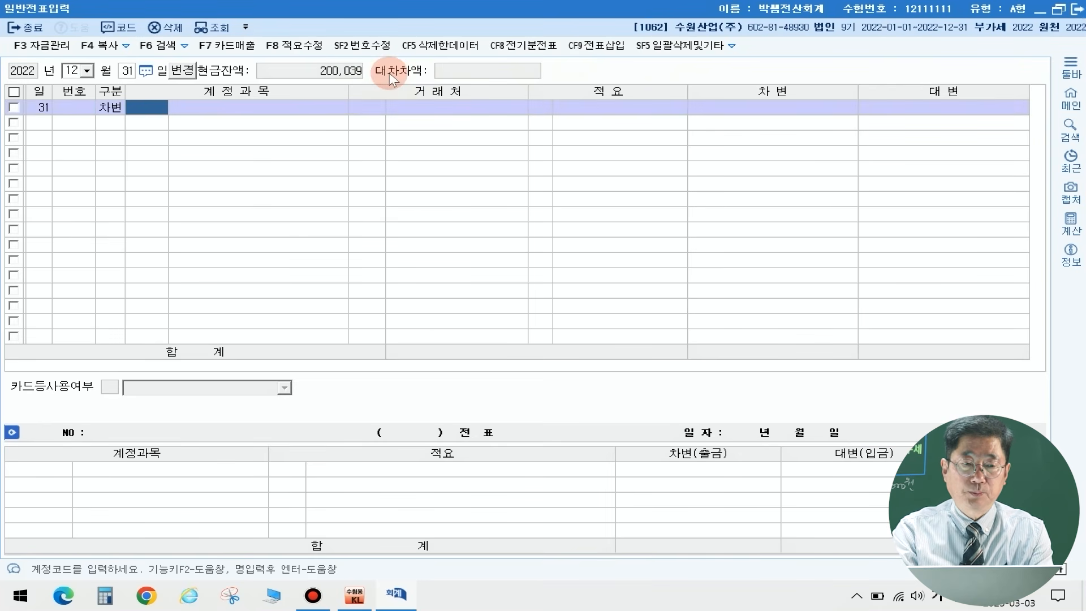
{"action": "type", "text": "소모품"}
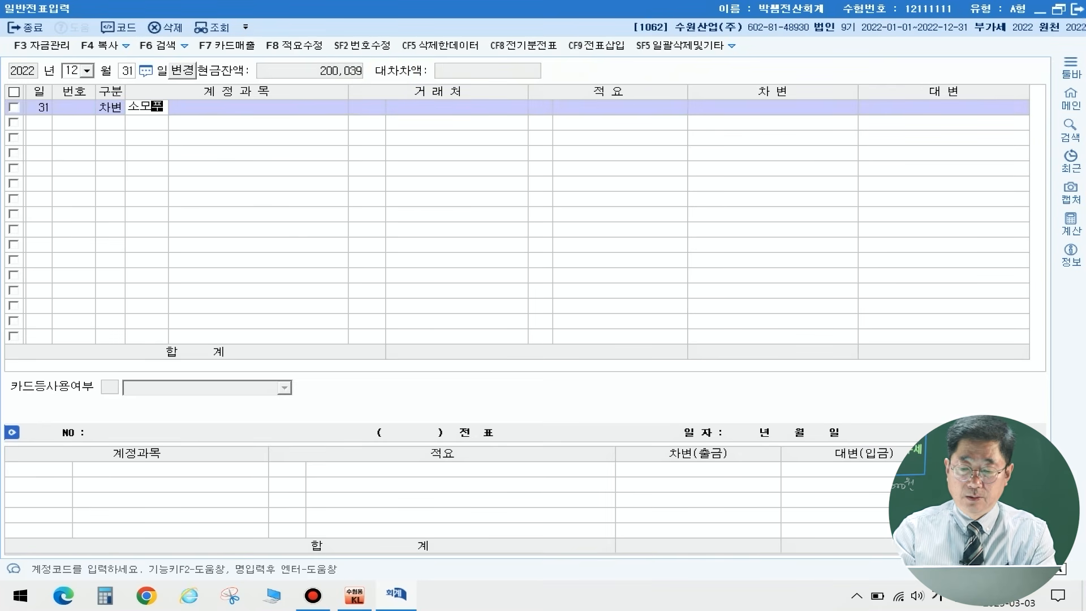
{"action": "key", "text": "BackSpace"}
{"action": "key", "text": "BackSpace"}
{"action": "key", "text": "BackSpace"}
{"action": "key", "text": "BackSpace"}
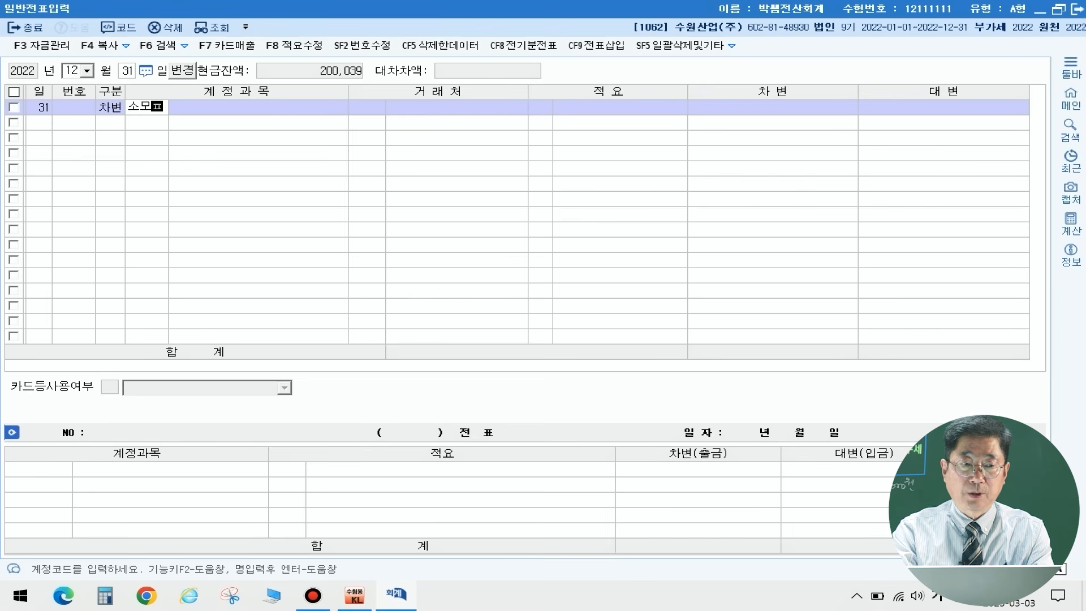
{"action": "type", "text": "ㅁㅗ"}
{"action": "key", "text": "Return"}
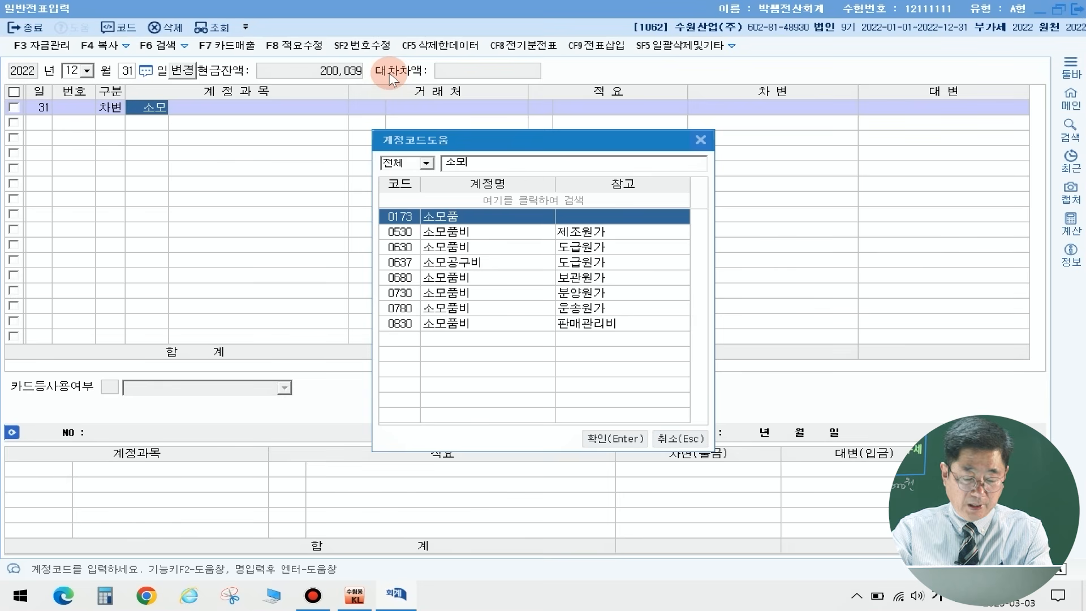
{"action": "key", "text": "Down"}
{"action": "key", "text": "Down"}
{"action": "key", "text": "Down"}
{"action": "key", "text": "Down"}
{"action": "key", "text": "Down"}
{"action": "key", "text": "Down"}
{"action": "key", "text": "Down"}
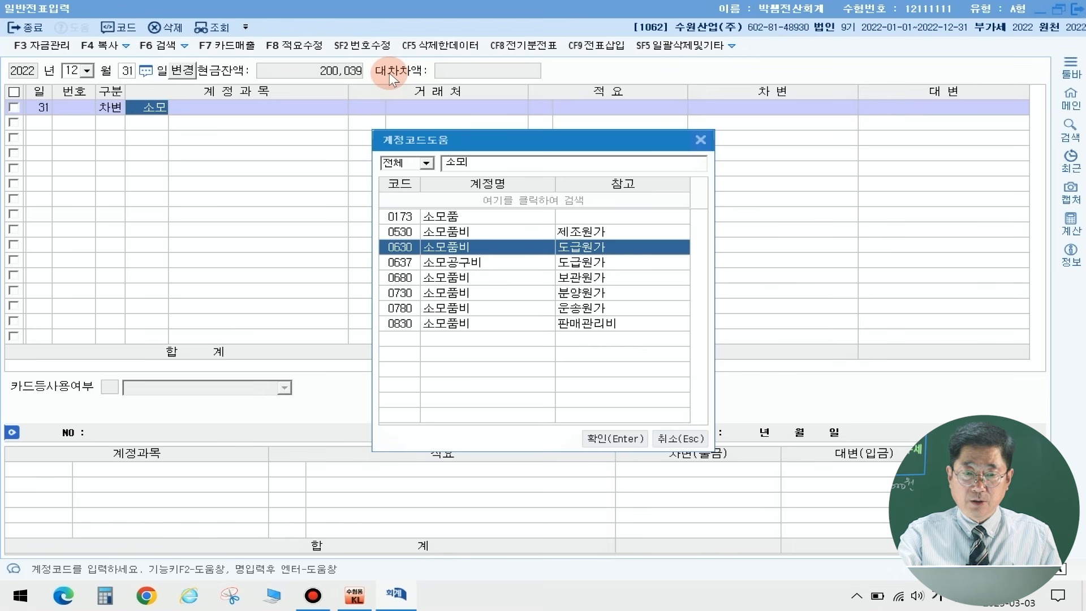
{"action": "key", "text": "Return"}
{"action": "key", "text": "Return"}
{"action": "key", "text": "Return"}
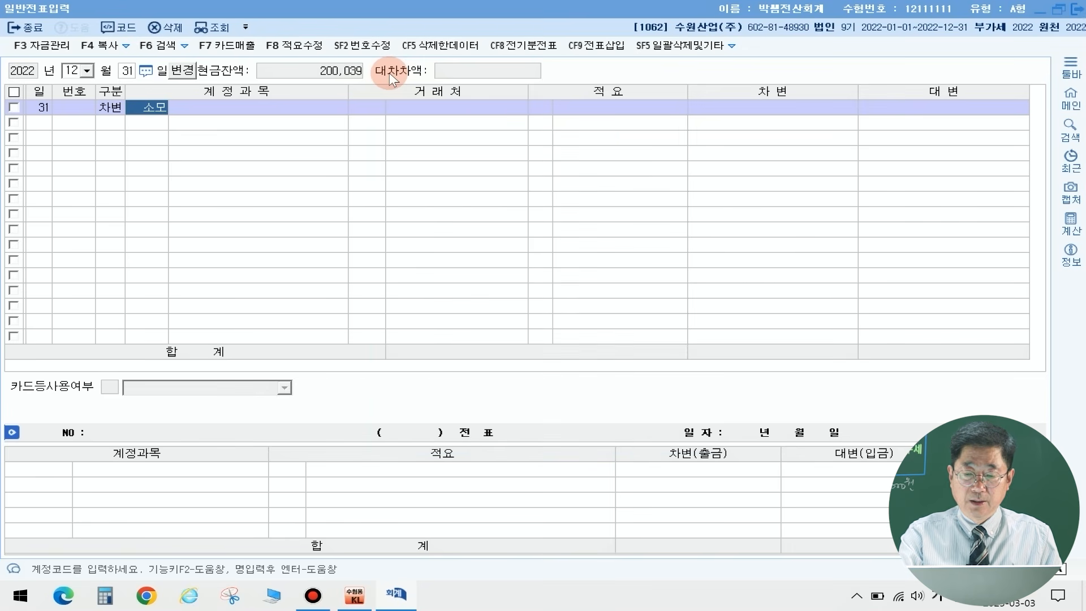
{"action": "key", "text": "Return"}
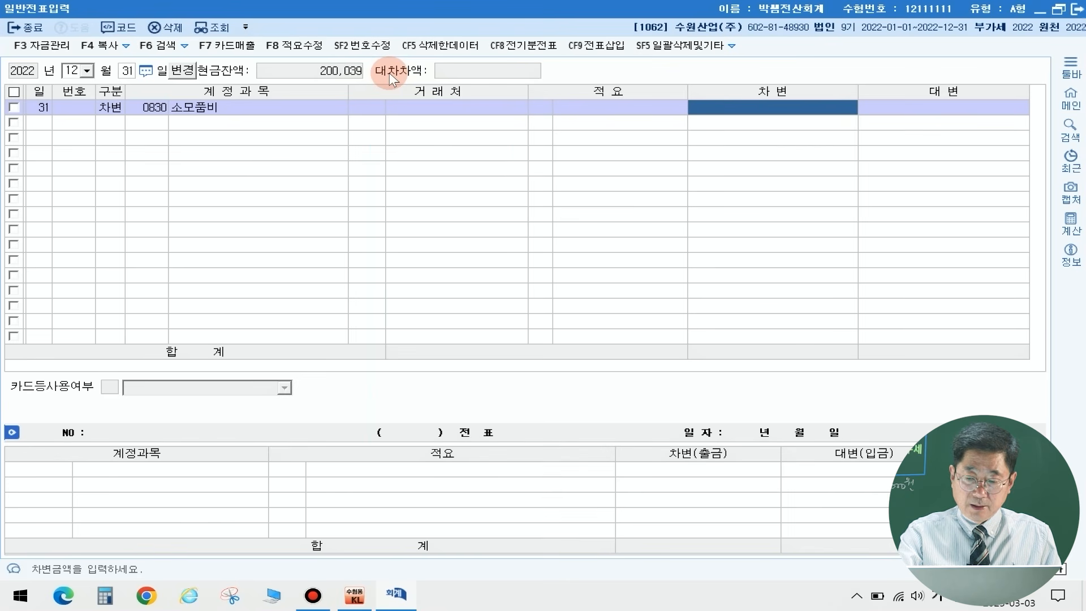
Step: Enter 300,000 as the 소모품비 debit and balance the voucher with a 300,000 credit to 0173 소모품
{"action": "type", "text": "3000000"}
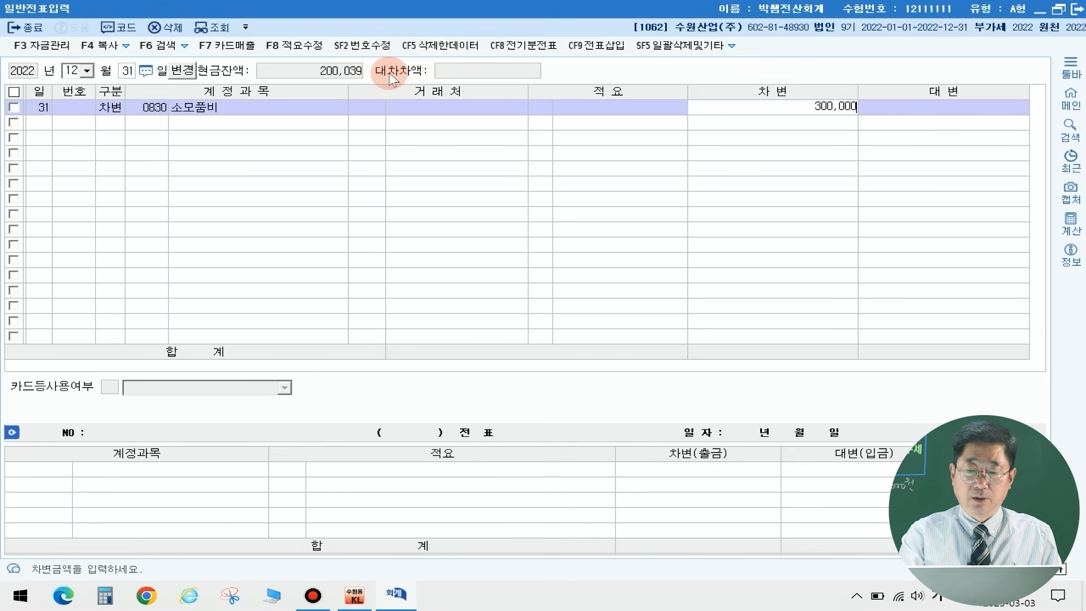
{"action": "key", "text": "Return"}
{"action": "key", "text": "Return"}
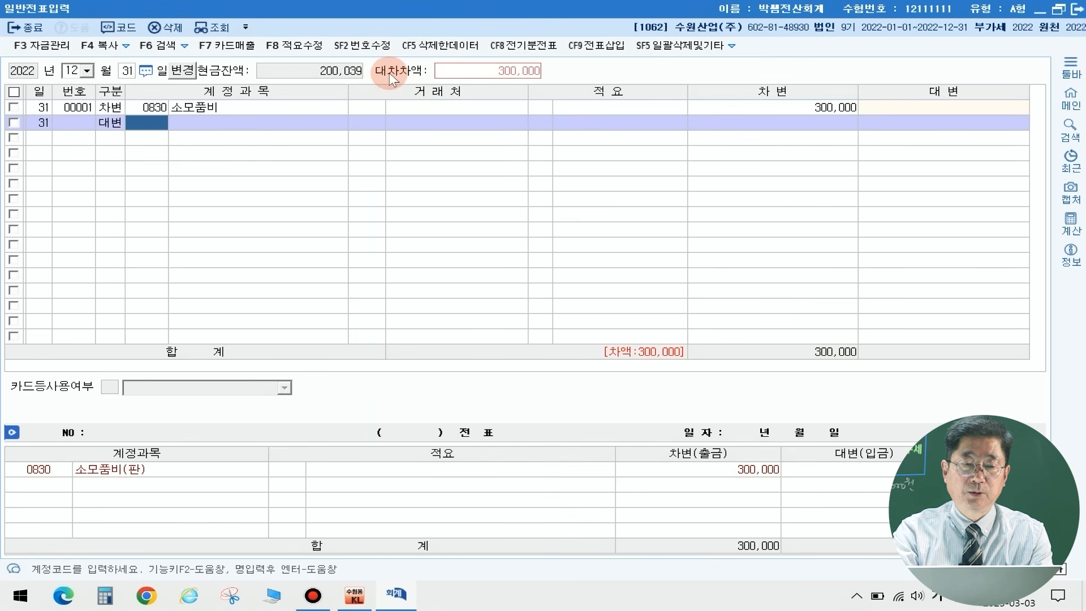
{"action": "type", "text": "소모품"}
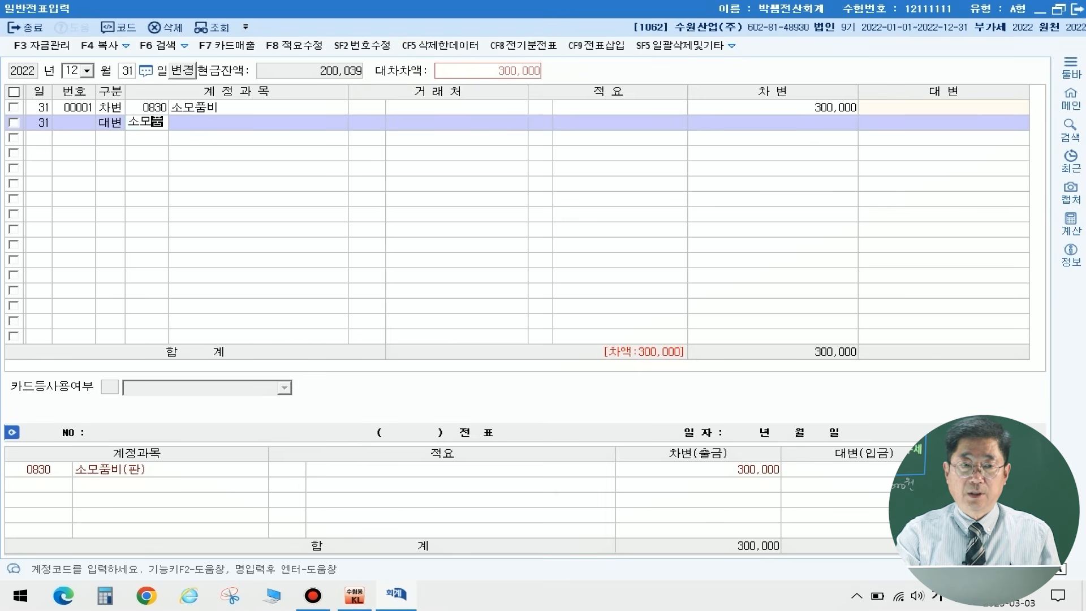
{"action": "key", "text": "Return"}
{"action": "key", "text": "Return"}
{"action": "key", "text": "Return"}
{"action": "key", "text": "Return"}
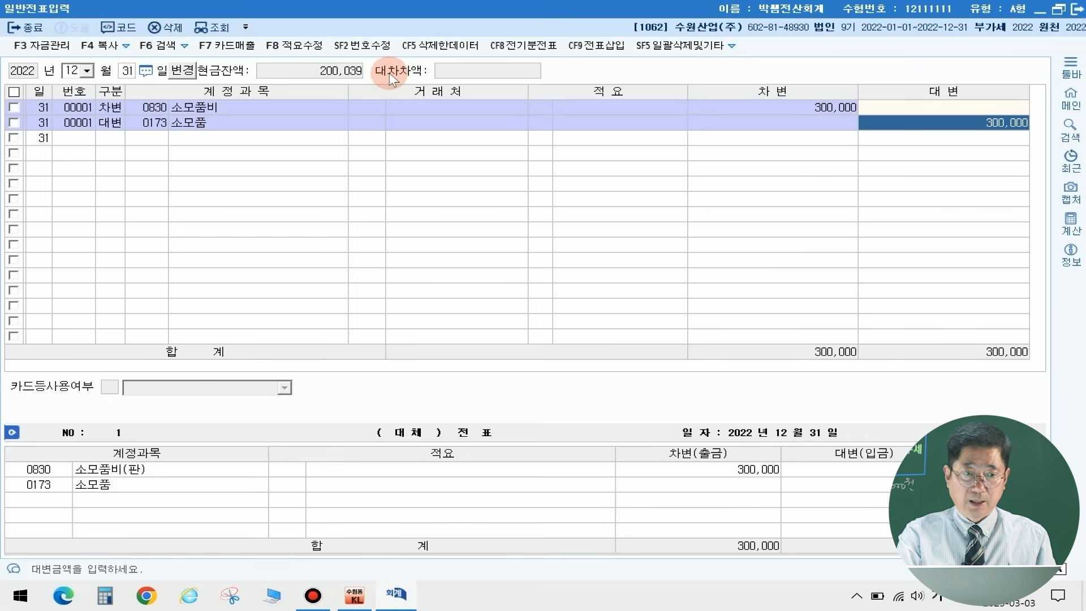
{"action": "key", "text": "Return"}
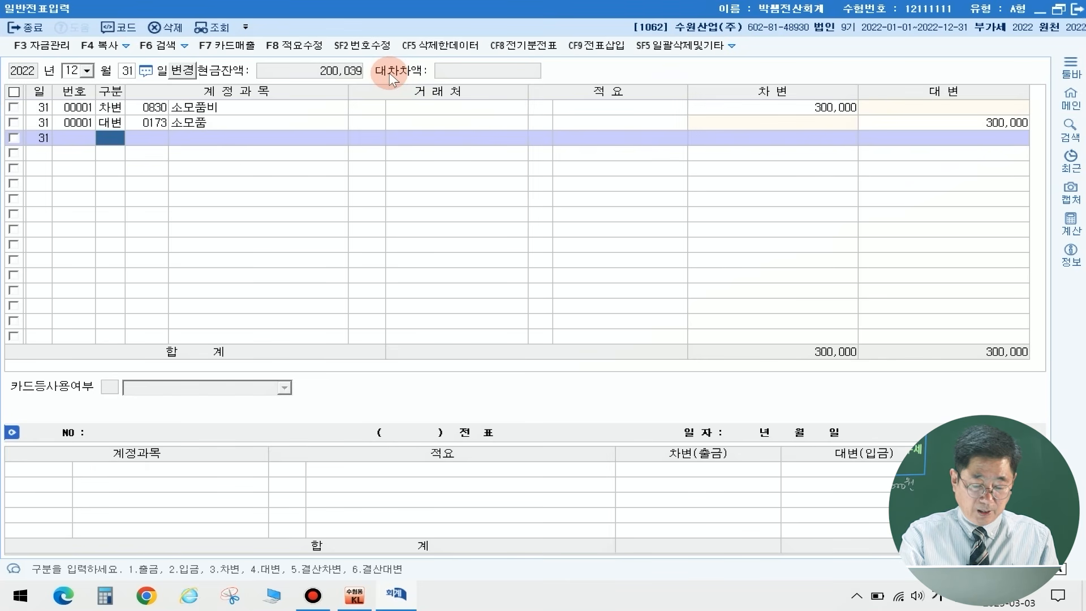
Step: Start a second December 31 voucher with a debit line for the account 0305 외화장기차입금
{"action": "type", "text": "3"}
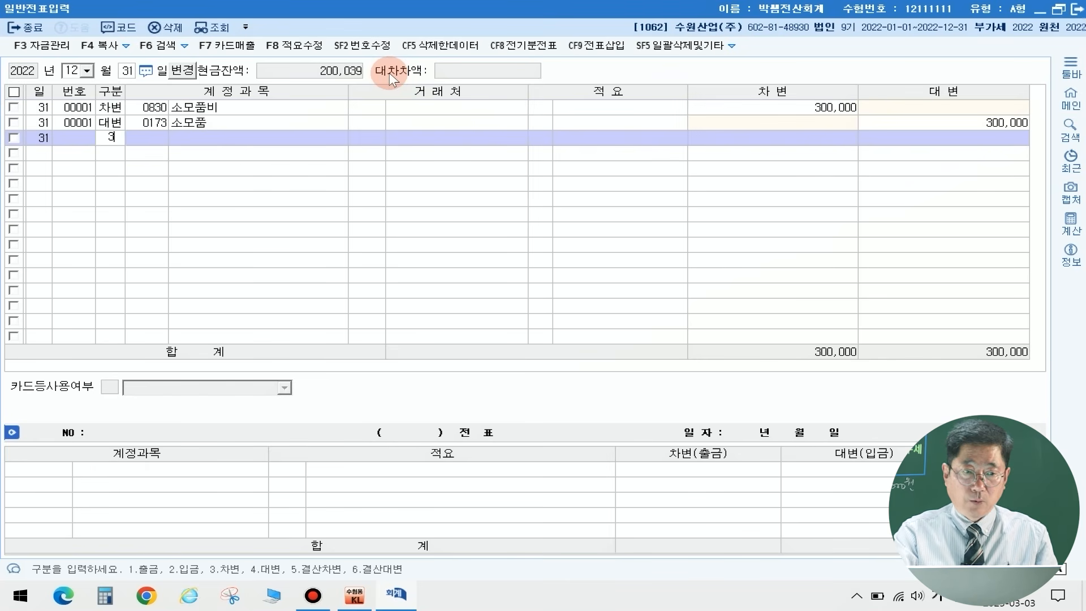
{"action": "key", "text": "Return"}
{"action": "type", "text": "외화차"}
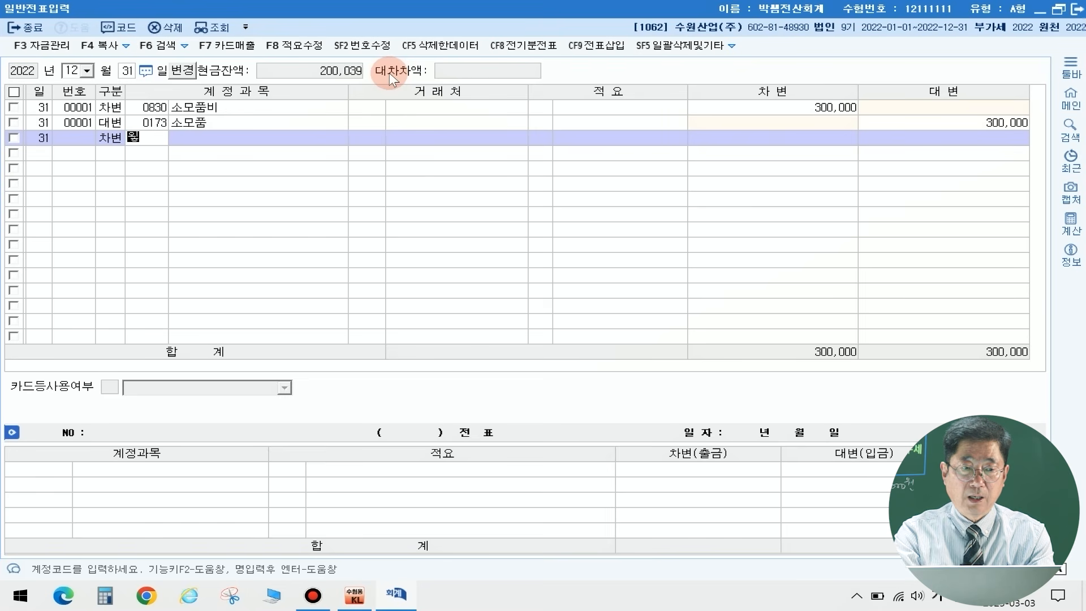
{"action": "type", "text": "ㅇ"}
{"action": "key", "text": "Return"}
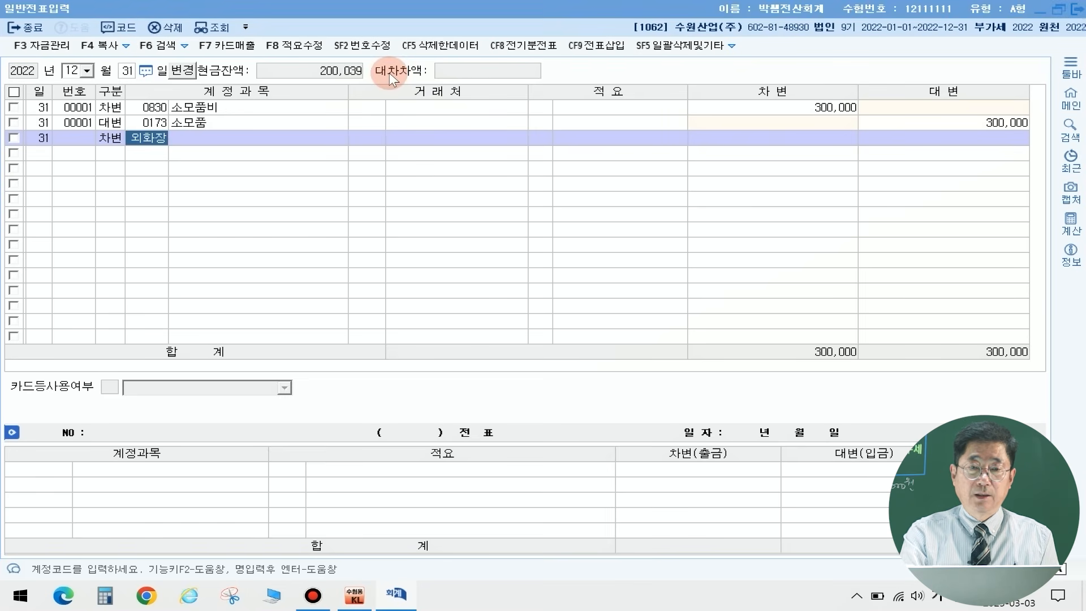
{"action": "key", "text": "Return"}
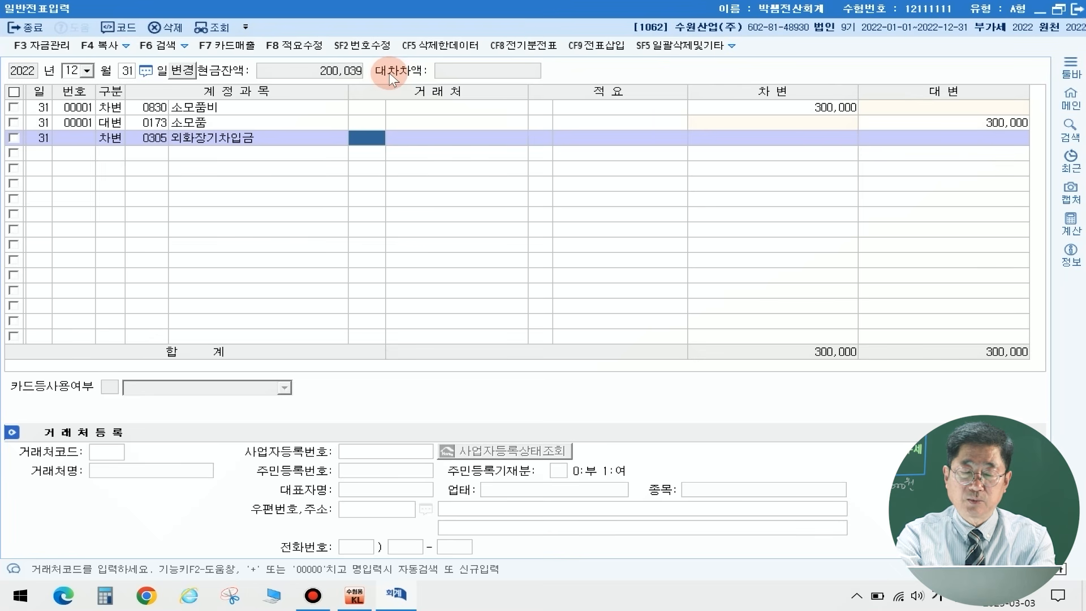
Step: Assign 하나은행 as the counterparty of the 외화장기차입금 line and enter a debit of 300,000
{"action": "type", "text": "하나"}
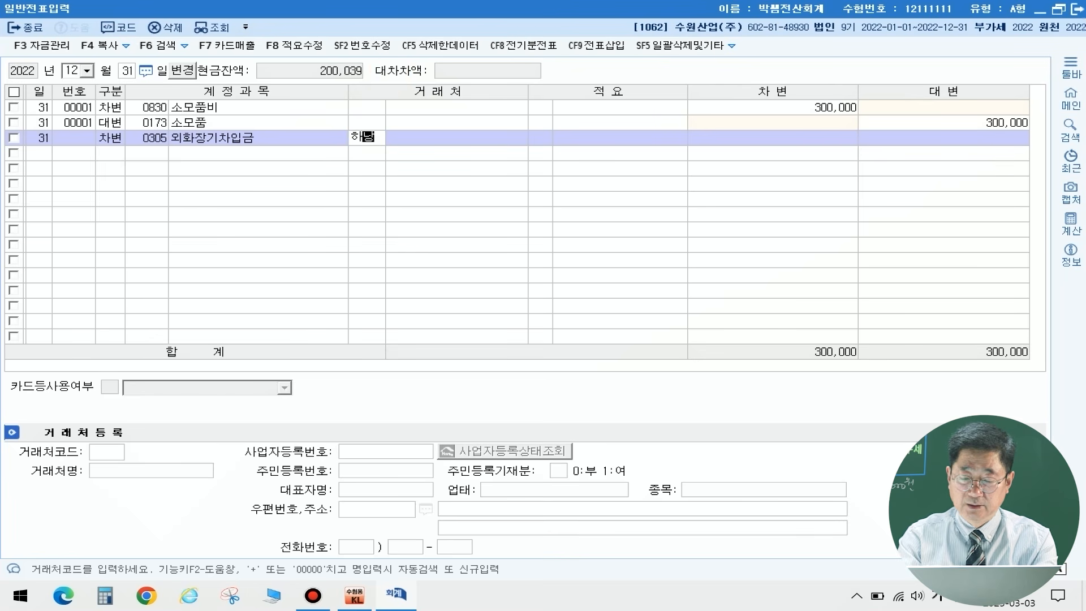
{"action": "type", "text": "은"}
{"action": "key", "text": "Return"}
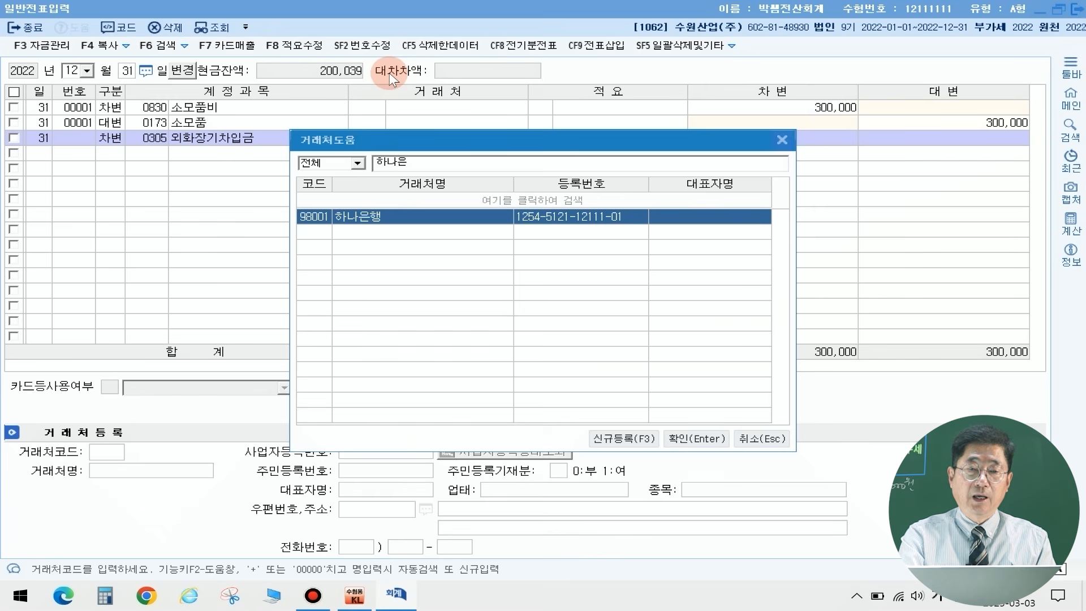
{"action": "key", "text": "Return"}
{"action": "key", "text": "Return"}
{"action": "key", "text": "Return"}
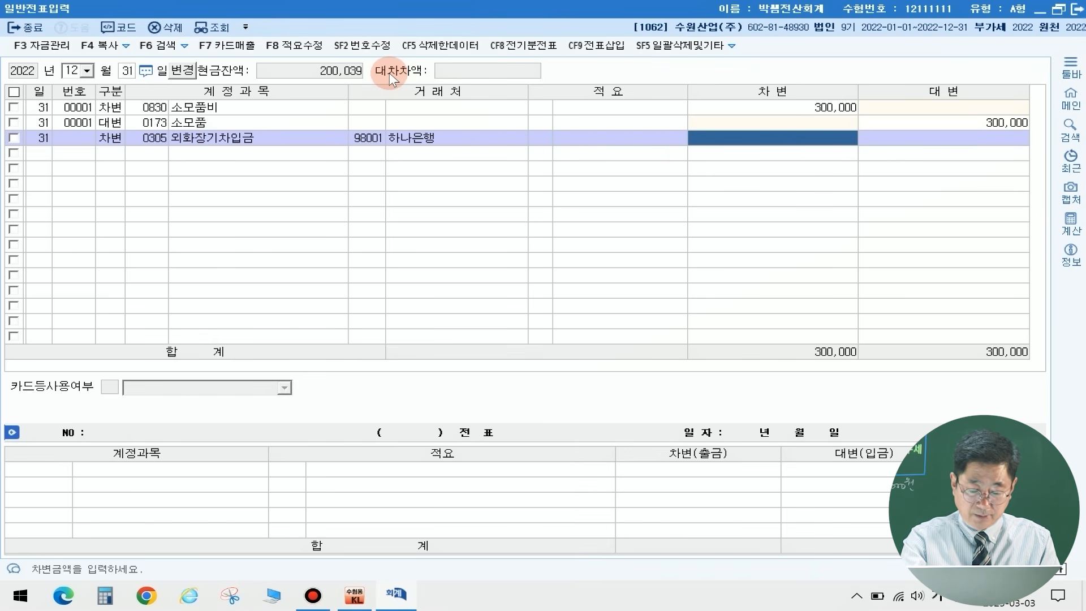
{"action": "type", "text": "300"}
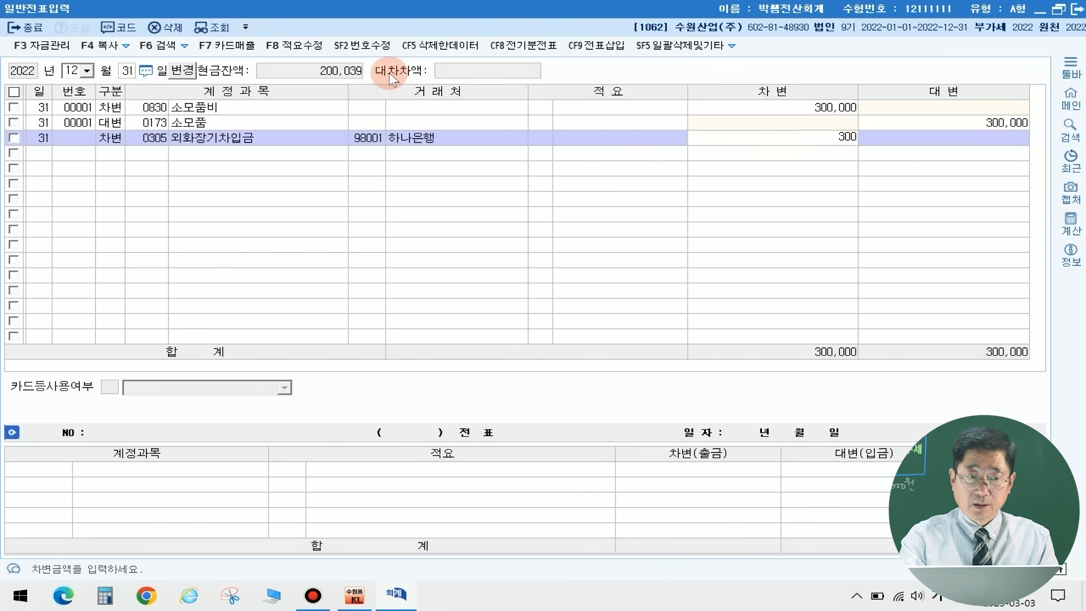
{"action": "type", "text": ",000"}
{"action": "key", "text": "Return"}
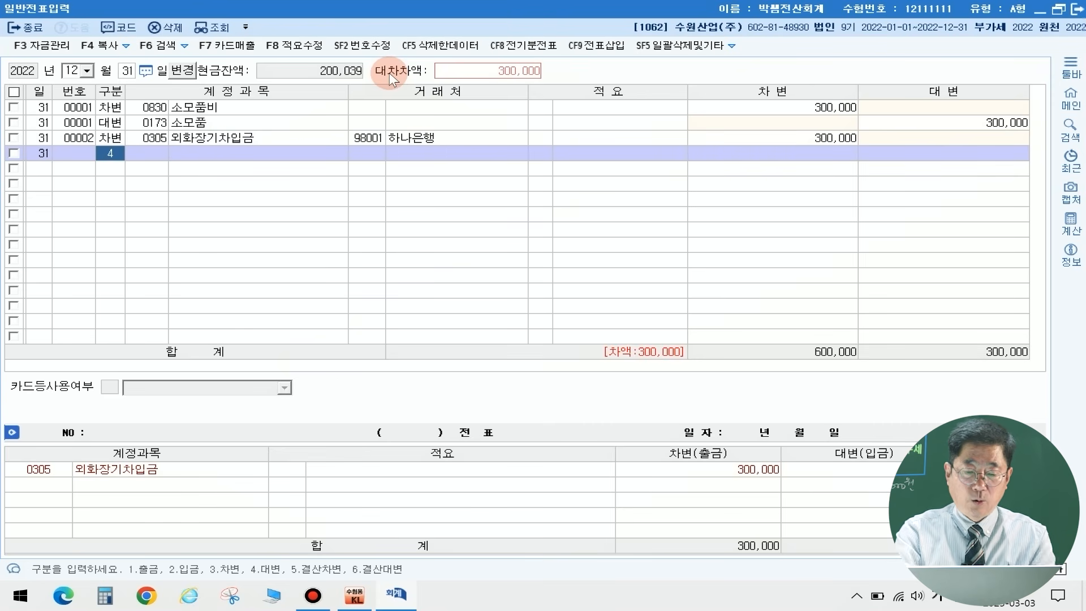
Step: Balance the 외화장기차입금 voucher with a 300,000 credit to 0910 외화환산이익, leaving its counterparty blank
{"action": "key", "text": "Return"}
{"action": "type", "text": "외화장"}
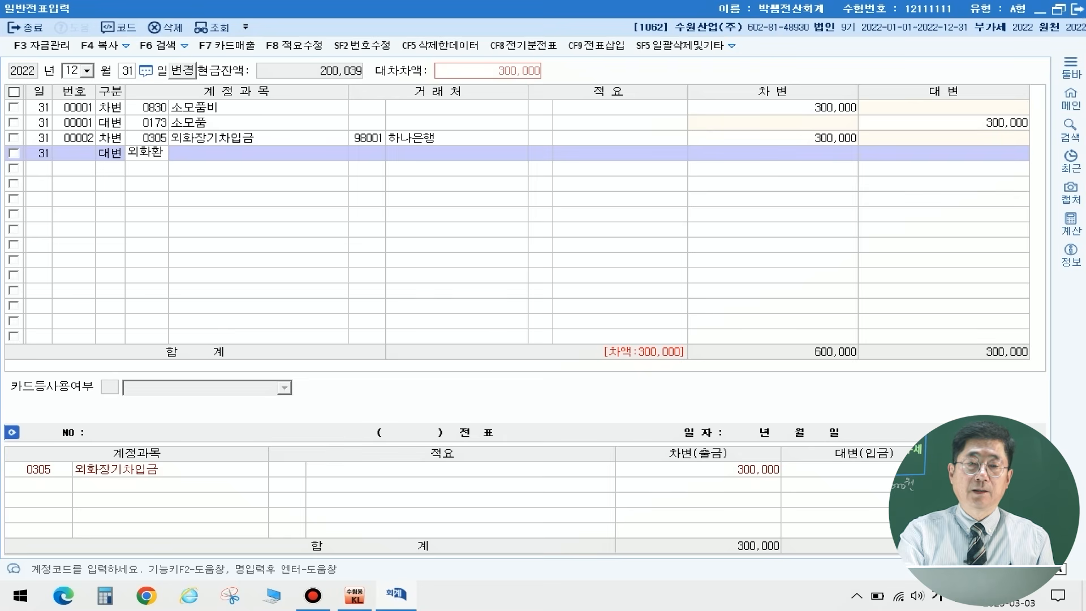
{"action": "key", "text": "Return"}
{"action": "key", "text": "Return"}
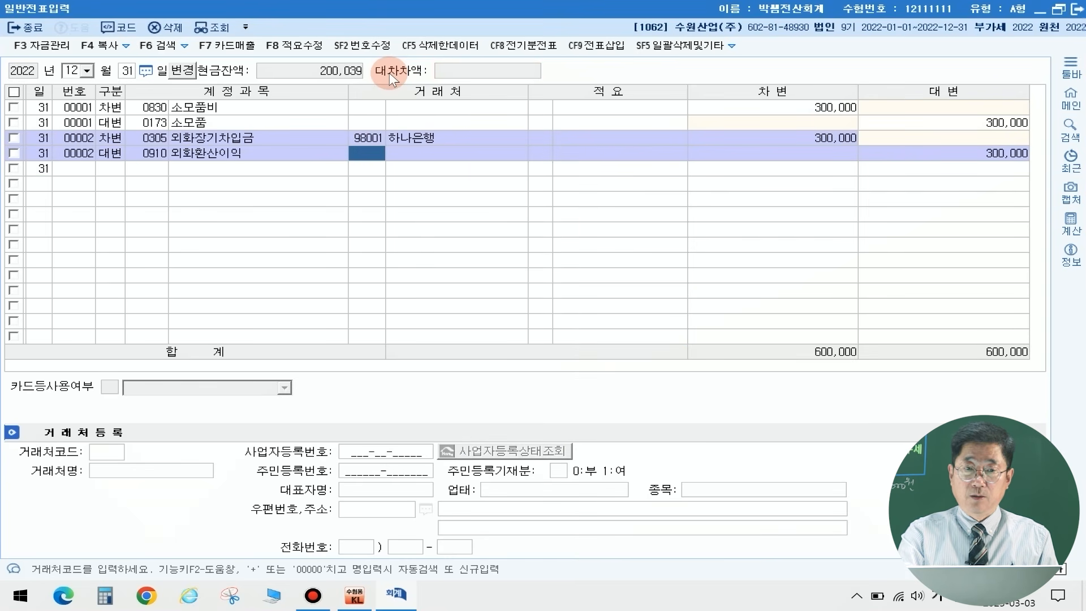
{"action": "key", "text": "Return"}
{"action": "key", "text": "Return"}
{"action": "key", "text": "Return"}
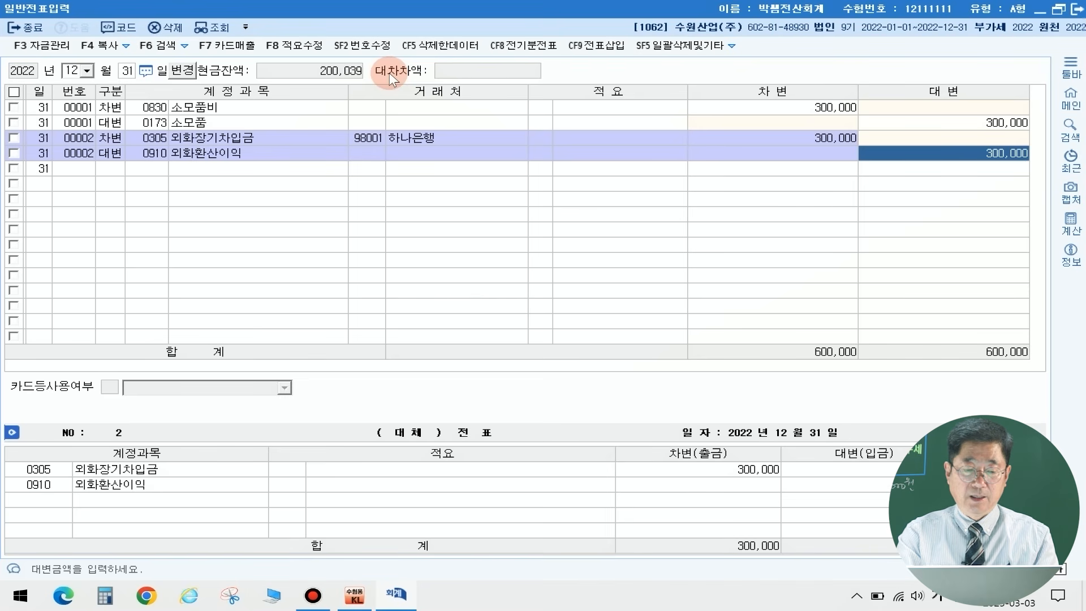
{"action": "key", "text": "Return"}
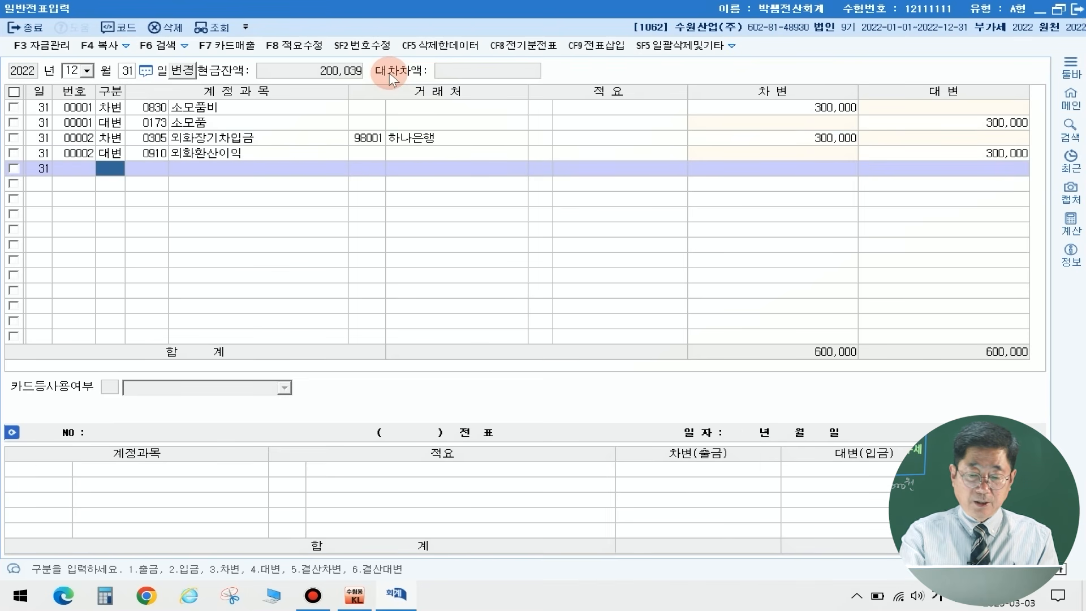
Step: Start a third December 31 voucher with a 30,000 debit to 0394 매도가능증권평가이익
{"action": "type", "text": "3"}
{"action": "key", "text": "Return"}
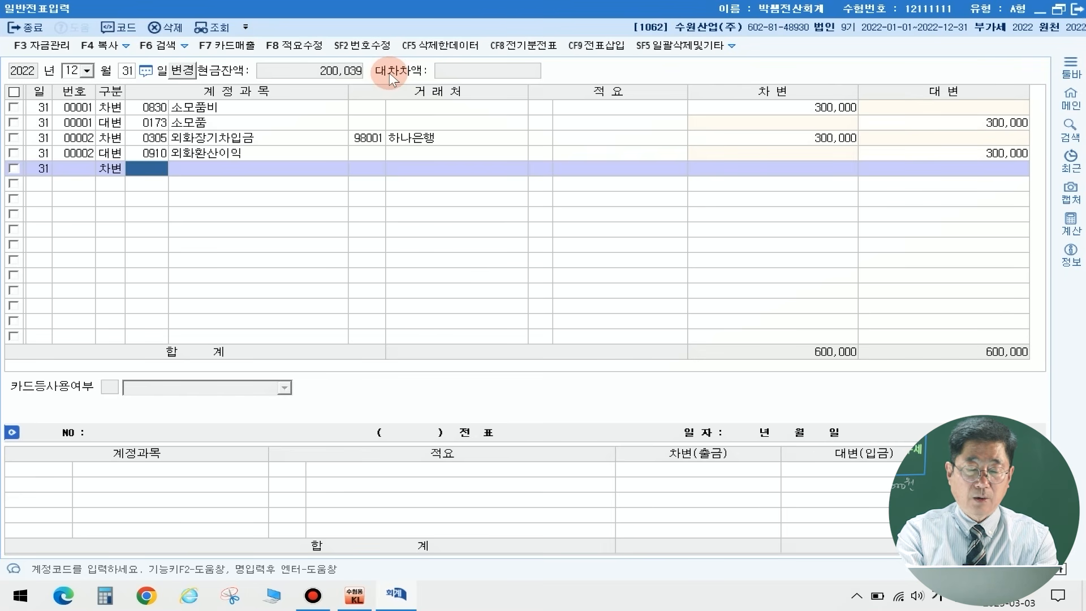
{"action": "type", "text": "매도가"}
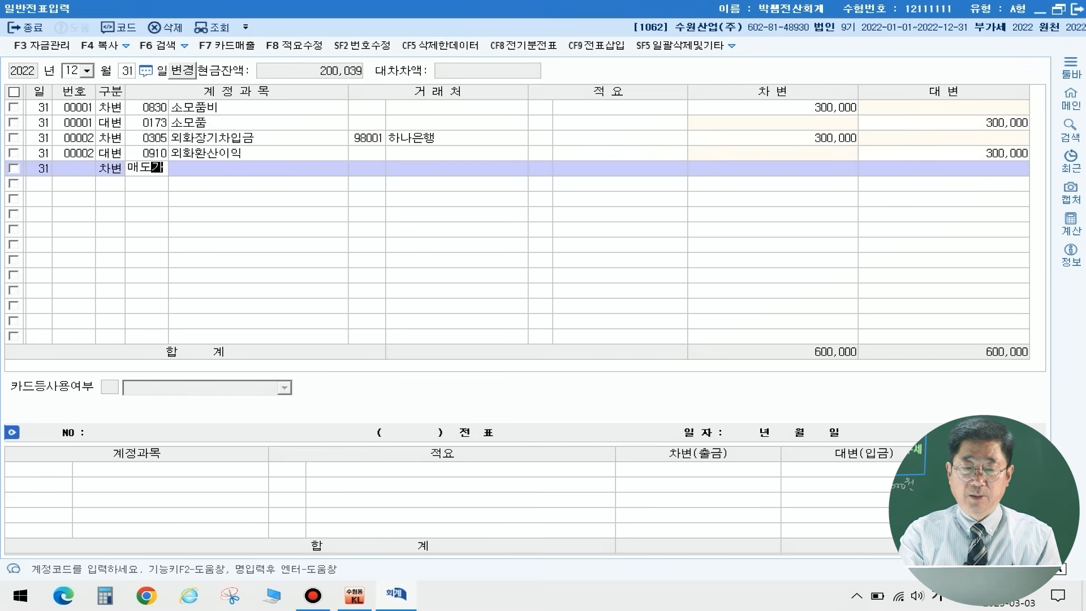
{"action": "key", "text": "Return"}
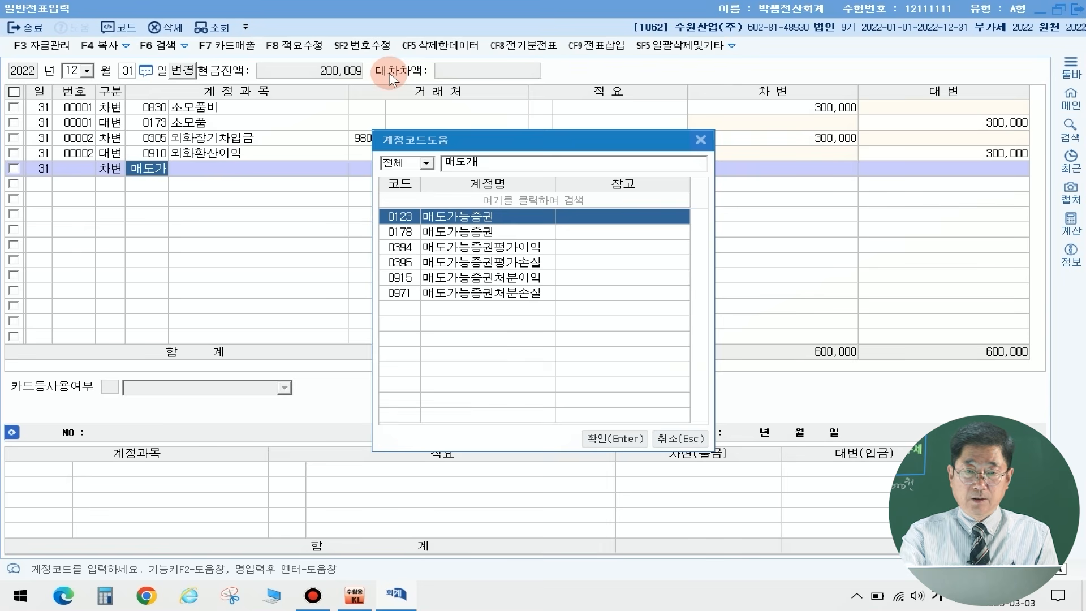
{"action": "key", "text": "Down"}
{"action": "key", "text": "Down"}
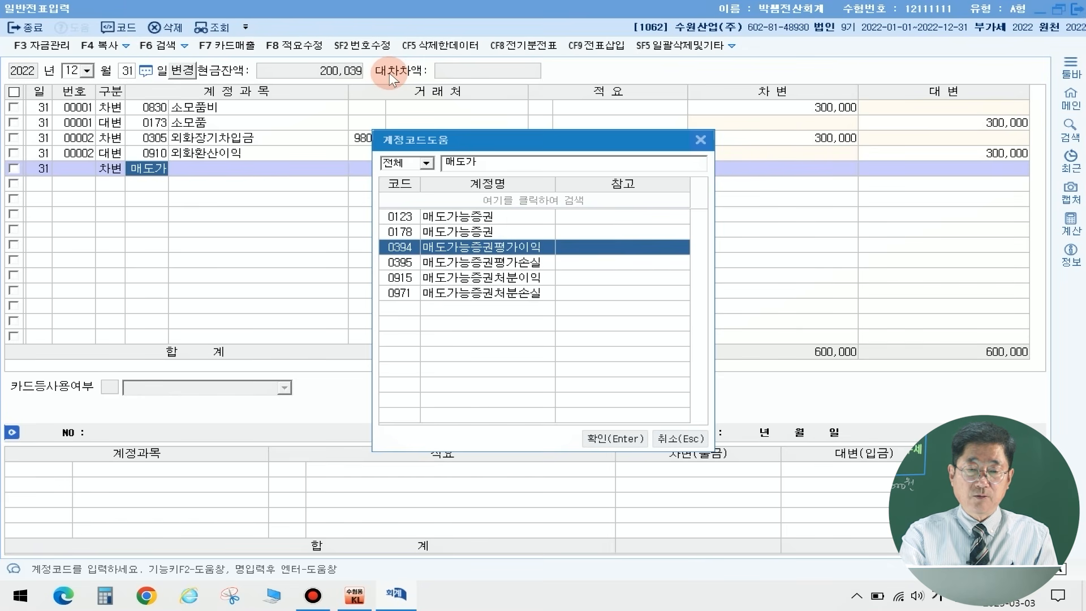
{"action": "key", "text": "Return"}
{"action": "key", "text": "Return"}
{"action": "key", "text": "Return"}
{"action": "key", "text": "Return"}
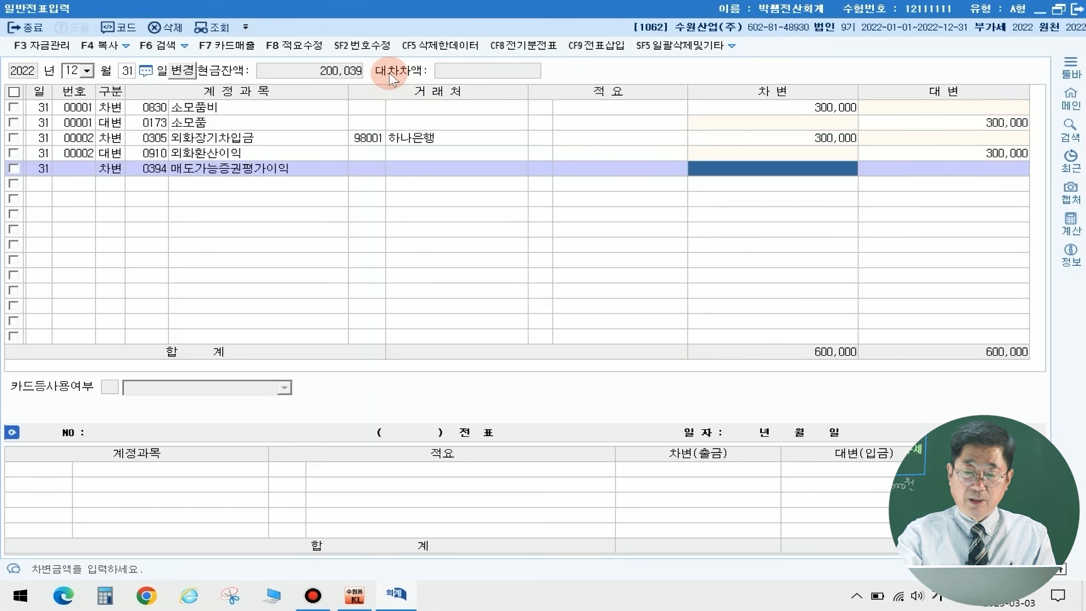
{"action": "type", "text": "300000"}
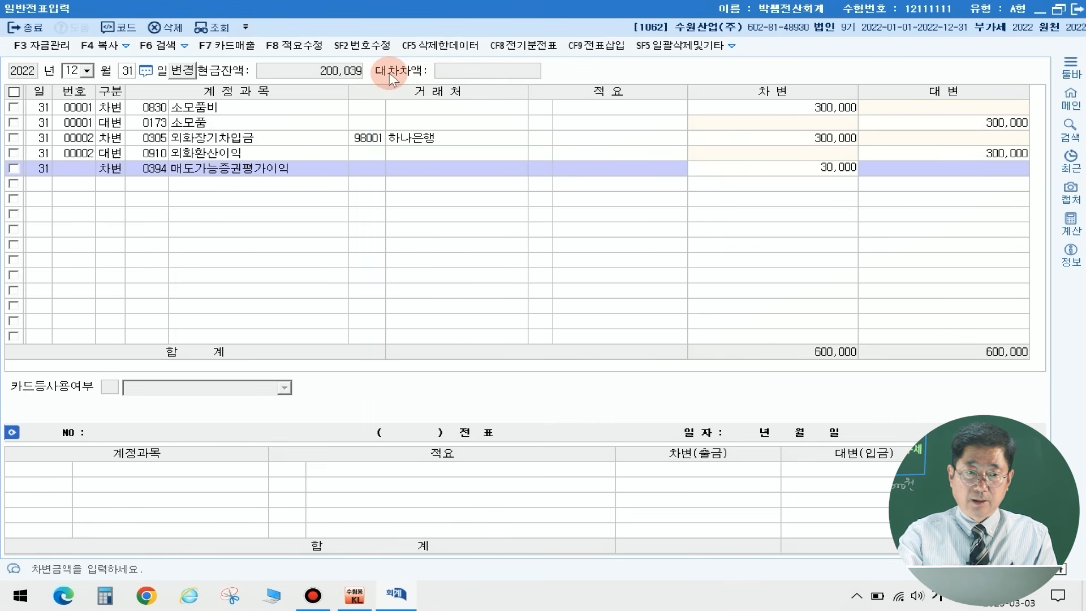
{"action": "key", "text": "Return"}
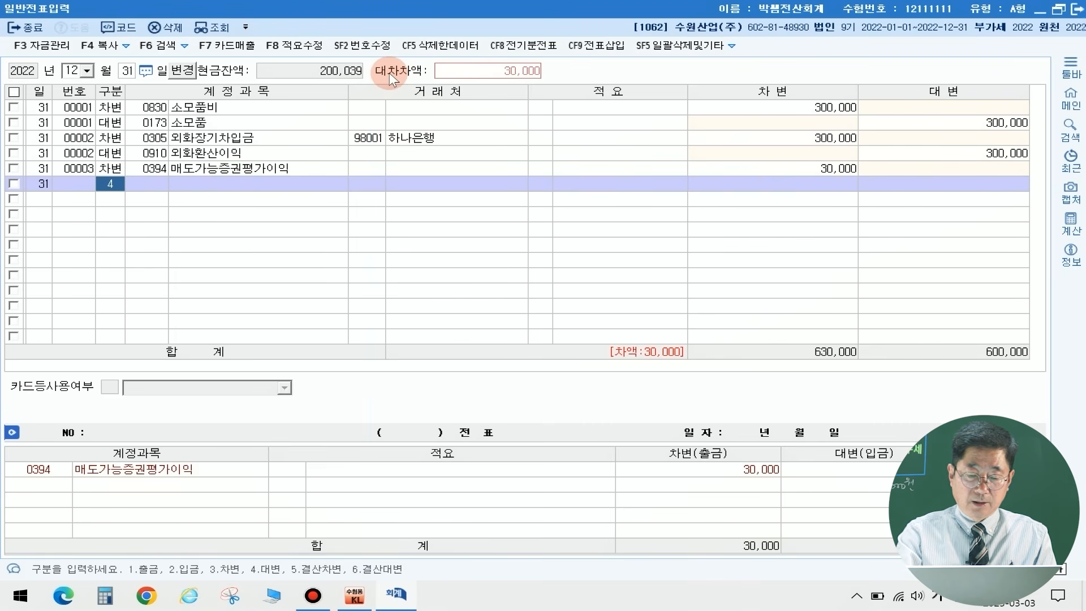
Step: Add a credit line to the third December 31 voucher and select 0178 매도가능증권 from the accounts matching 매도가
{"action": "key", "text": "Return"}
{"action": "type", "text": "매도가"}
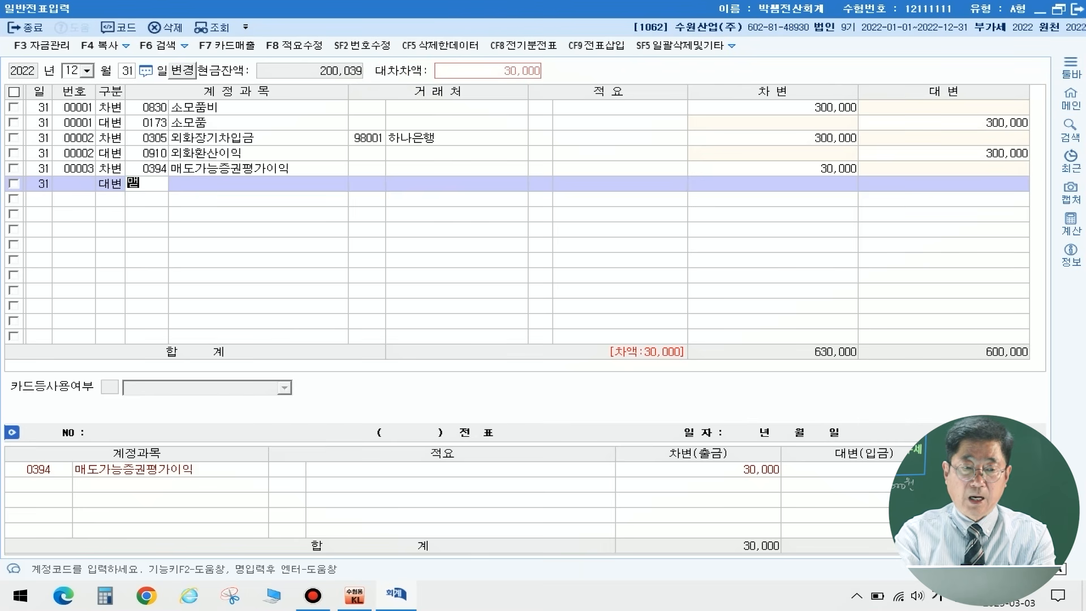
{"action": "key", "text": "Return"}
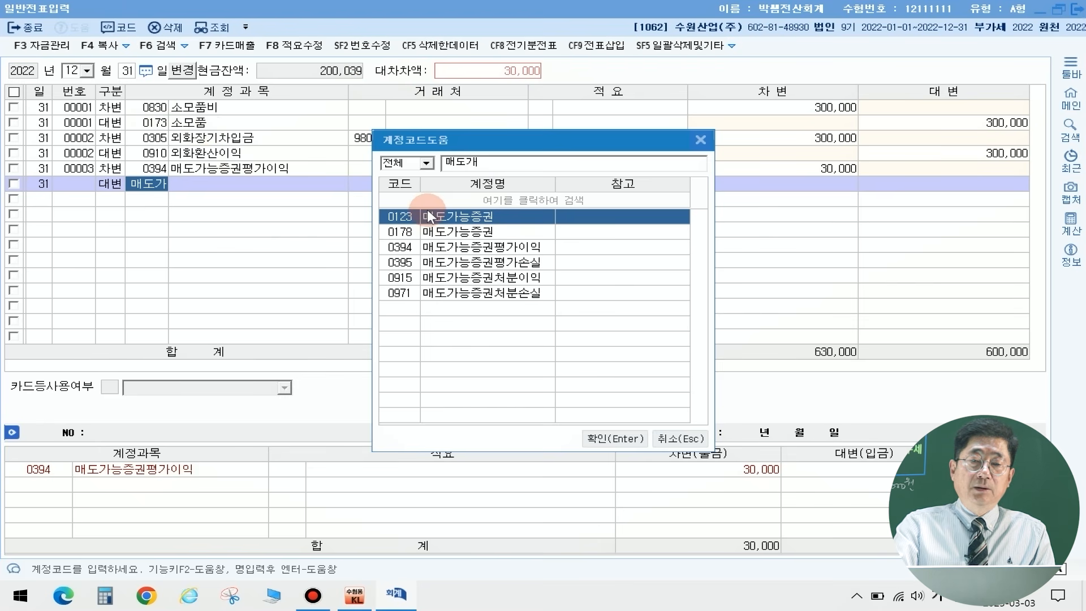
{"action": "left_click", "coordinate": [469, 229]}
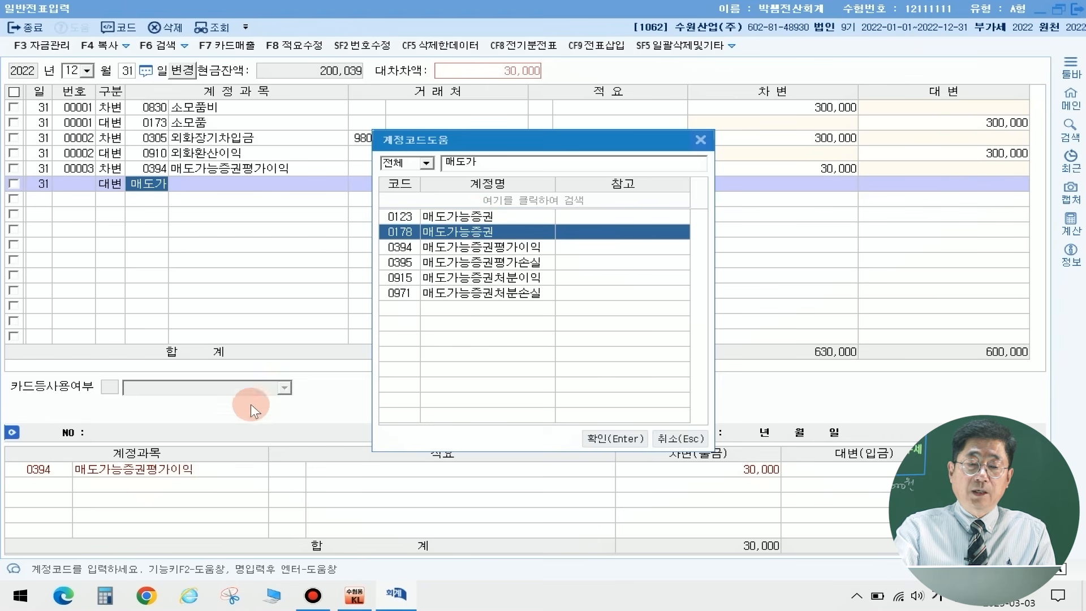
Step: Open 계정과목및적요등록 and examine the 0123 매도가능증권 account and the 기타포괄손익 account range
{"action": "left_click", "coordinate": [354, 598]}
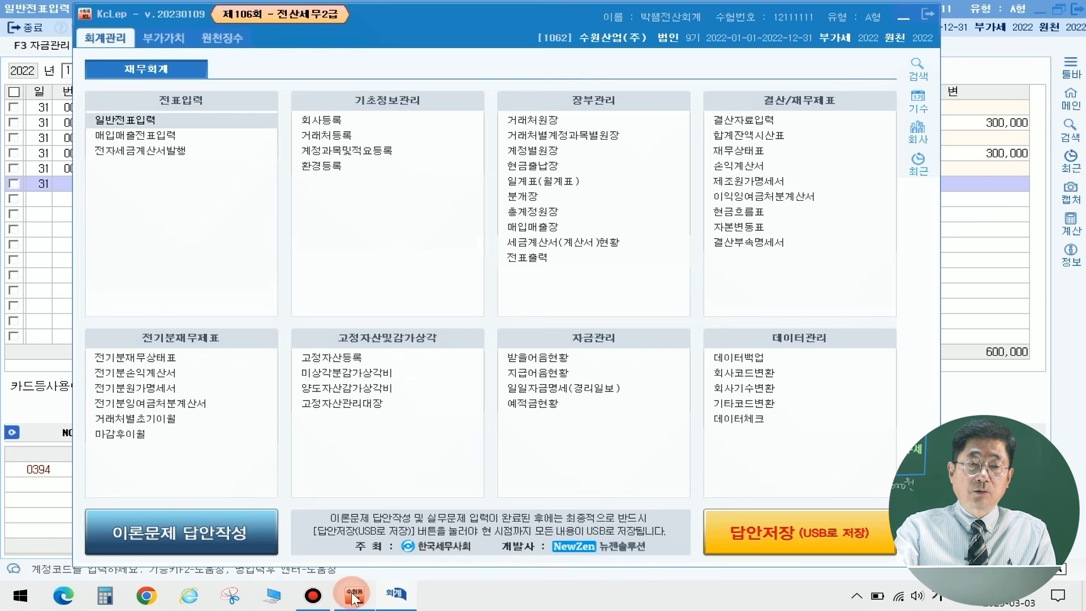
{"action": "left_click", "coordinate": [326, 149]}
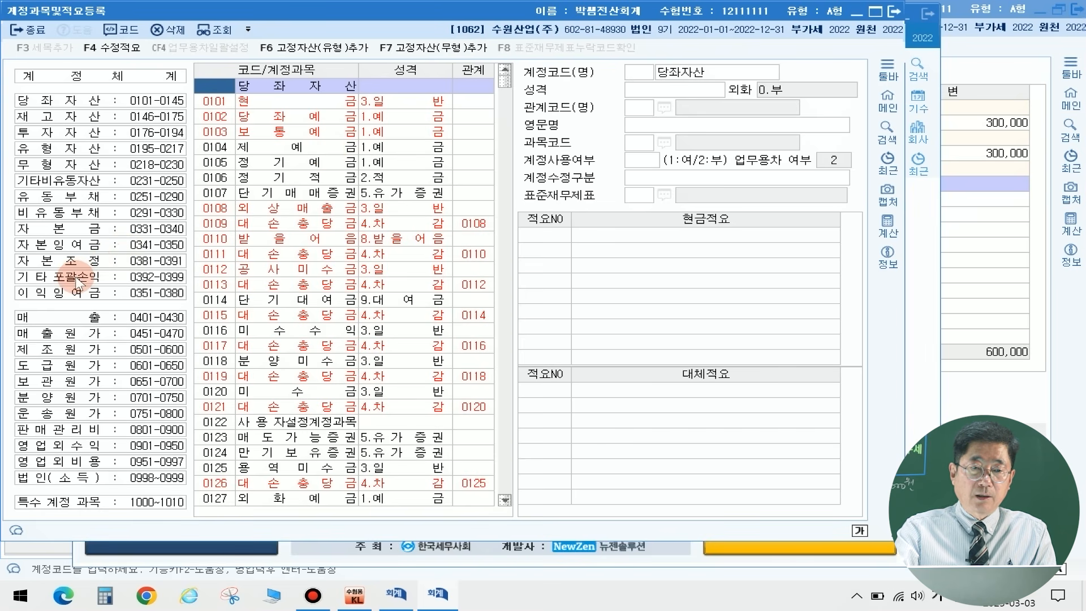
{"action": "scroll", "coordinate": [196, 345], "scroll_direction": "down", "scroll_amount": 1}
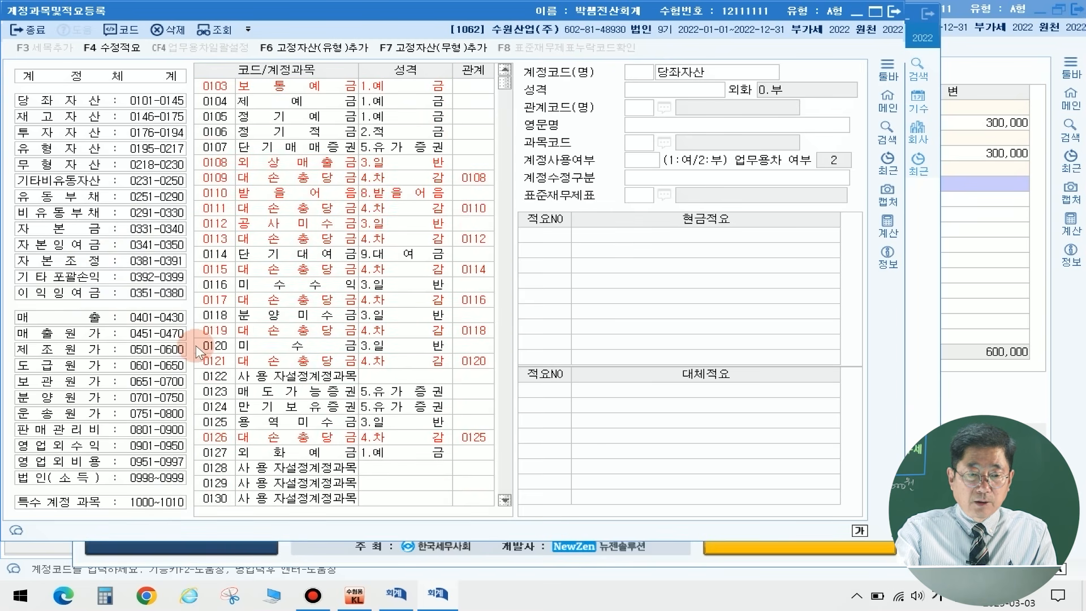
{"action": "left_click", "coordinate": [266, 391]}
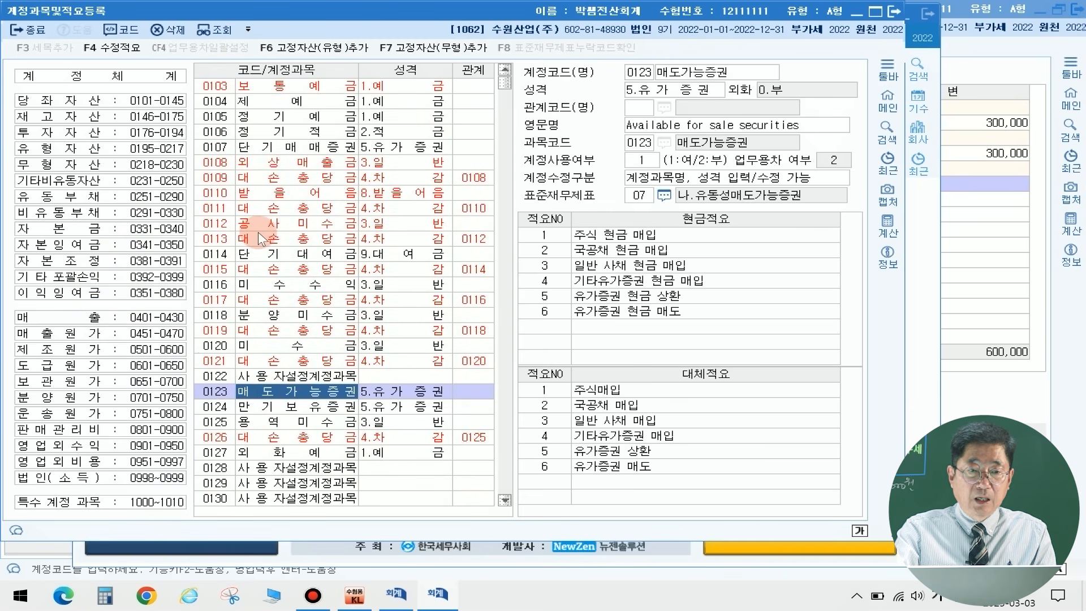
{"action": "scroll", "coordinate": [261, 237], "scroll_direction": "up", "scroll_amount": 1}
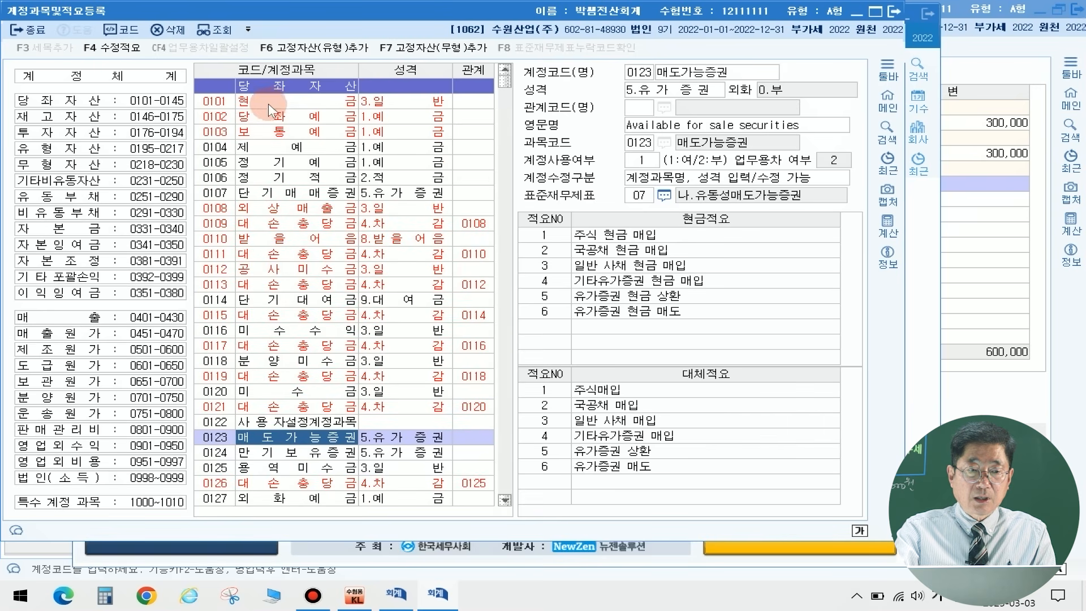
{"action": "left_click", "coordinate": [74, 276]}
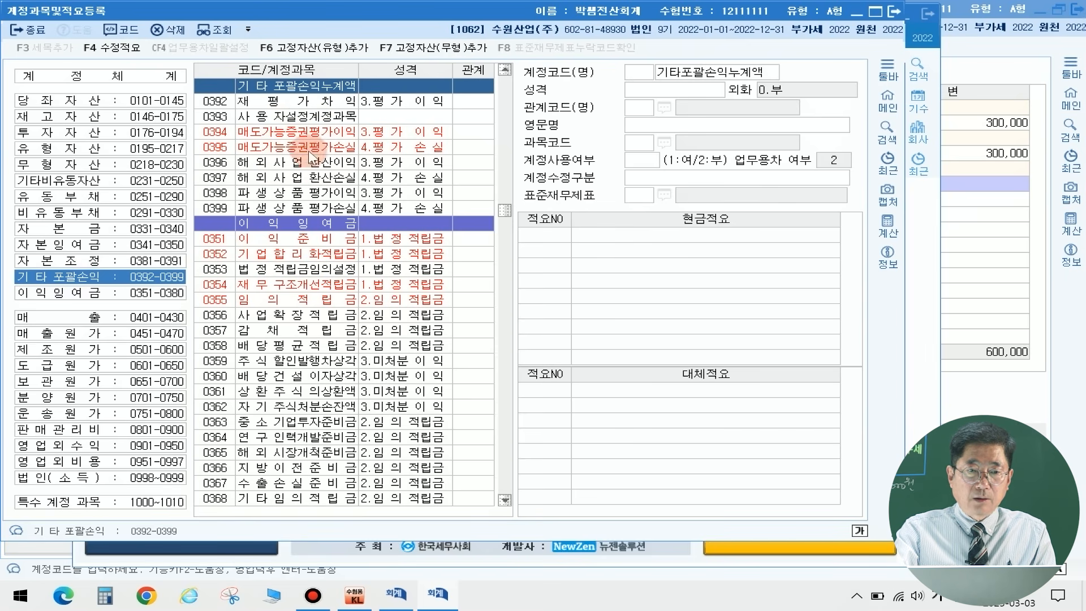
{"action": "left_click", "coordinate": [217, 99]}
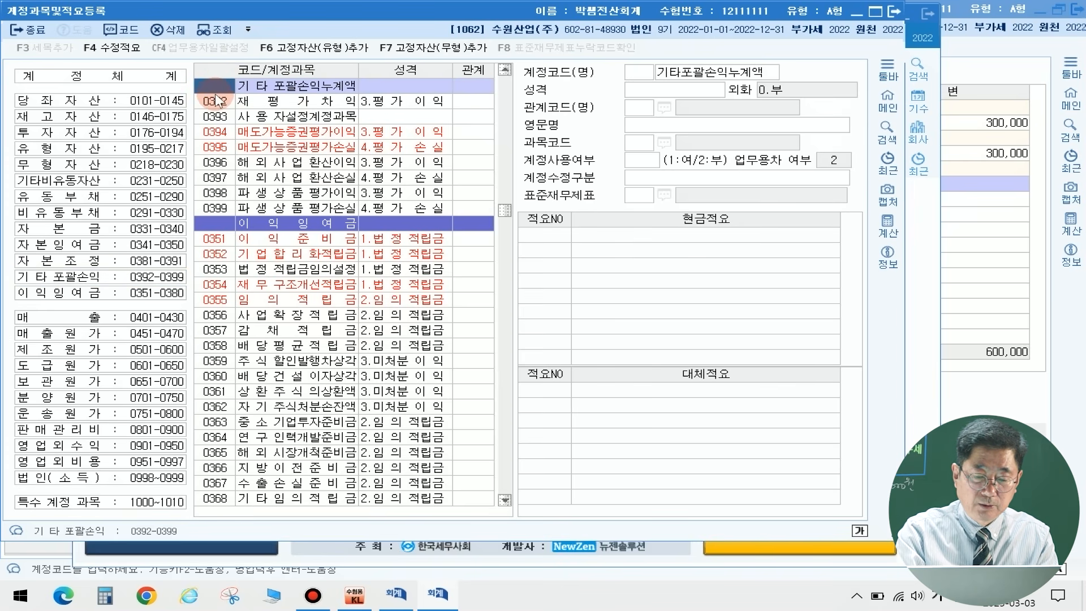
Step: Search the account list for 매도가능증권 and go through the successive matches up to account 0178
{"action": "key", "text": "ctrl+g"}
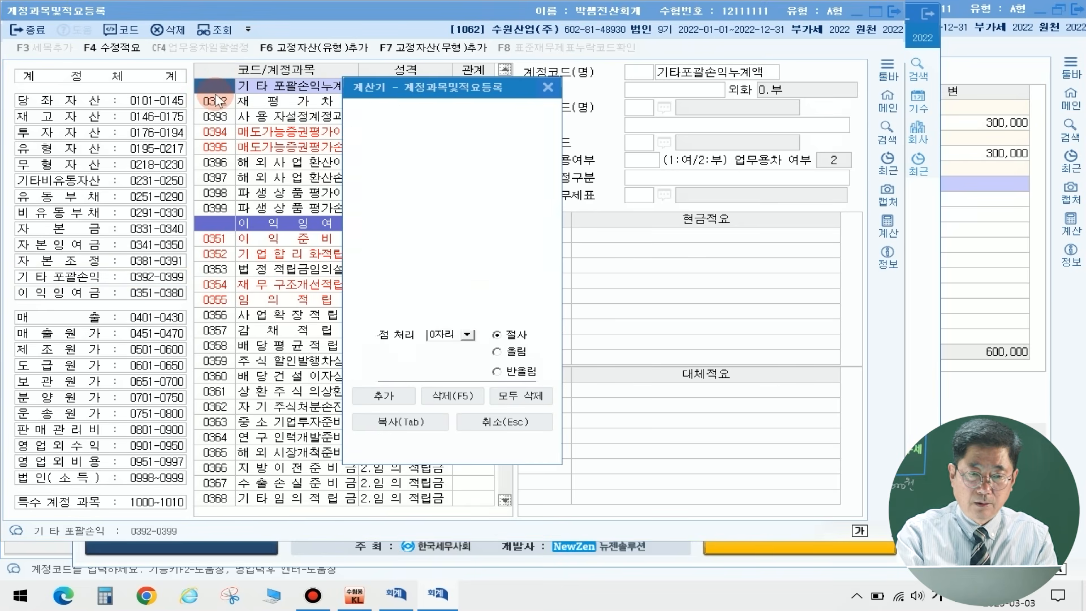
{"action": "key", "text": "Escape"}
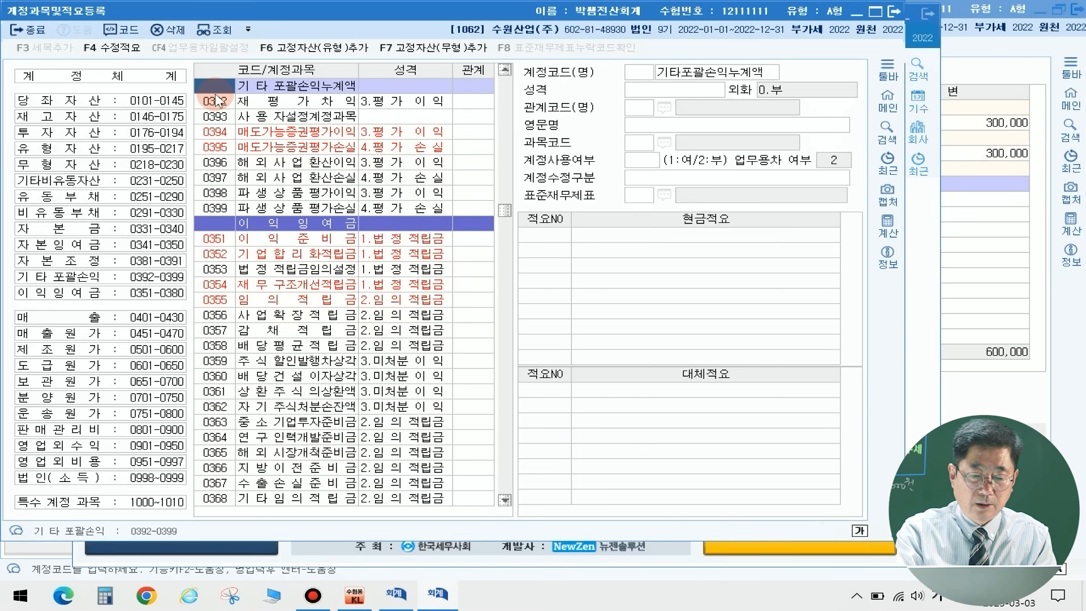
{"action": "key", "text": "ctrl+f"}
{"action": "type", "text": "매도가능ㅈ증권"}
{"action": "key", "text": "Return"}
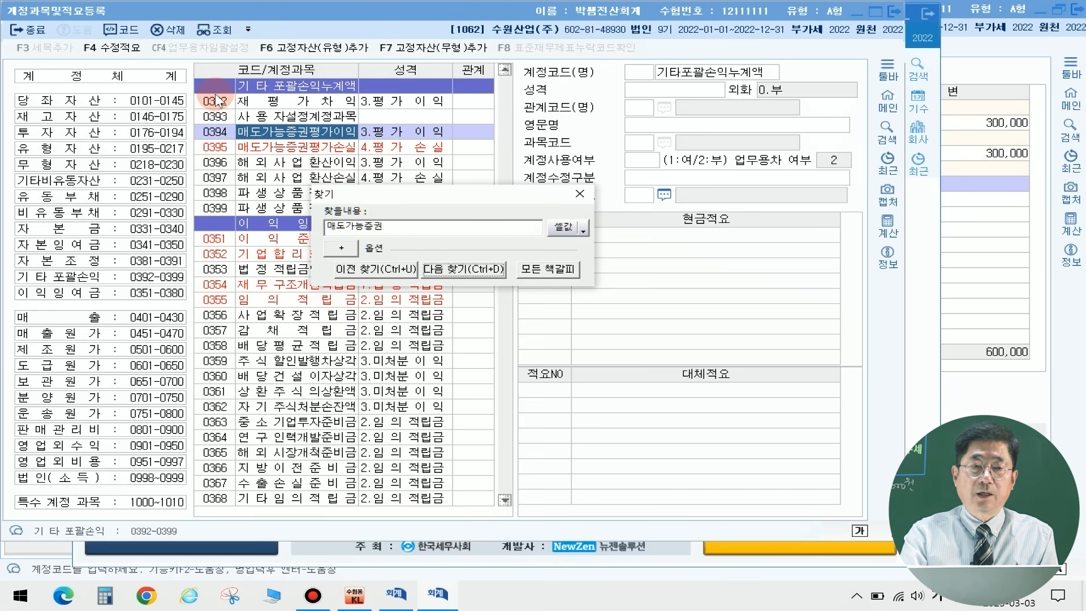
{"action": "key", "text": "Return"}
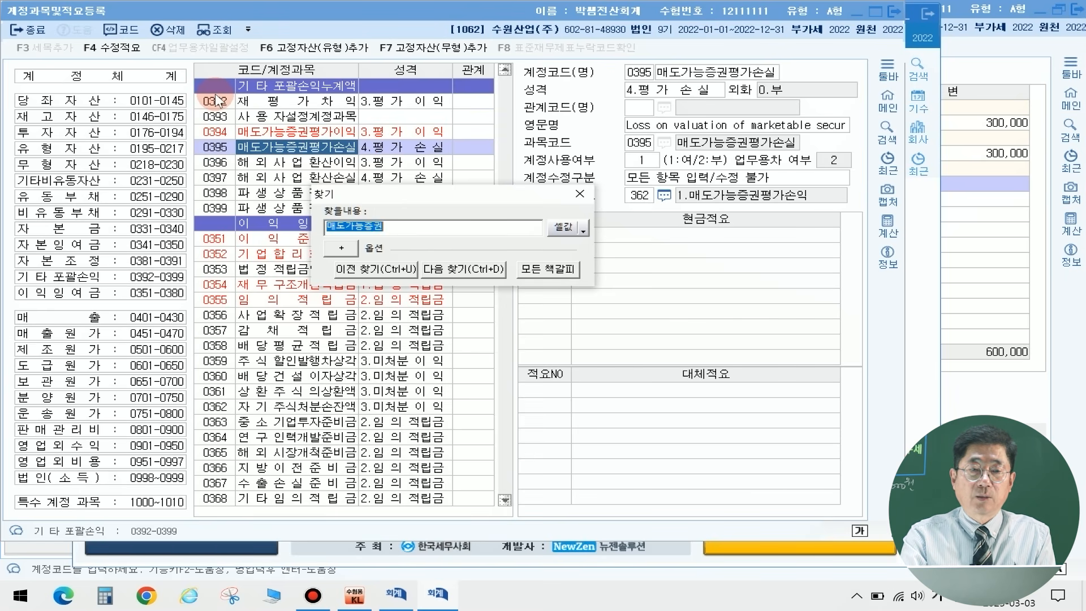
{"action": "key", "text": "Return"}
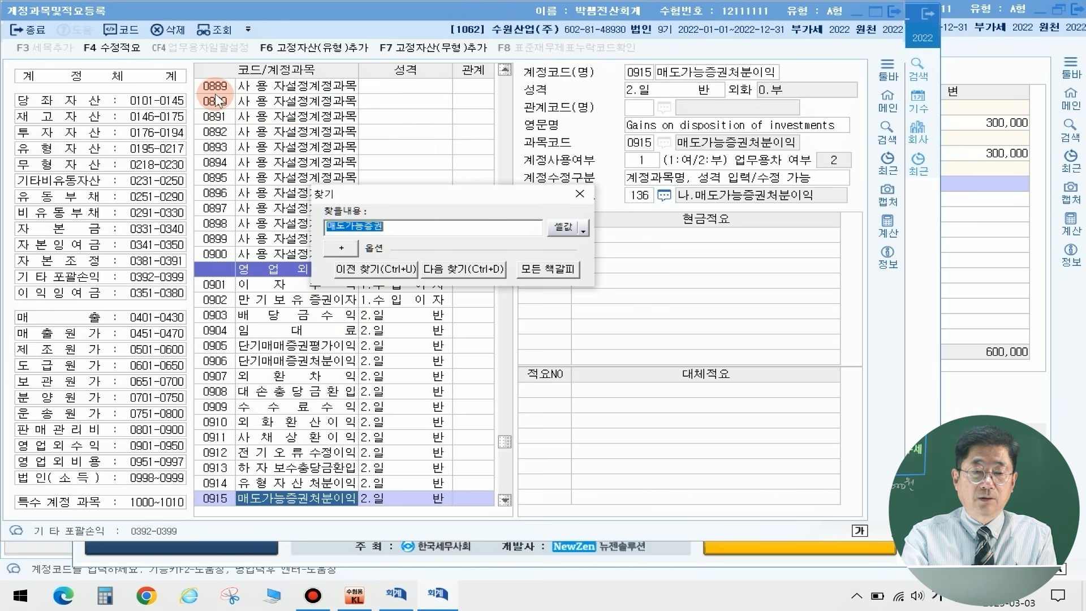
{"action": "key", "text": "Return"}
{"action": "key", "text": "Return"}
{"action": "key", "text": "Return"}
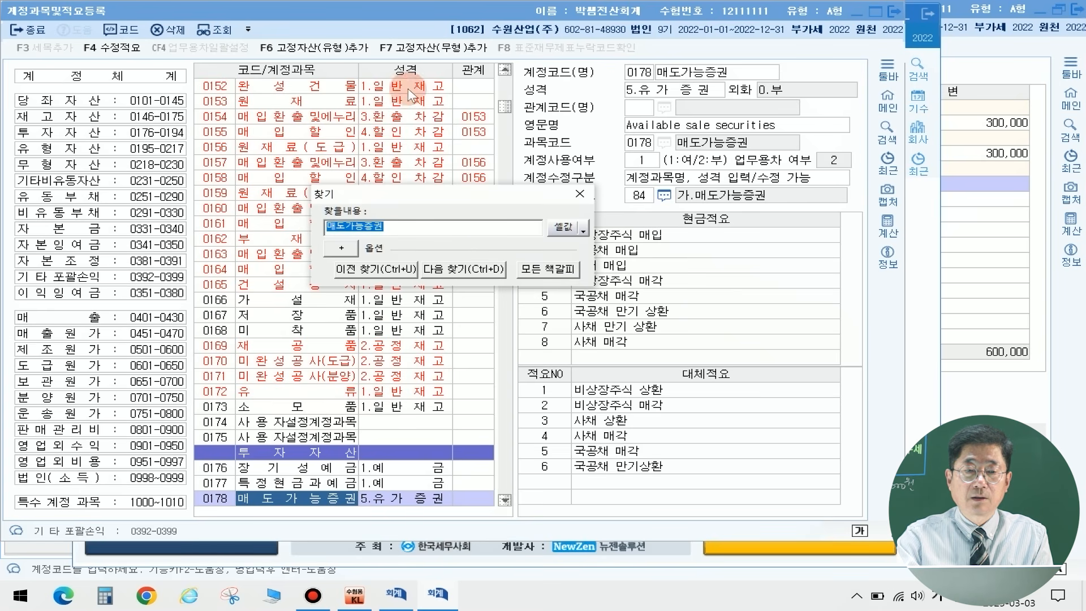
Step: Compare the classification of the 0123 and 0178 매도가능증권 accounts, and close the account registration
{"action": "left_click", "coordinate": [380, 270]}
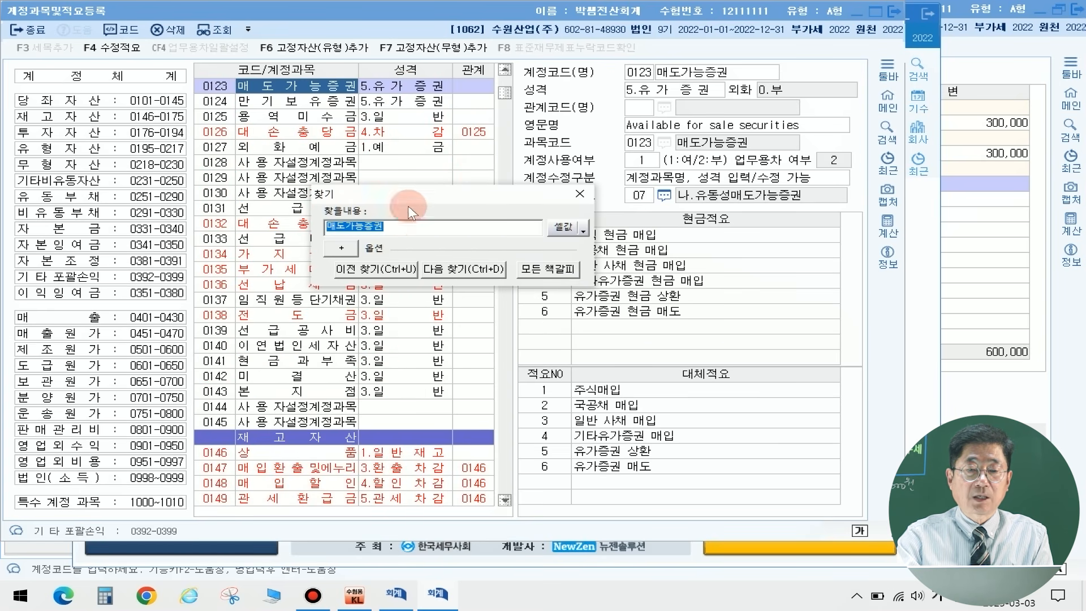
{"action": "left_click", "coordinate": [477, 270]}
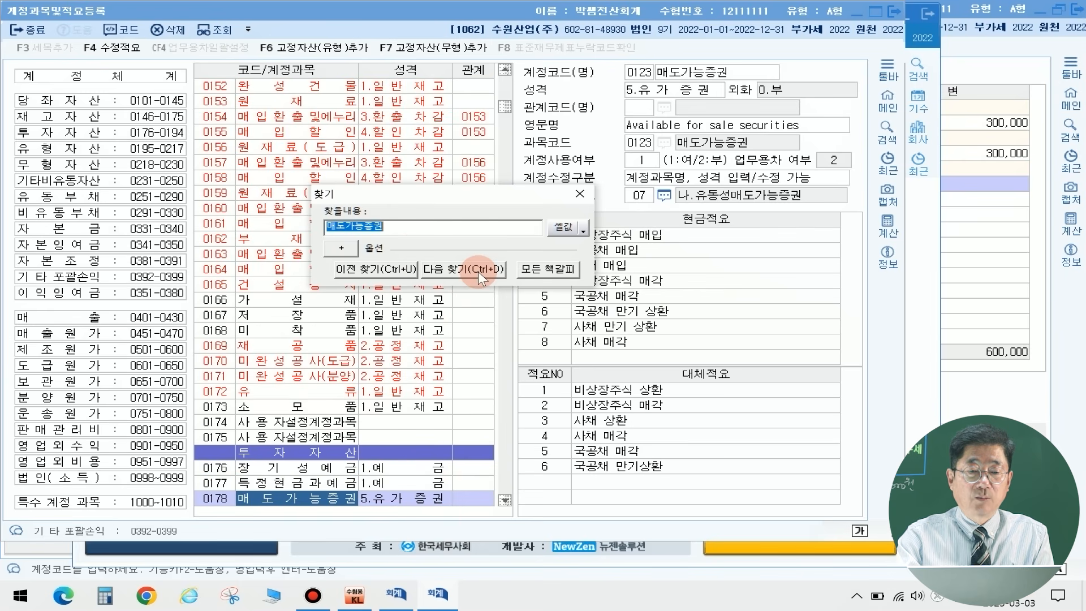
{"action": "scroll", "coordinate": [316, 424], "scroll_direction": "down", "scroll_amount": 1}
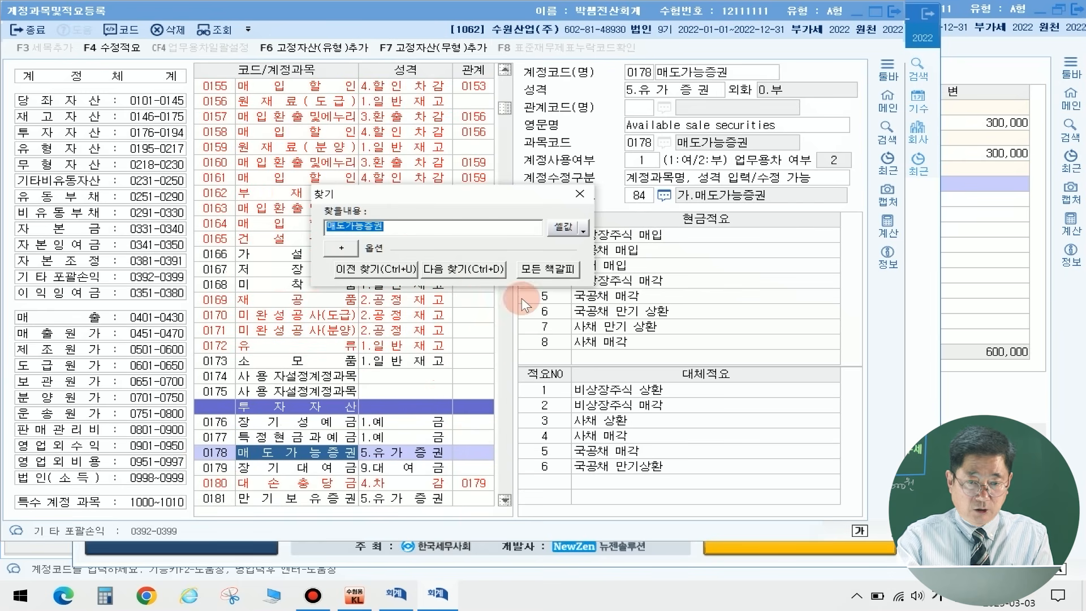
{"action": "left_click", "coordinate": [581, 194]}
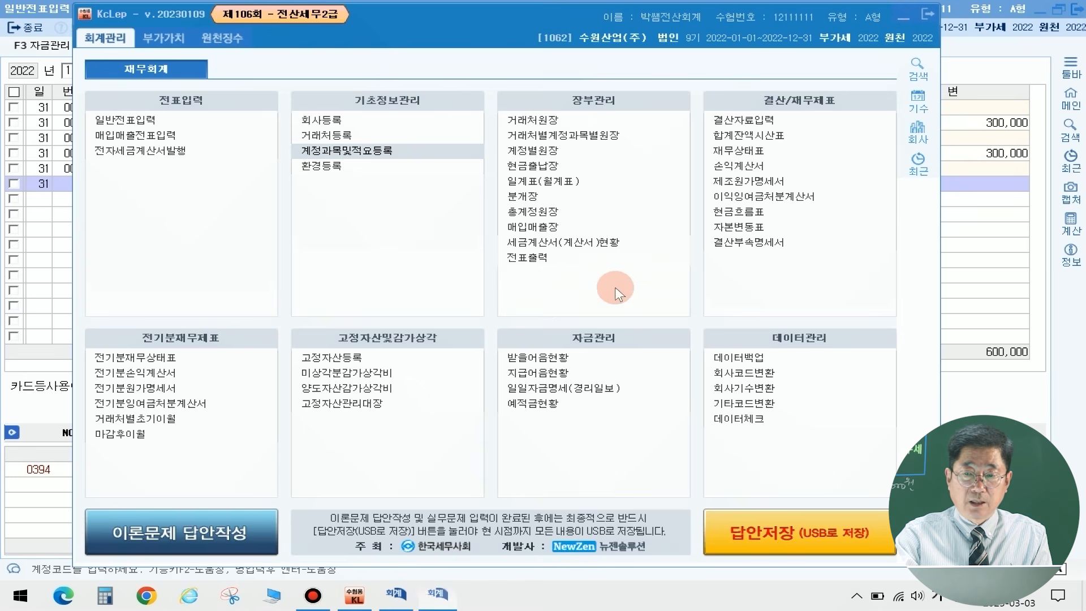
{"action": "left_click", "coordinate": [893, 11]}
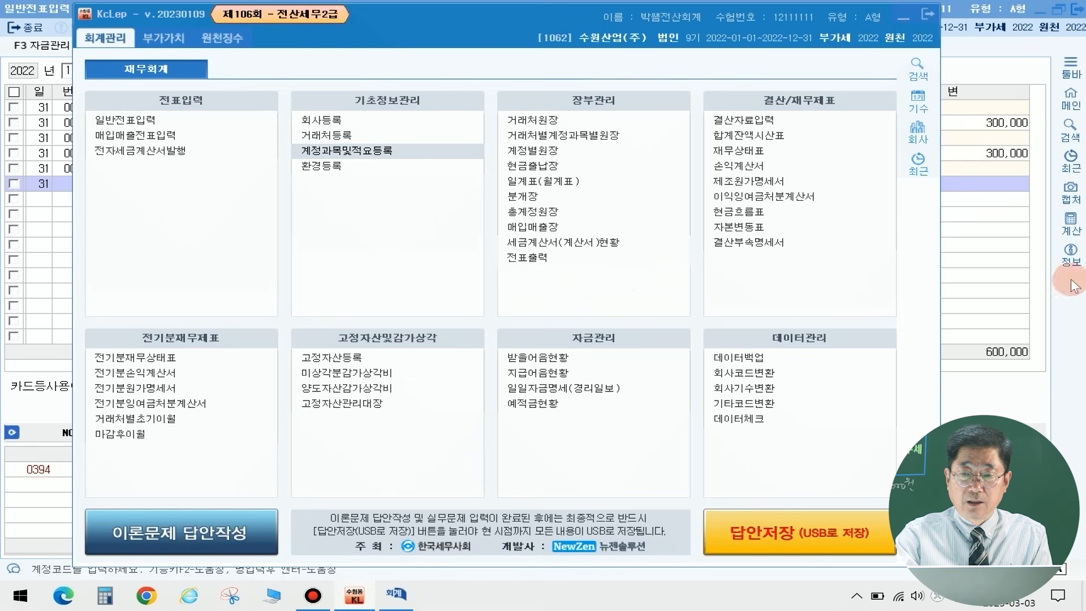
Step: Confirm 0178 매도가능증권 as the credit account and complete the line with 30,000, leaving its counterparty blank
{"action": "left_click", "coordinate": [994, 405]}
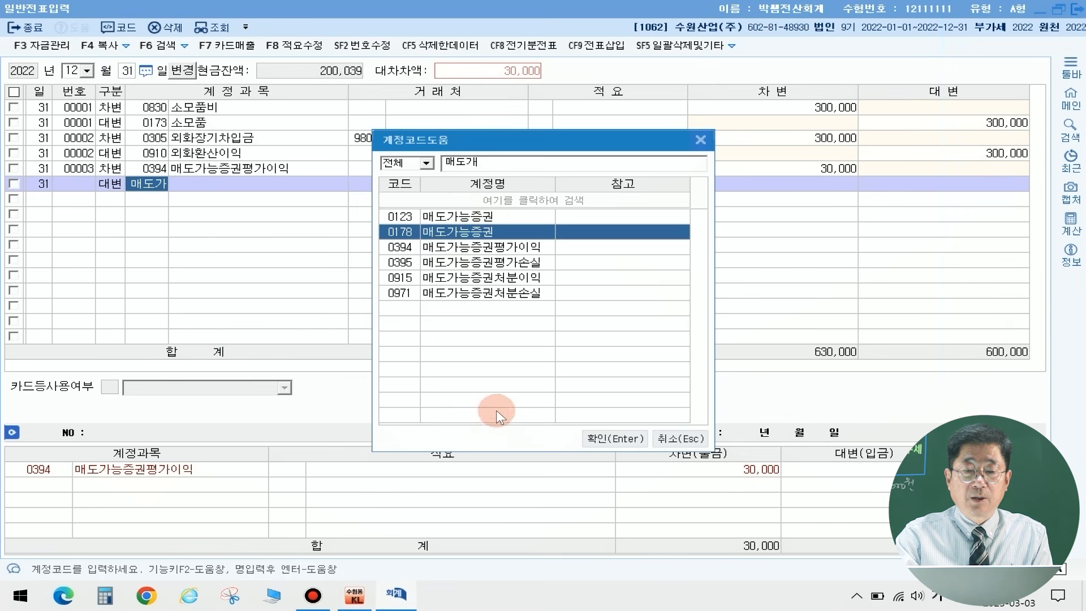
{"action": "left_click", "coordinate": [620, 439]}
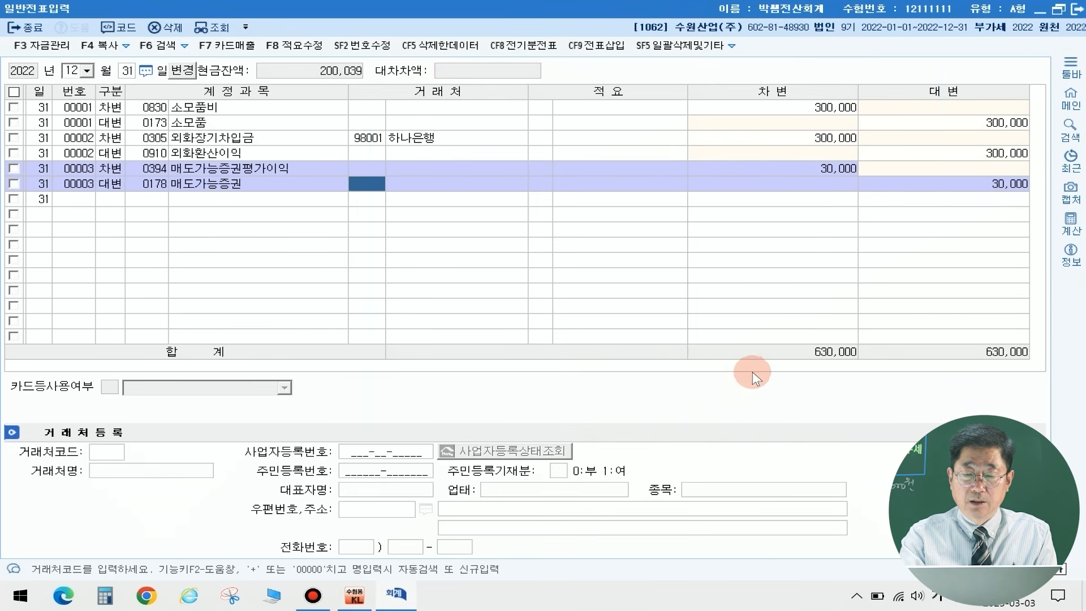
{"action": "key", "text": "Return"}
{"action": "key", "text": "Return"}
{"action": "key", "text": "Return"}
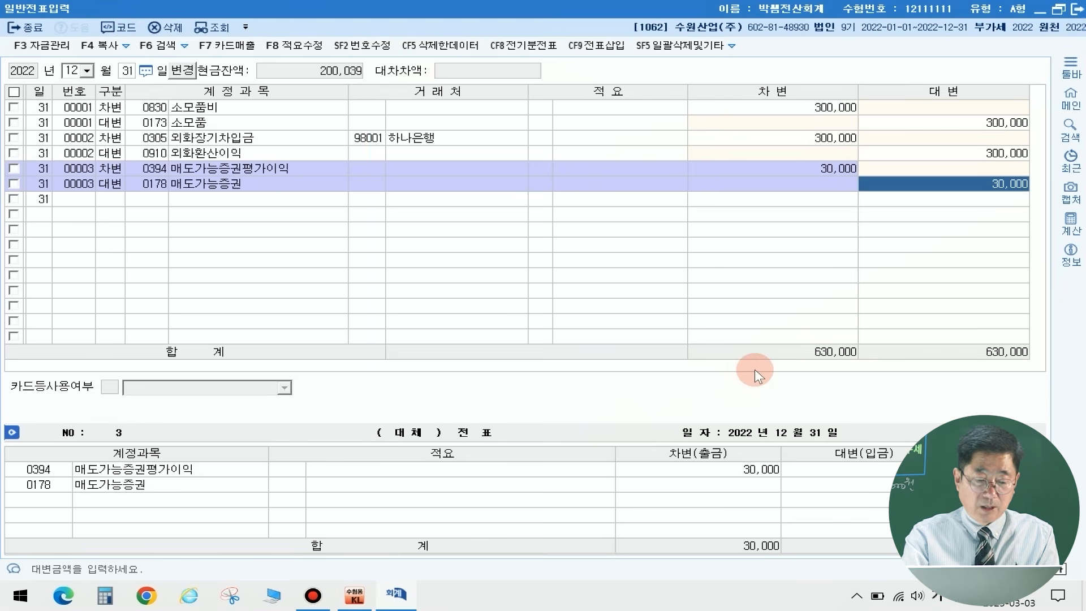
{"action": "key", "text": "Return"}
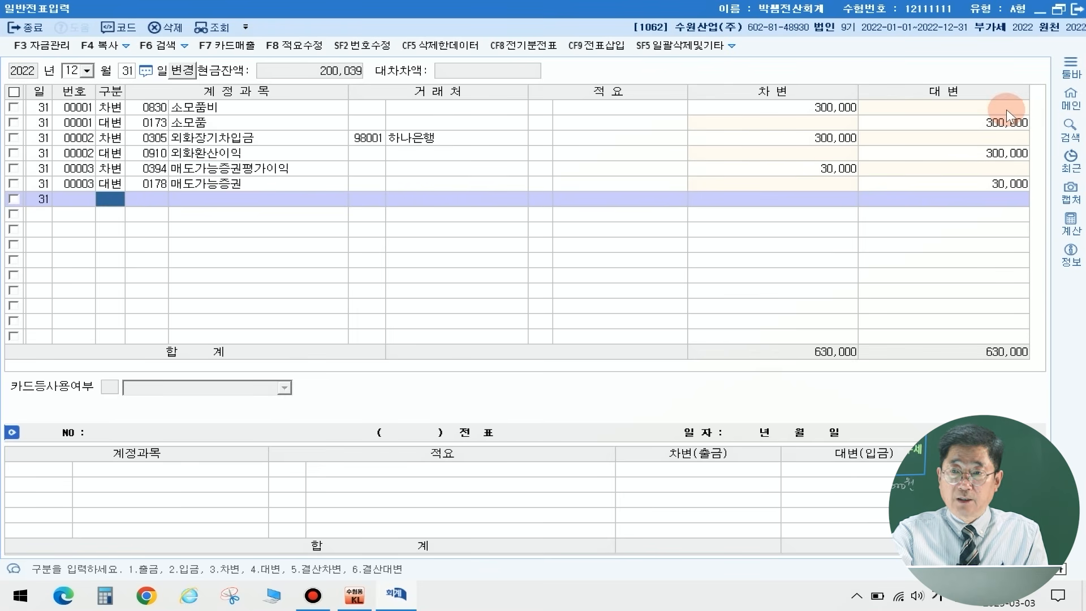
Step: Close the general voucher entry and load 결산자료입력 for the period January to December 2022
{"action": "left_click", "coordinate": [1077, 9]}
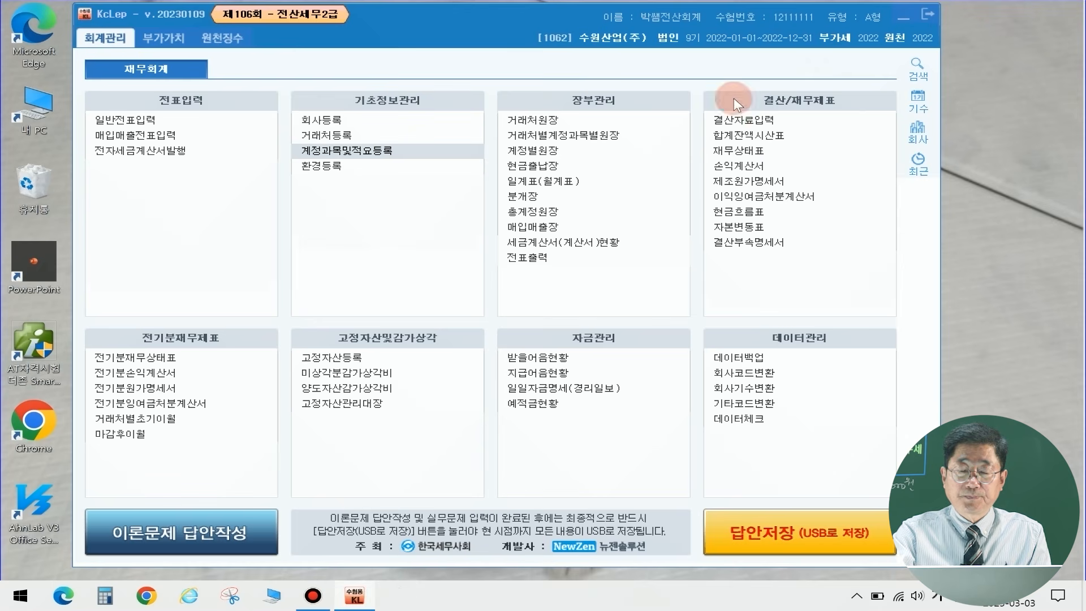
{"action": "left_click", "coordinate": [730, 121]}
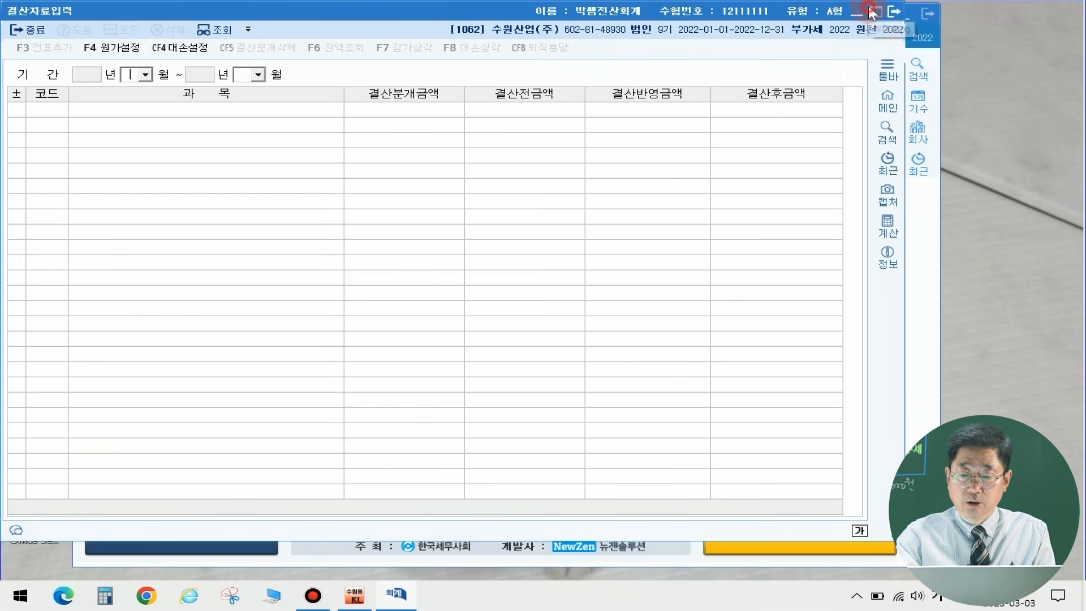
{"action": "left_click", "coordinate": [872, 11]}
{"action": "type", "text": "1"}
{"action": "key", "text": "Return"}
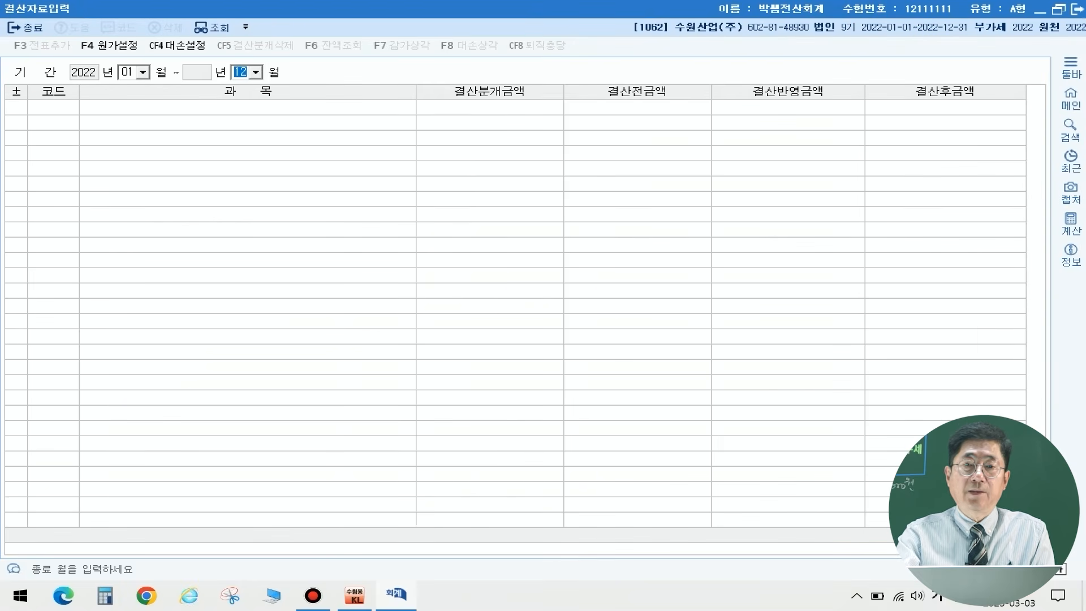
{"action": "key", "text": "Return"}
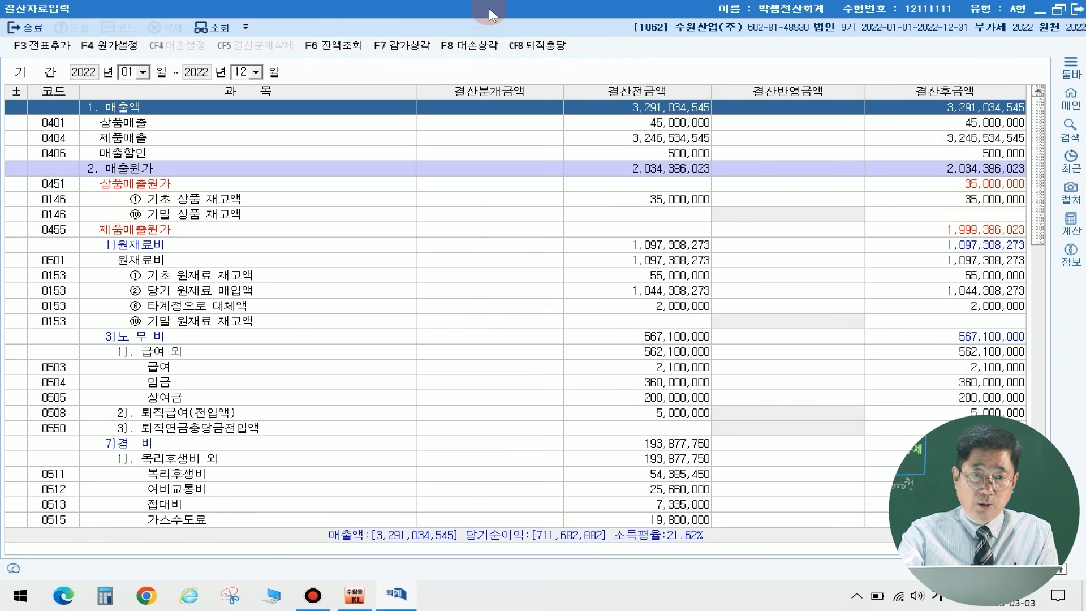
Step: Apply the 대손상각 amounts at a 1.00% rate to the closing data and add the closing entries to the general vouchers
{"action": "left_click", "coordinate": [480, 47]}
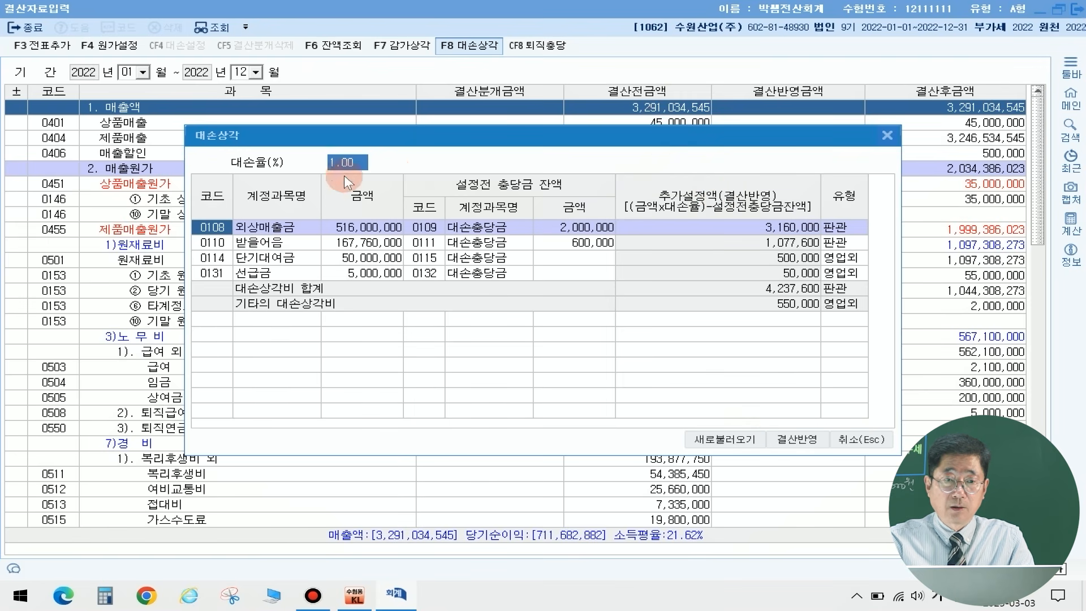
{"action": "left_click", "coordinate": [794, 437]}
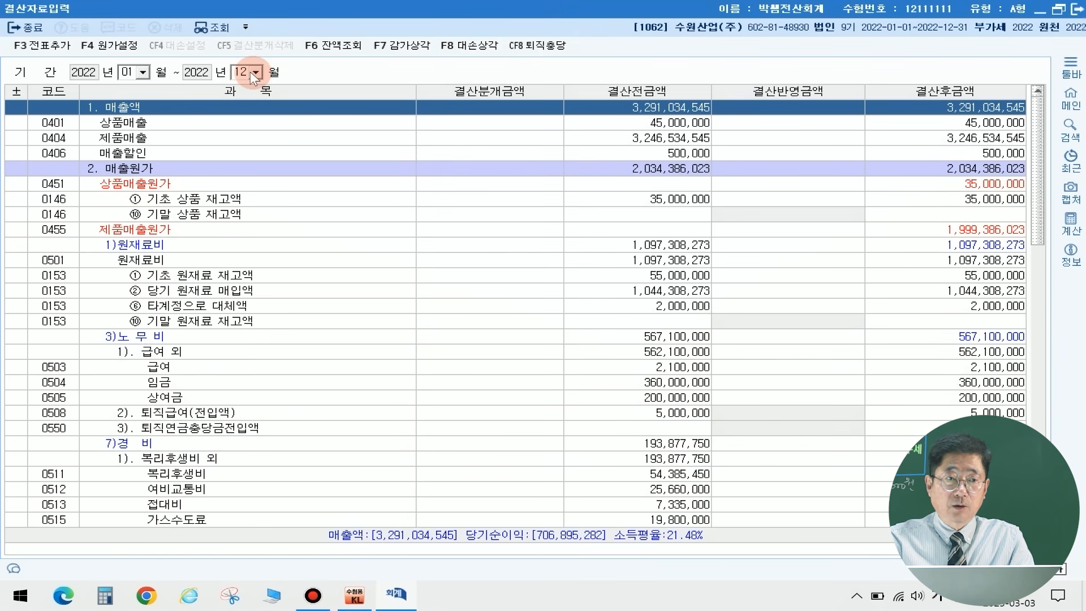
{"action": "left_click", "coordinate": [40, 45]}
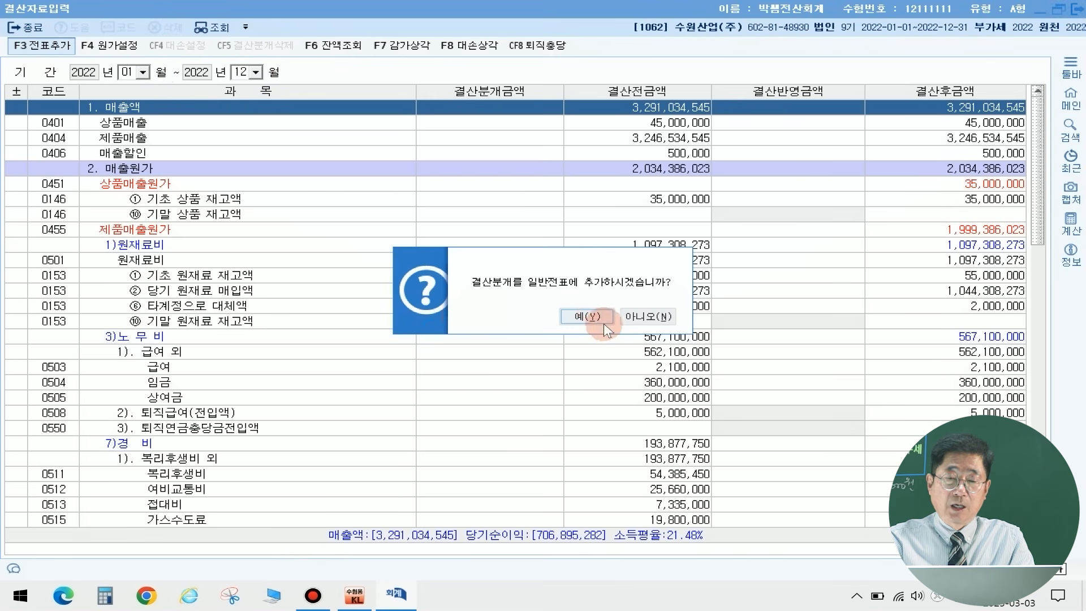
{"action": "left_click", "coordinate": [586, 315]}
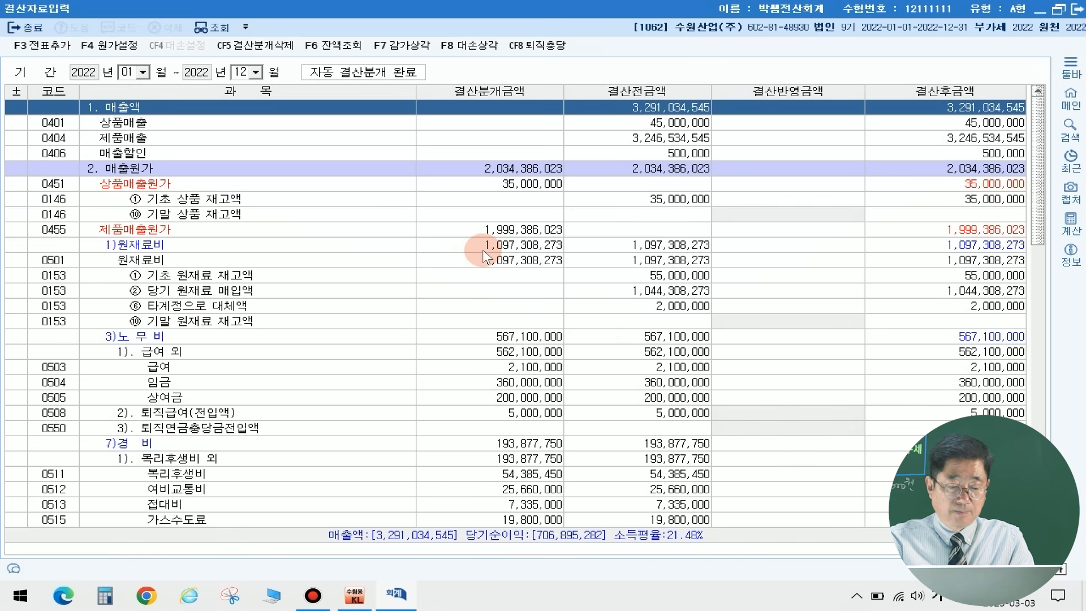
{"action": "scroll", "coordinate": [483, 250], "scroll_direction": "down", "scroll_amount": 5}
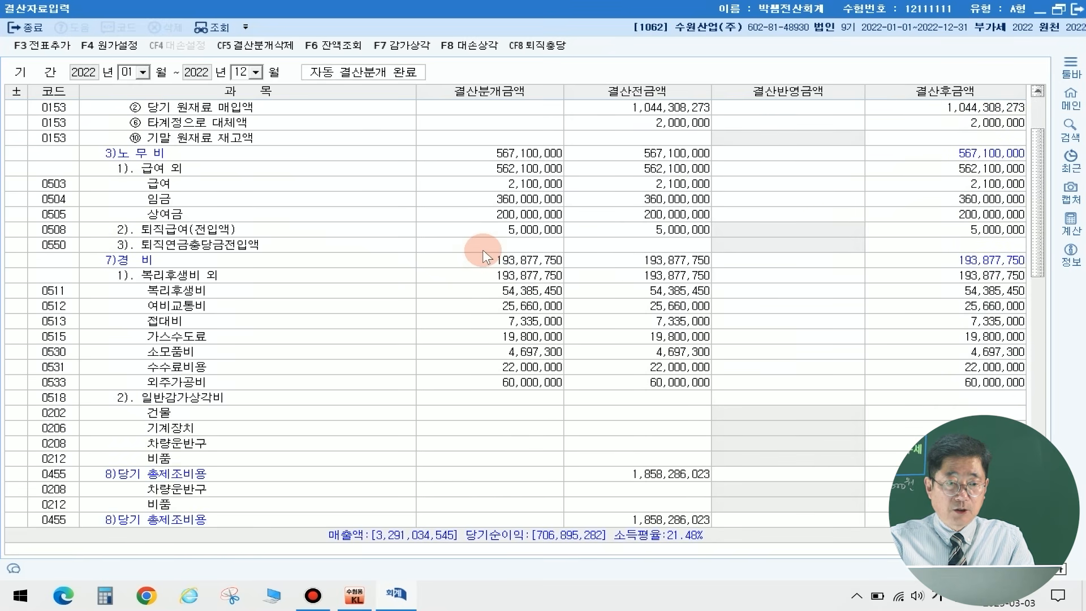
{"action": "scroll", "coordinate": [484, 249], "scroll_direction": "down", "scroll_amount": 8}
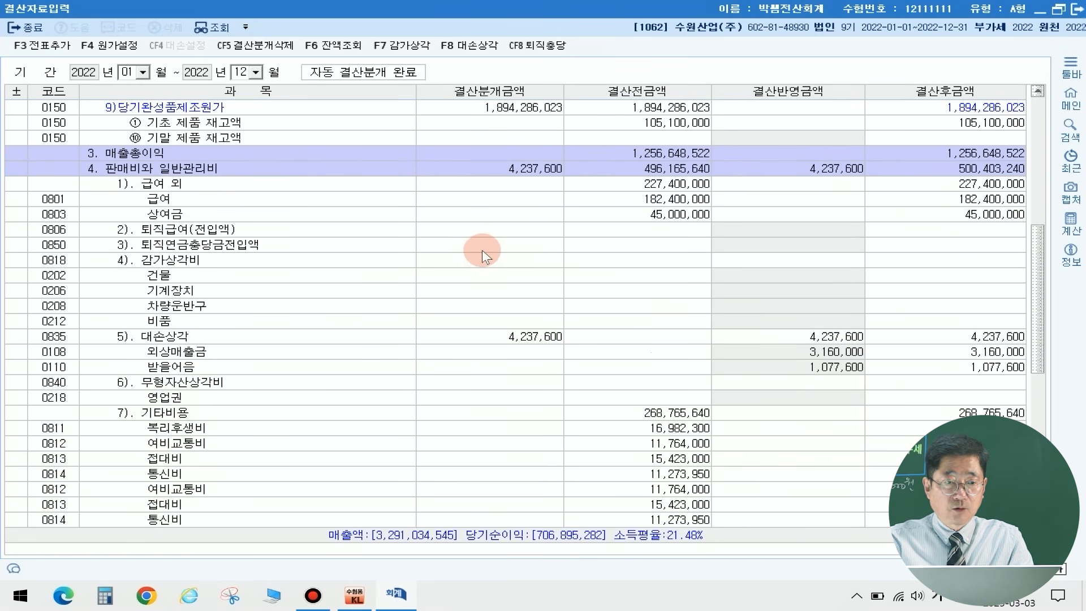
Step: Enter 9,000,000 as the 결산반영금액 for 0136 선납세금 under 법인세등 in the closing data
{"action": "scroll", "coordinate": [238, 354], "scroll_direction": "down", "scroll_amount": 1}
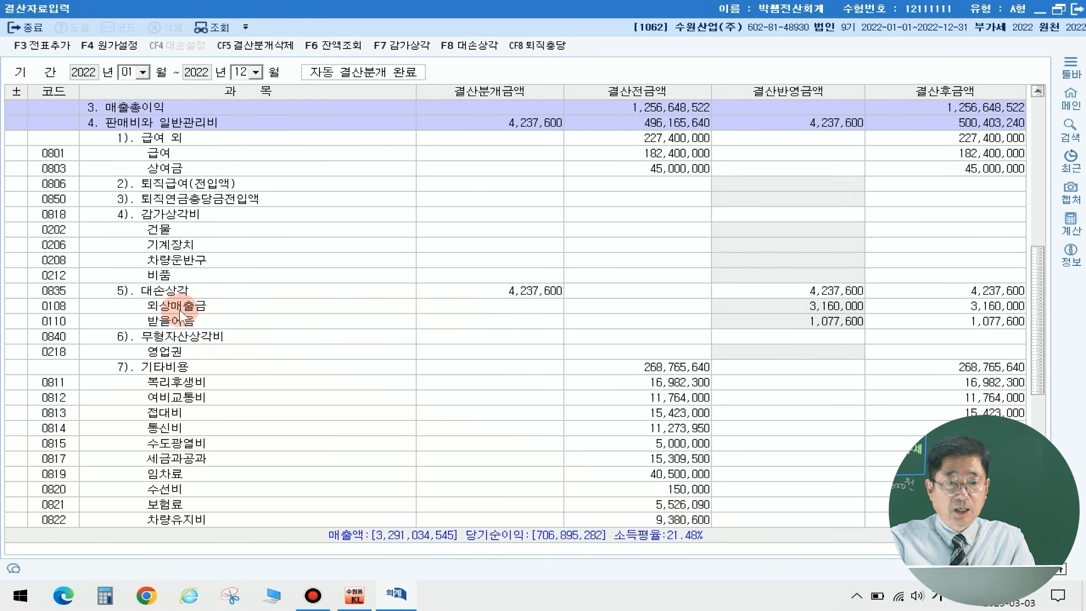
{"action": "left_click", "coordinate": [820, 321]}
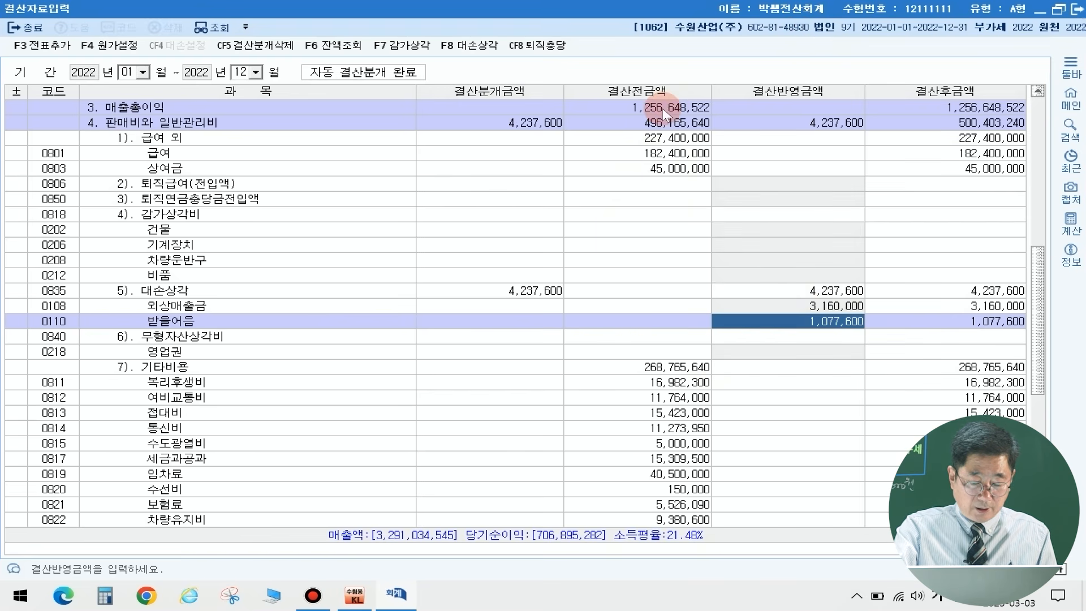
{"action": "scroll", "coordinate": [446, 219], "scroll_direction": "down", "scroll_amount": 10}
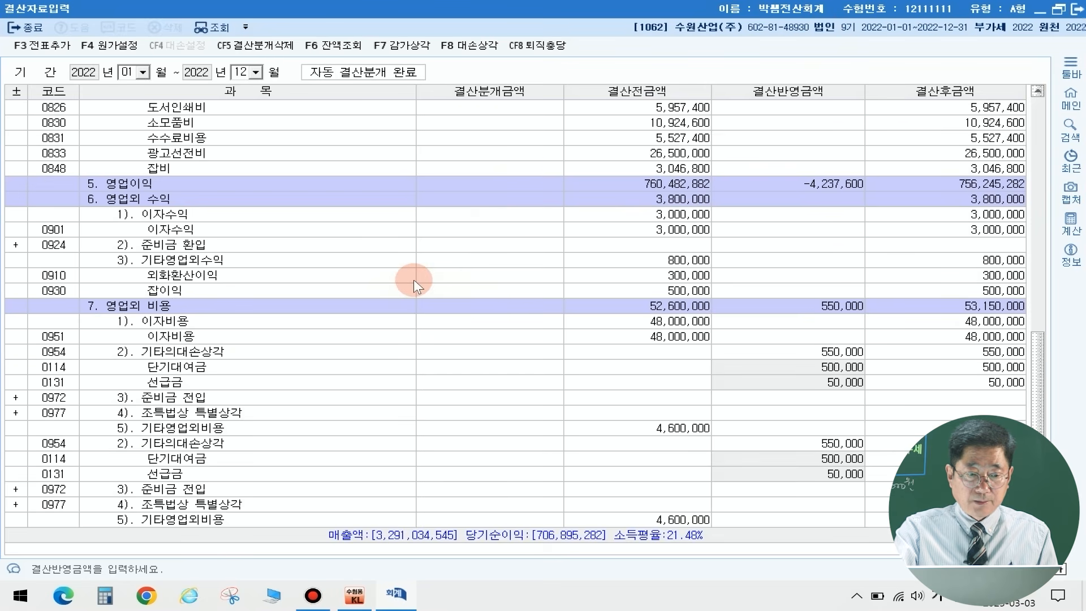
{"action": "scroll", "coordinate": [413, 280], "scroll_direction": "down", "scroll_amount": 2}
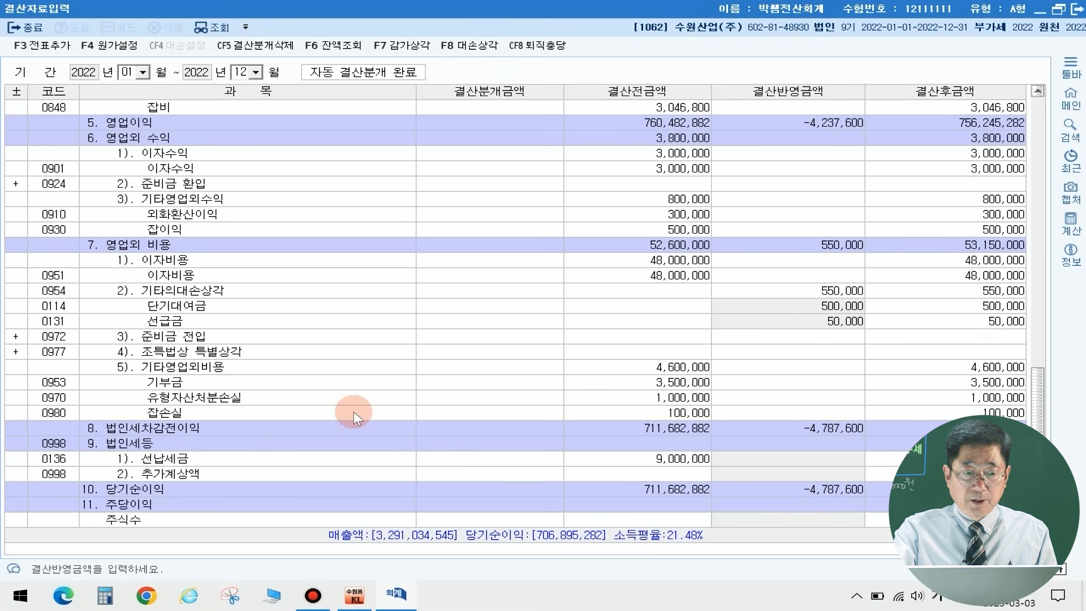
{"action": "left_click", "coordinate": [656, 458]}
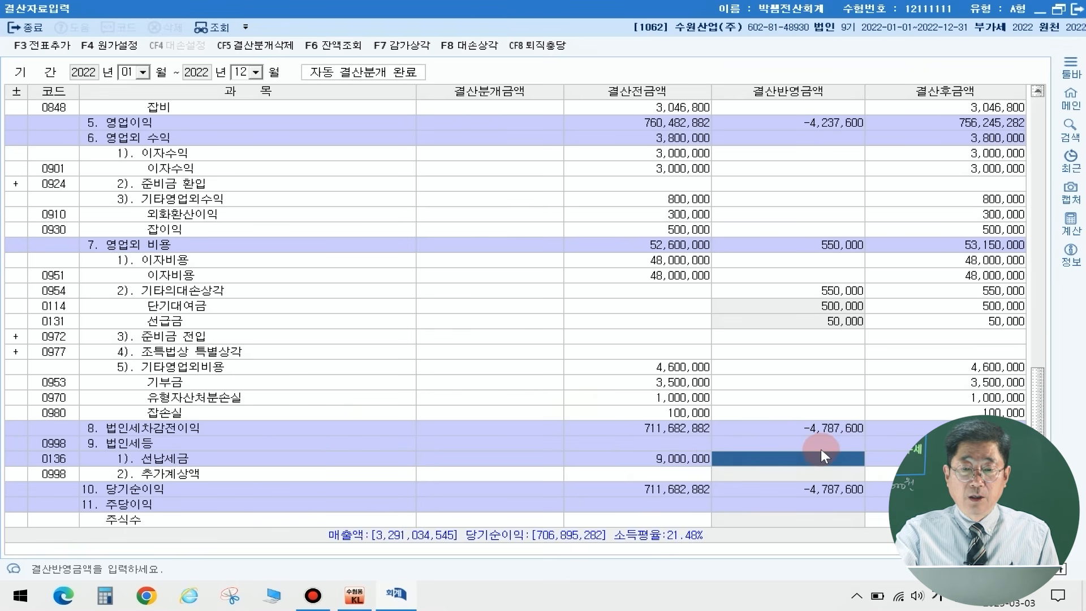
{"action": "type", "text": "9"}
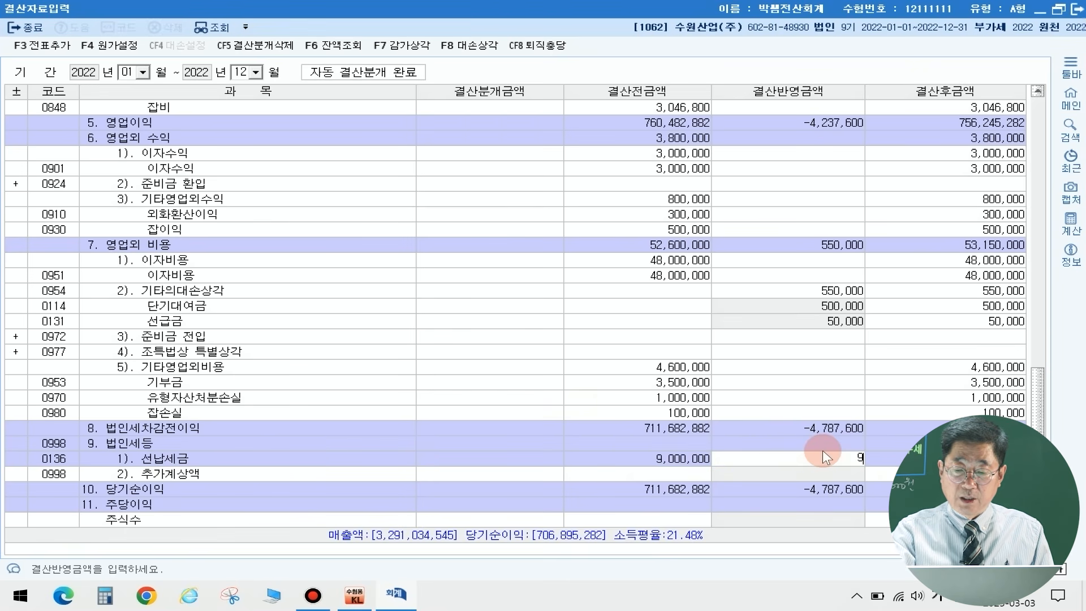
{"action": "type", "text": ",000,000"}
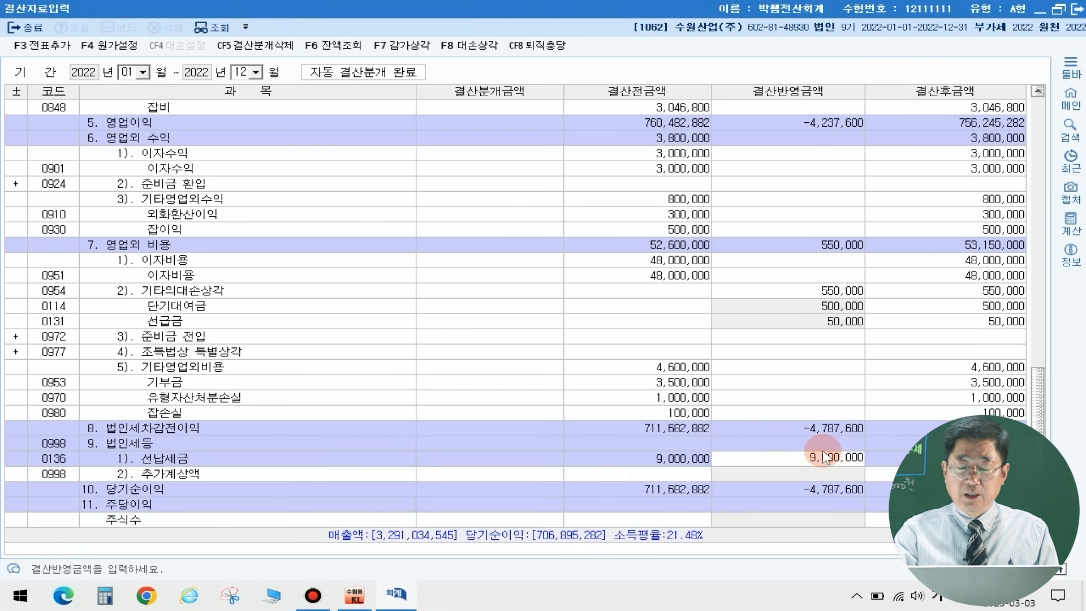
{"action": "key", "text": "Return"}
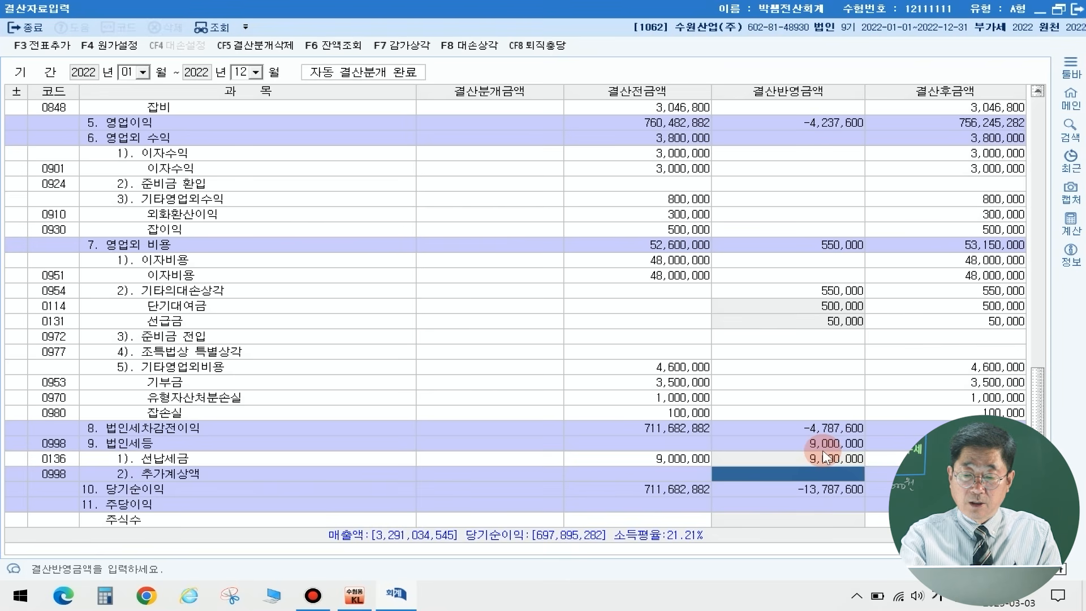
Step: Enter 11,000,000 as the 결산반영금액 for 0998 추가계상액, and check it together with the 선납세금 and 법인세등 amounts
{"action": "type", "text": "11,000,"}
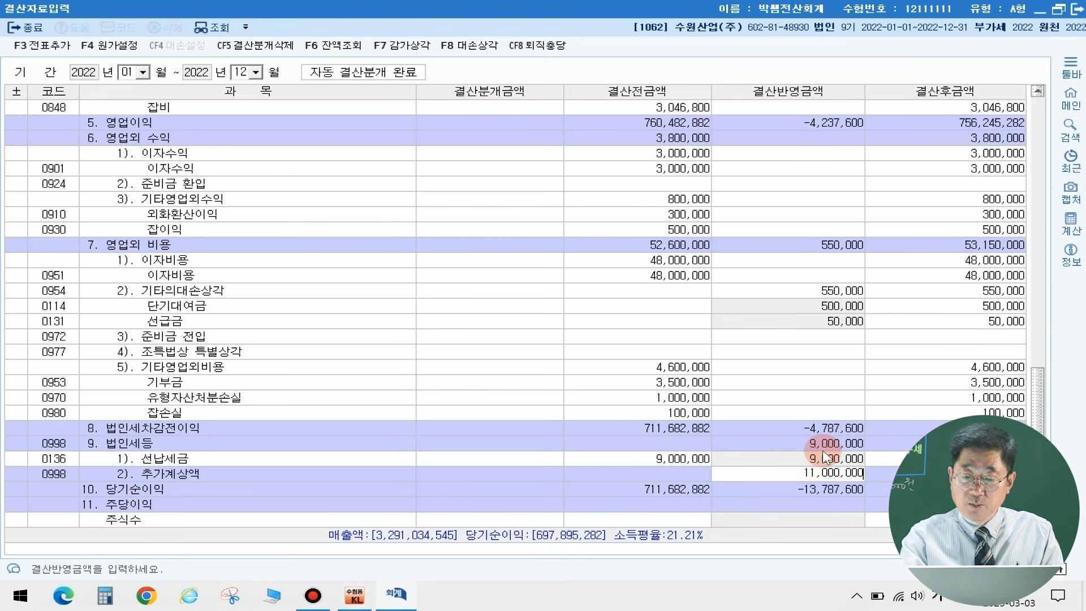
{"action": "type", "text": "000"}
{"action": "left_click", "coordinate": [823, 456]}
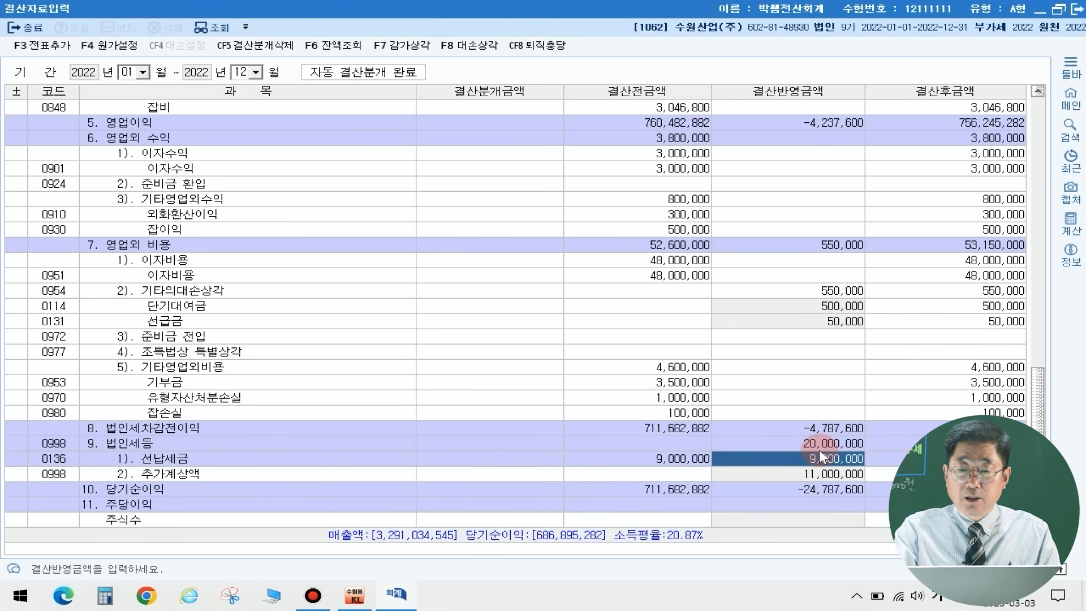
{"action": "left_click", "coordinate": [816, 445]}
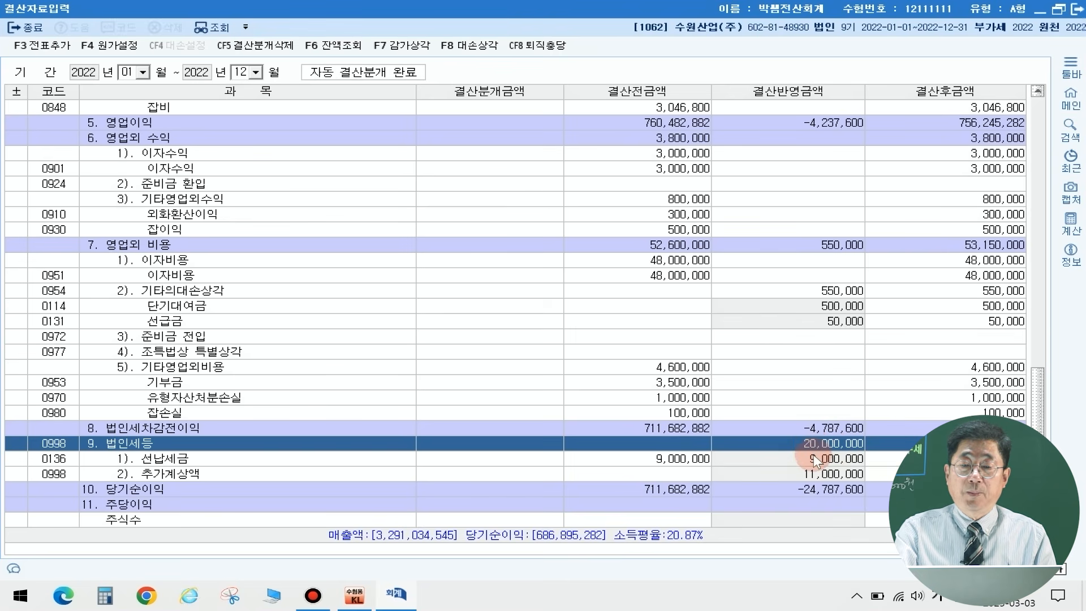
{"action": "left_click", "coordinate": [814, 457]}
{"action": "left_click", "coordinate": [824, 475]}
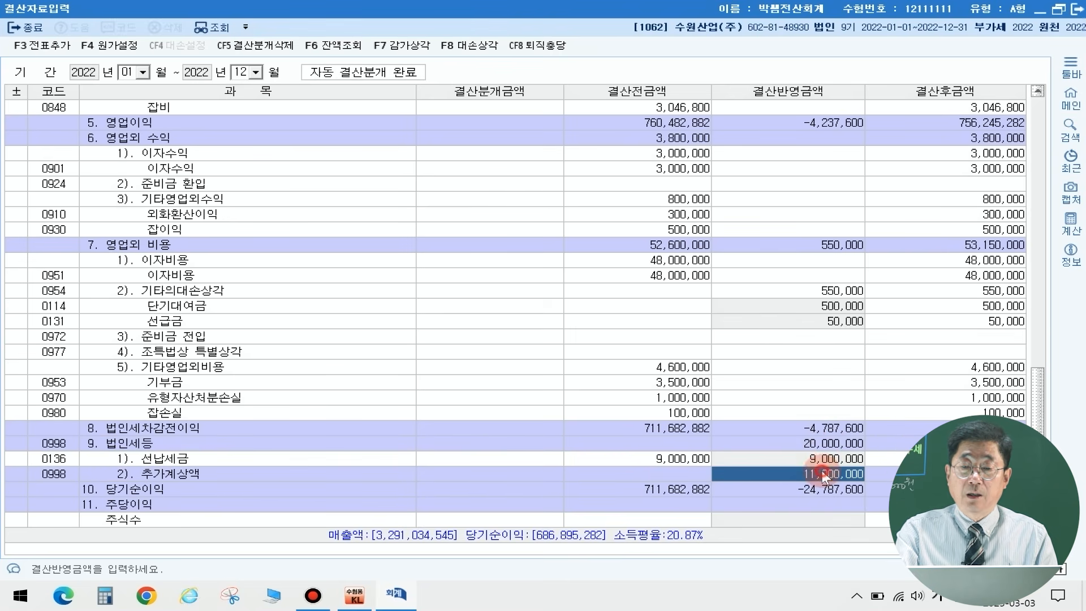
{"action": "left_click", "coordinate": [823, 440]}
Step: Add the closing entries including 법인세등 to the general vouchers, and close 결산자료입력
{"action": "left_click", "coordinate": [48, 42]}
{"action": "left_click", "coordinate": [58, 49]}
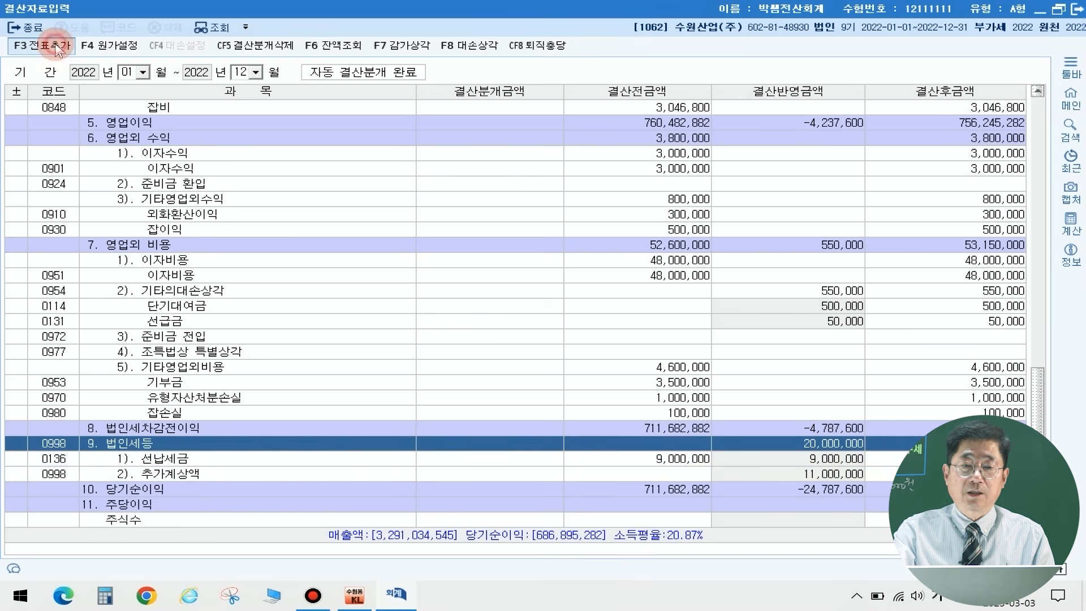
{"action": "left_click", "coordinate": [586, 338]}
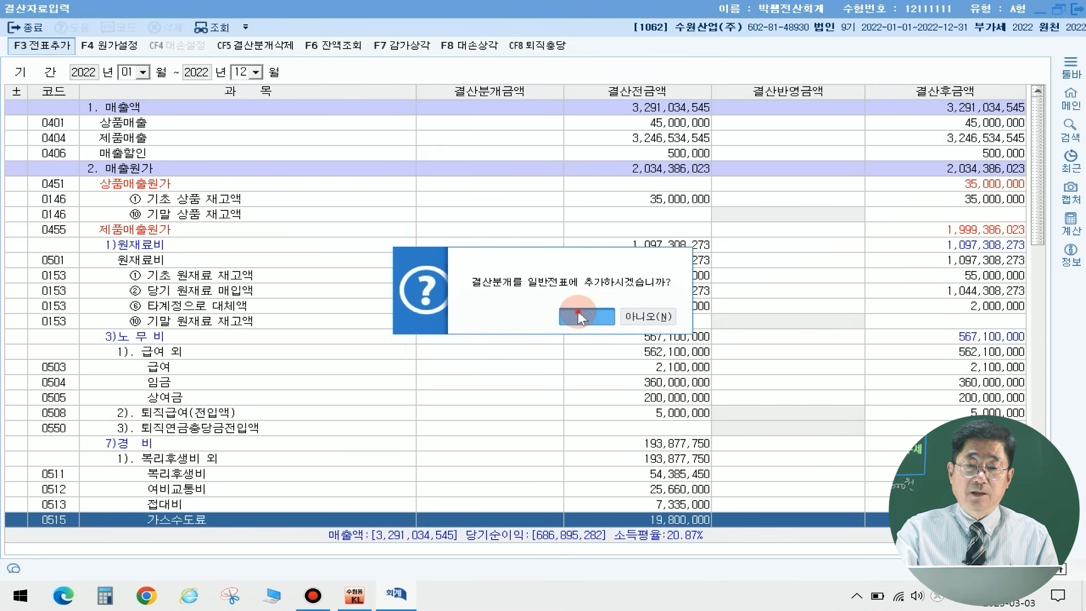
{"action": "left_click", "coordinate": [580, 314]}
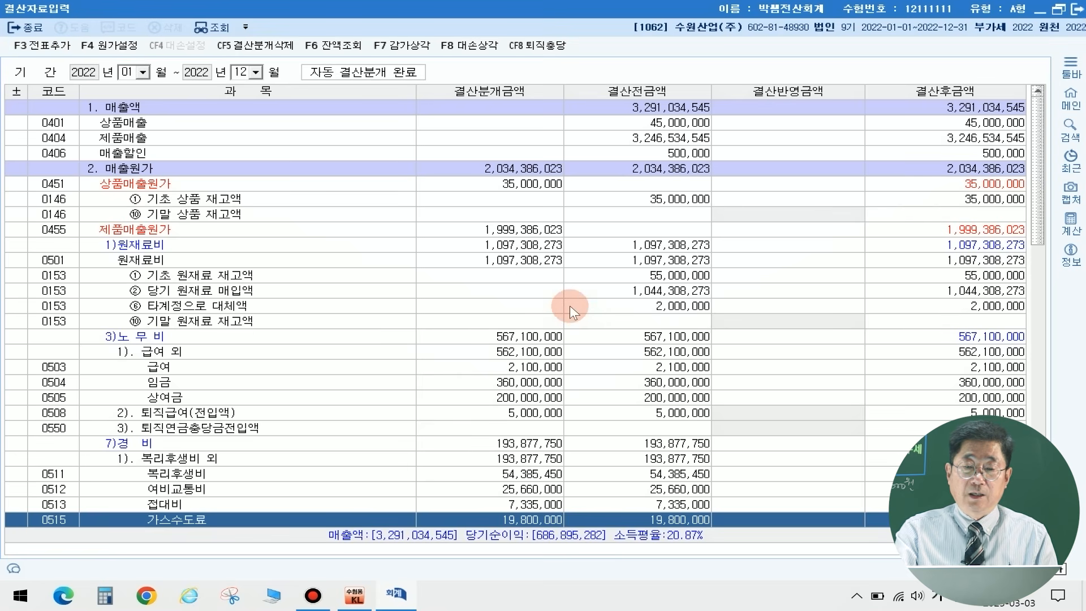
{"action": "scroll", "coordinate": [521, 396], "scroll_direction": "down", "scroll_amount": 9}
{"action": "scroll", "coordinate": [639, 245], "scroll_direction": "up", "scroll_amount": 7}
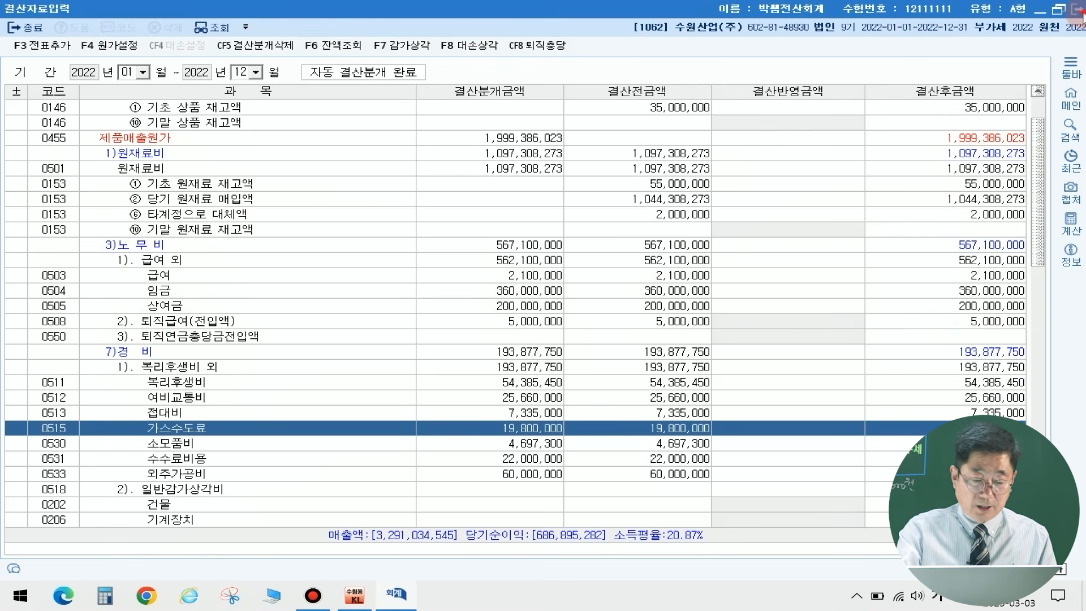
{"action": "left_click", "coordinate": [1076, 9]}
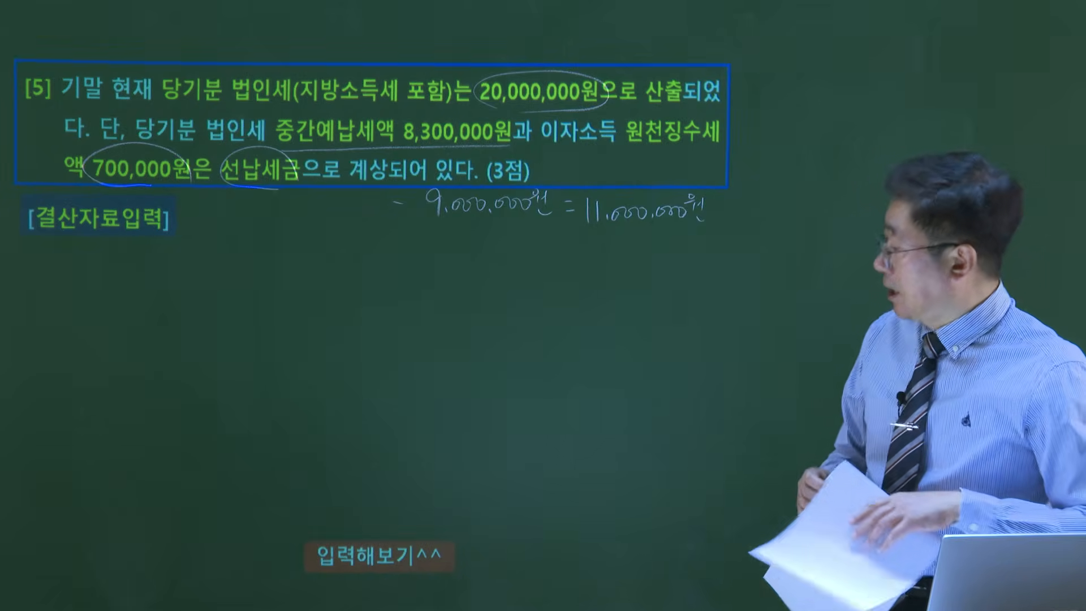